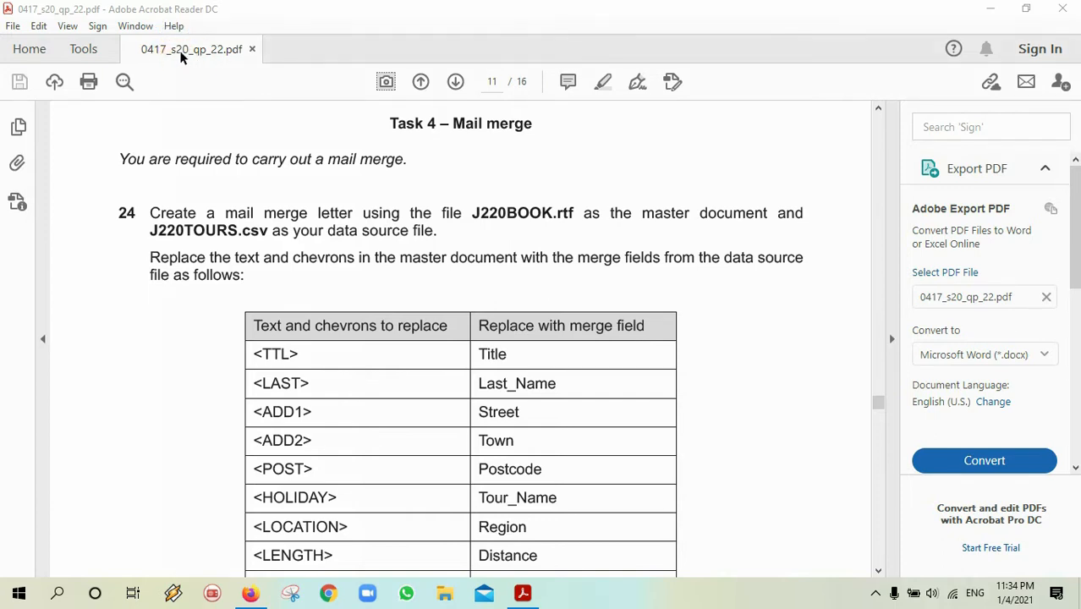
Highlight J220BOOK.rtf in yellow in question 24.
click(231, 56)
click(882, 403)
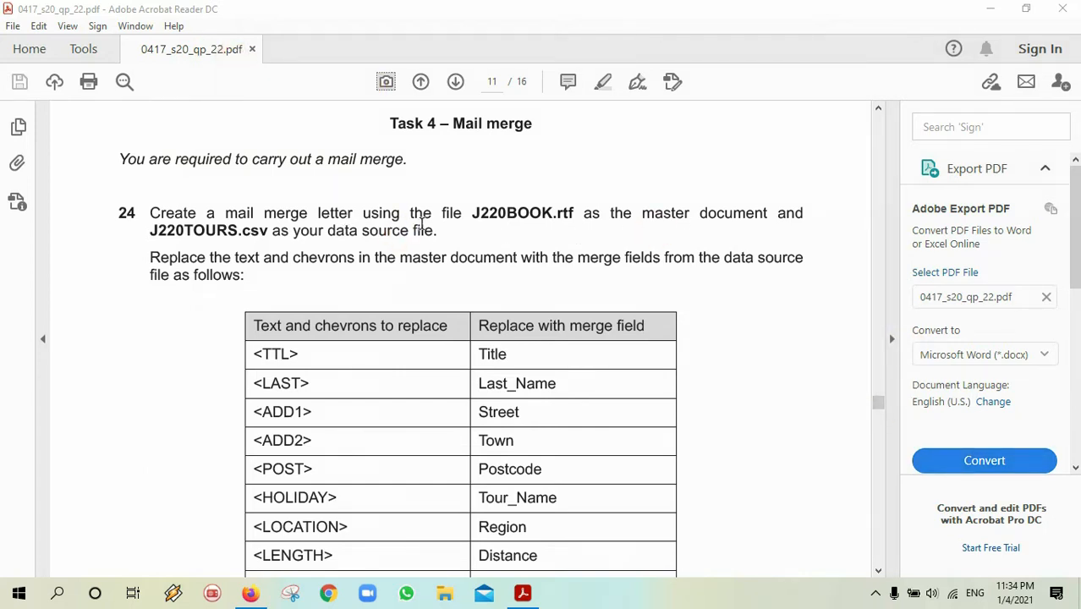
drag(470, 212, 583, 218)
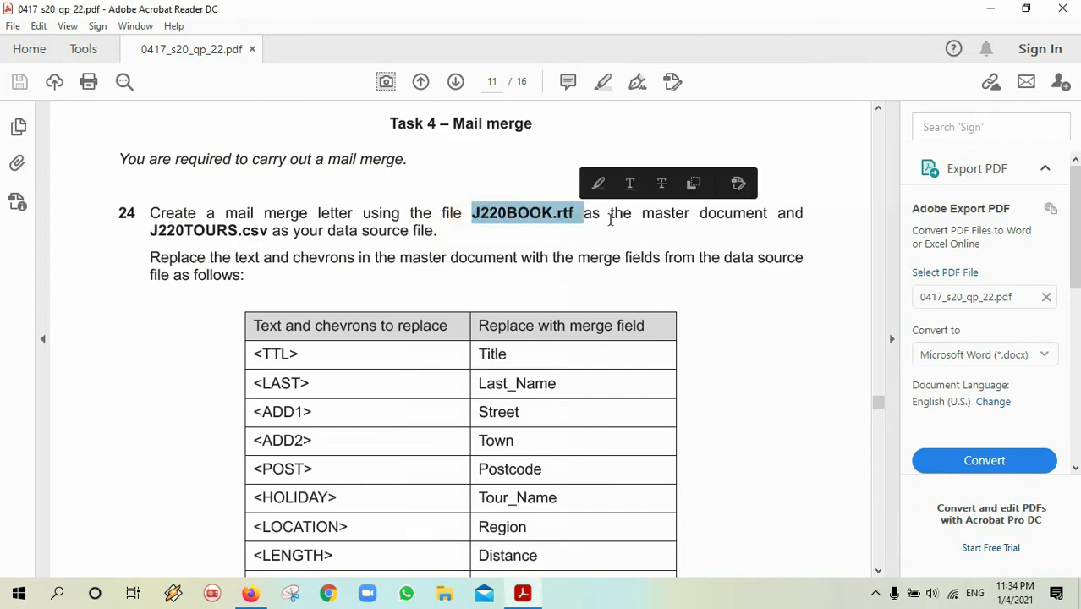
click(607, 76)
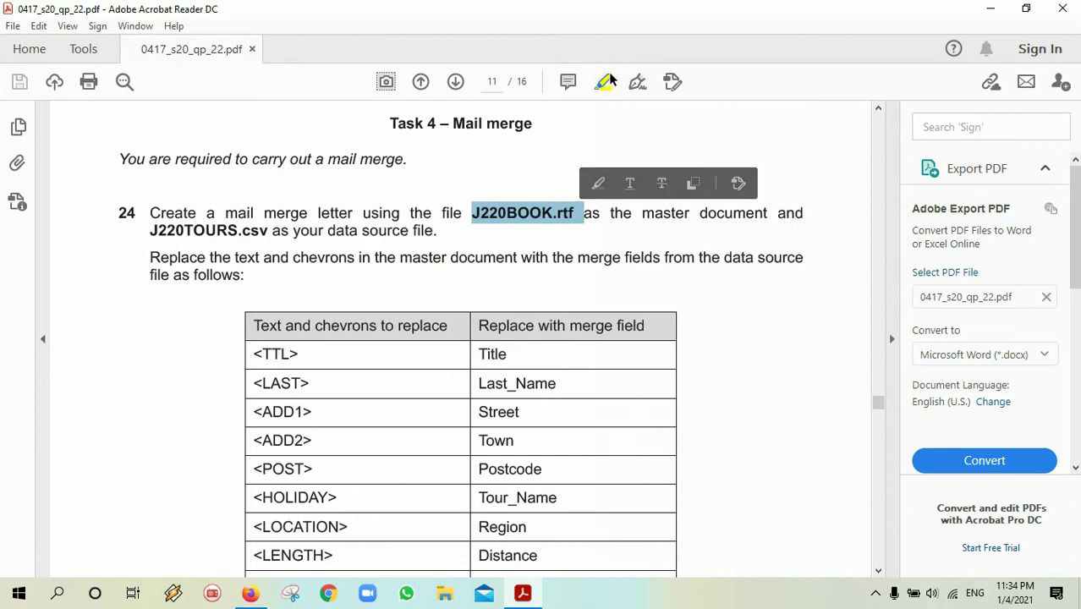
click(642, 207)
Highlight 'master document' and J220TOURS.csv in yellow as well.
drag(642, 206, 732, 214)
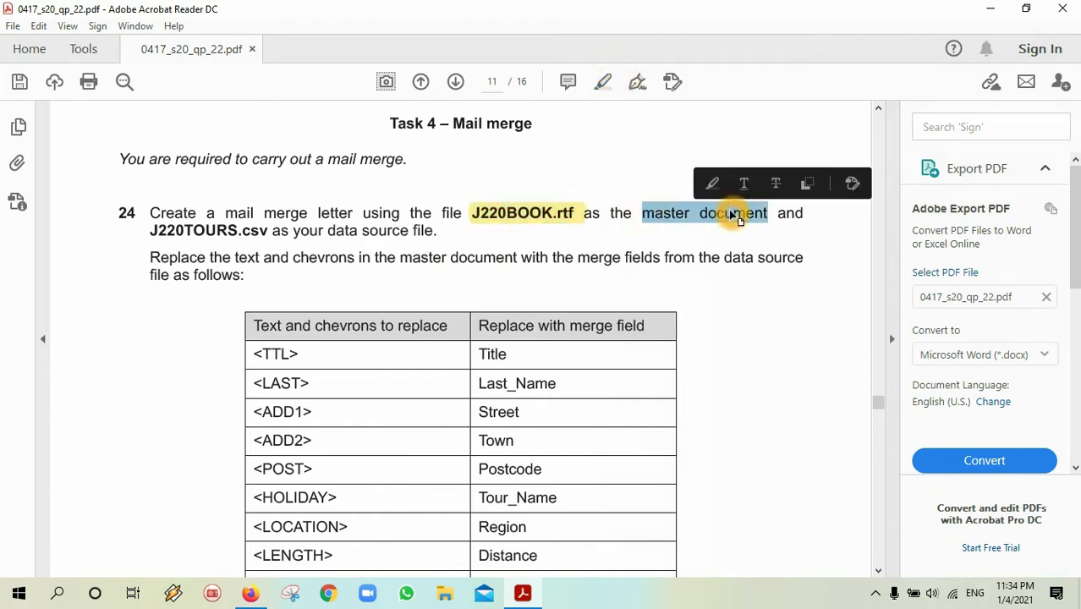
click(605, 81)
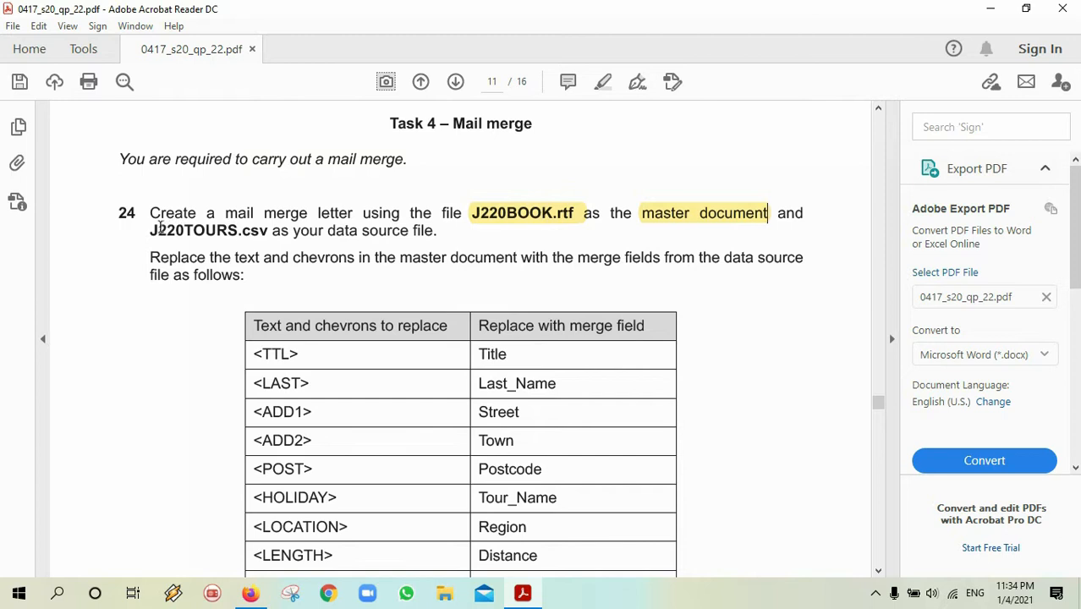
drag(153, 229, 265, 230)
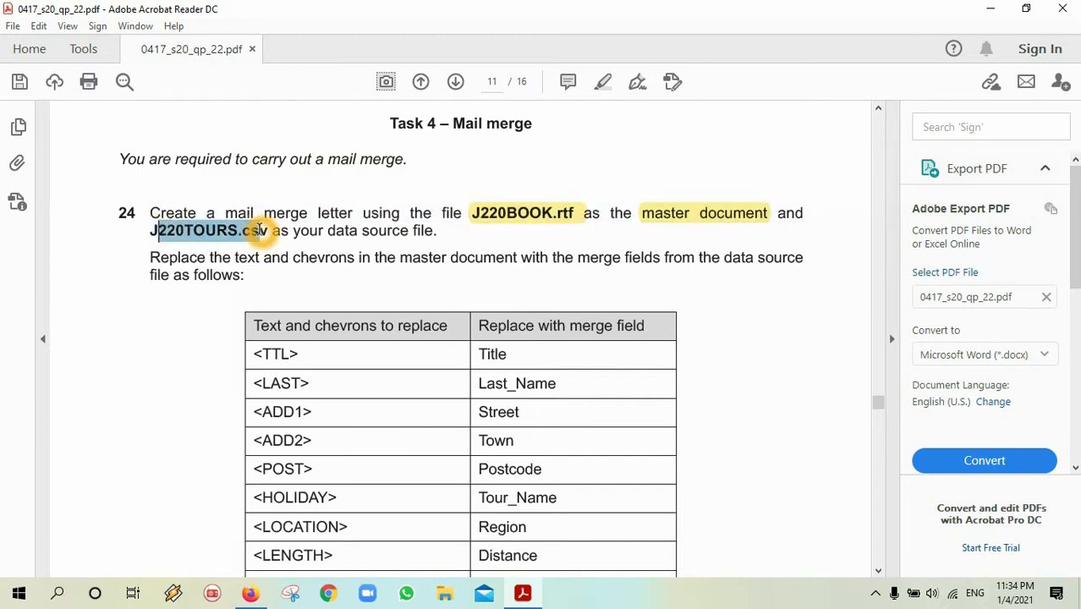
click(151, 231)
drag(151, 230, 273, 232)
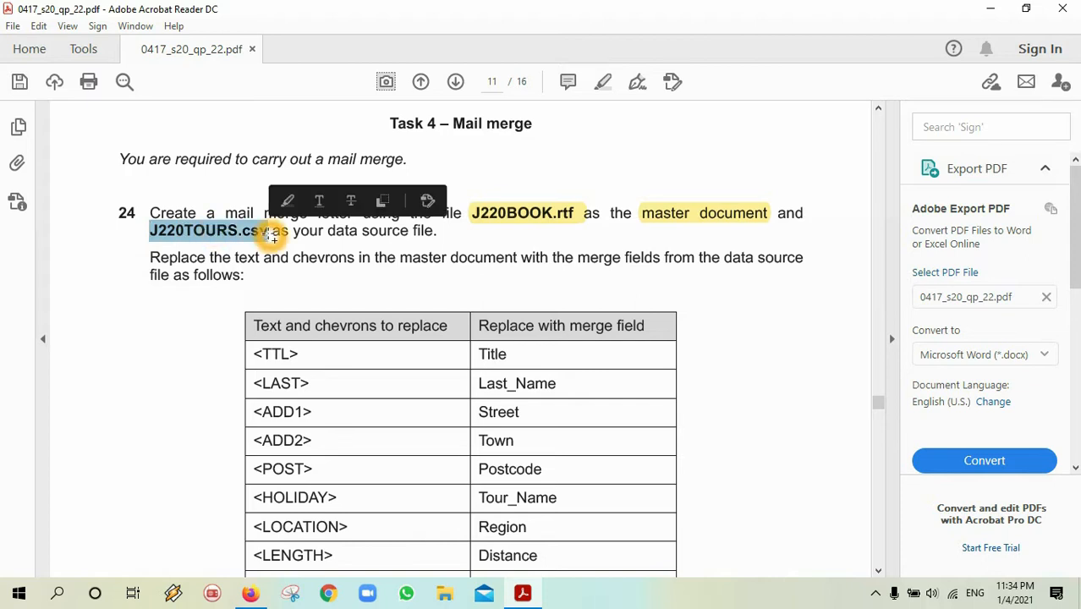
click(603, 81)
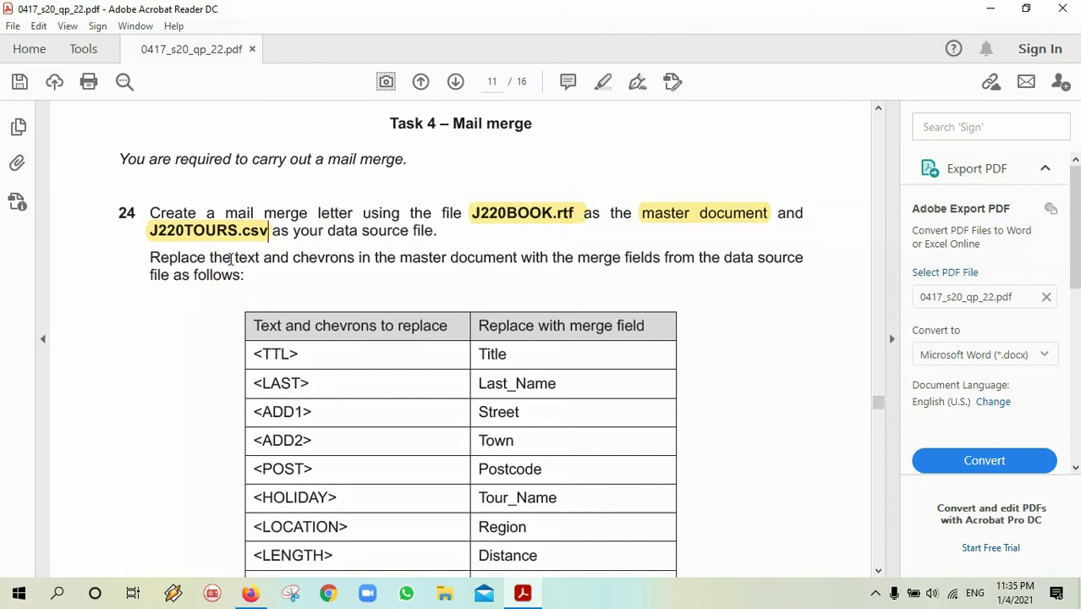
Highlight the closing chevron of <TTL> in yellow, then minimise Acrobat Reader.
double_click(295, 352)
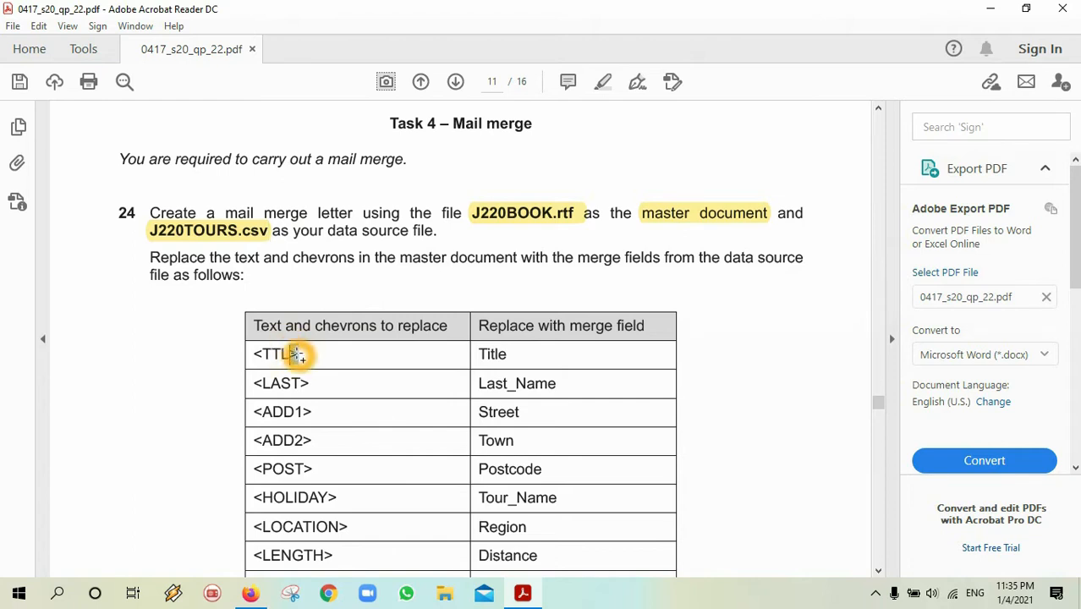
click(603, 83)
click(363, 261)
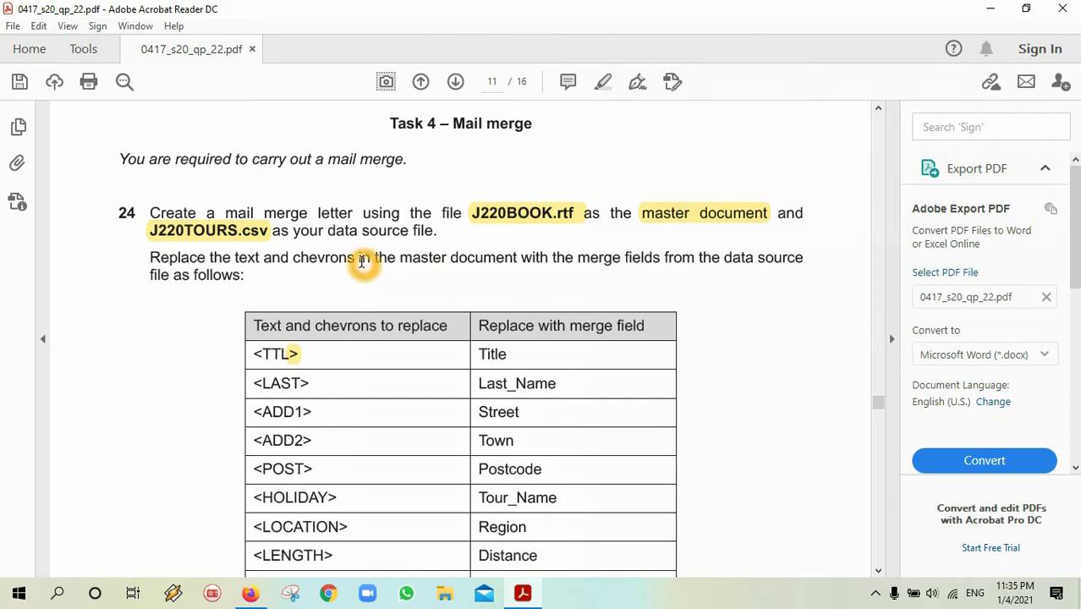
click(602, 249)
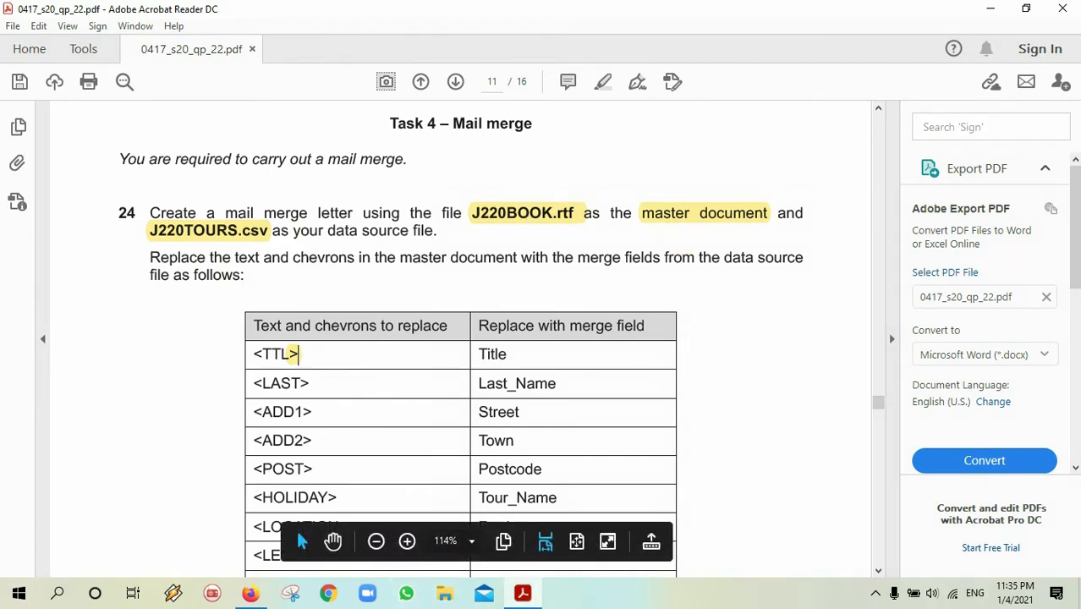
click(993, 9)
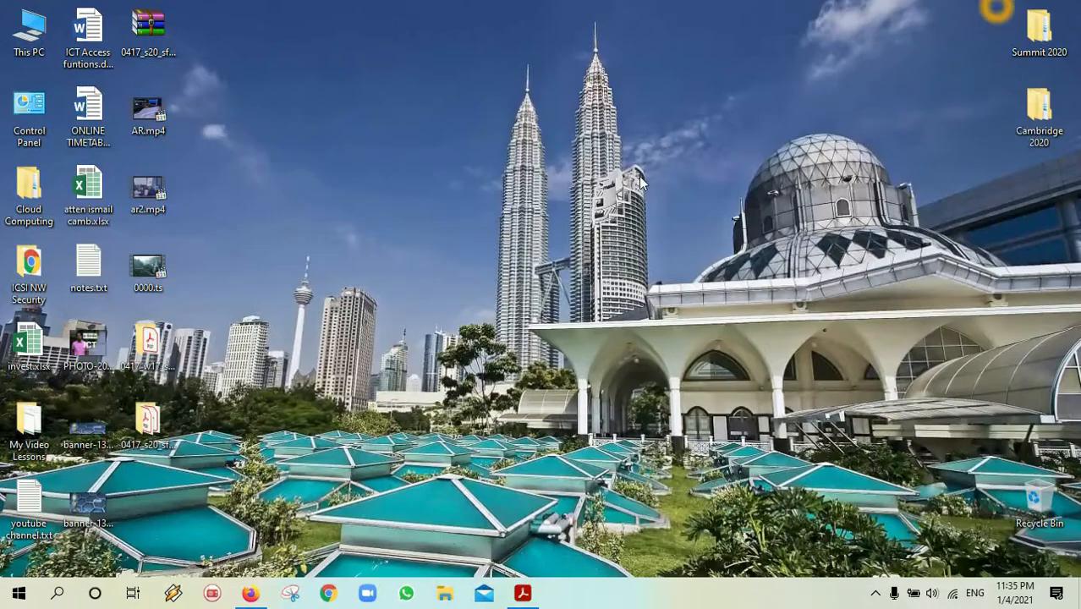
Open J220BOOK.rtf in Word from the 0417_s20_sf_22 > 06_0417_22 Confidential folder.
double_click(145, 421)
click(418, 171)
double_click(418, 171)
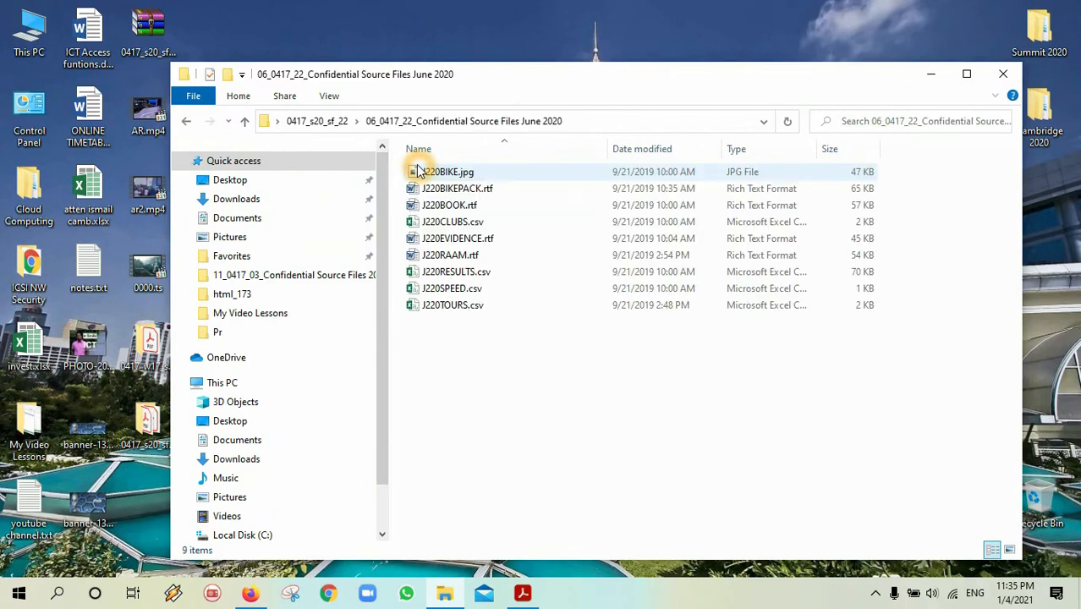
click(463, 209)
double_click(461, 210)
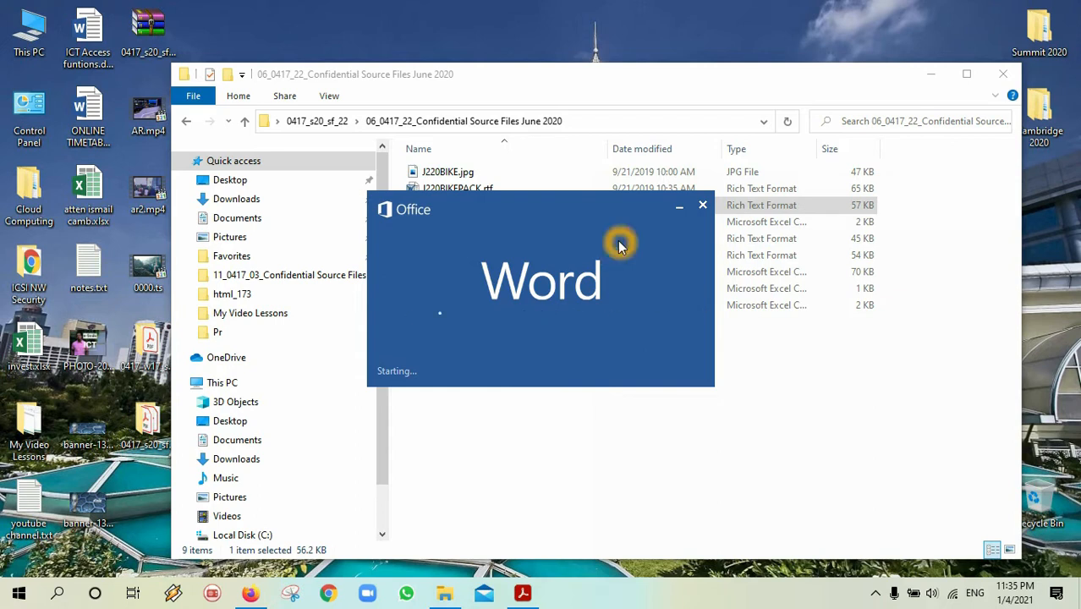
click(632, 271)
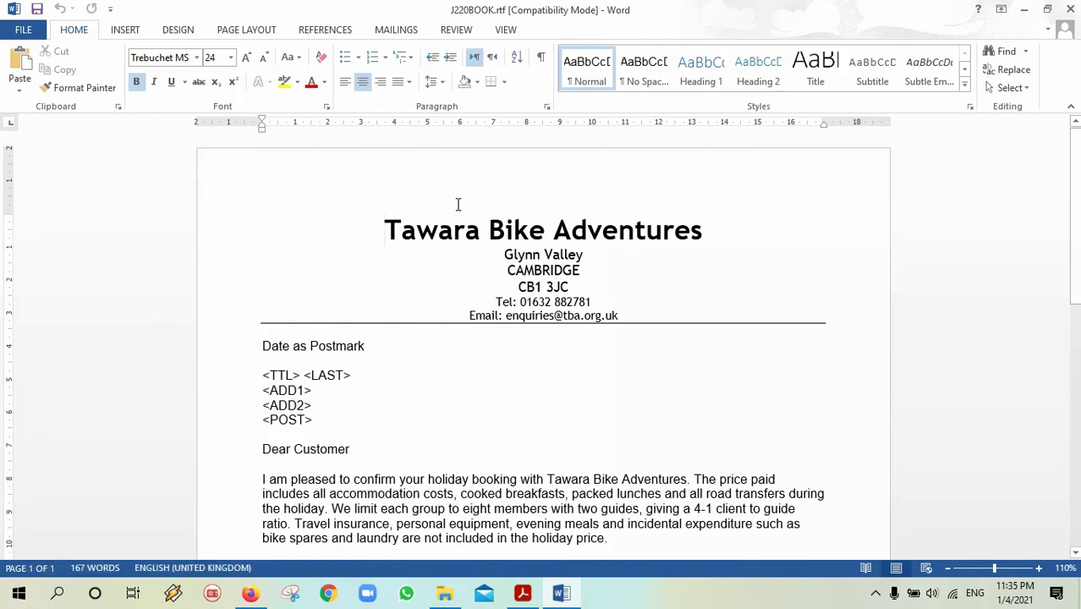
click(395, 275)
click(451, 247)
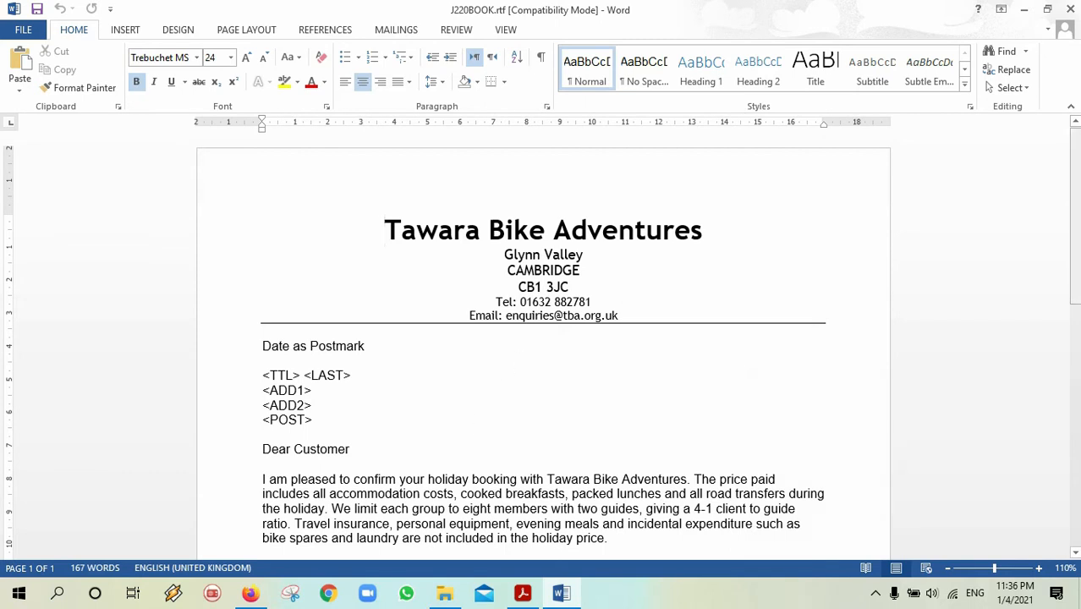
scroll(470, 237, down, 1)
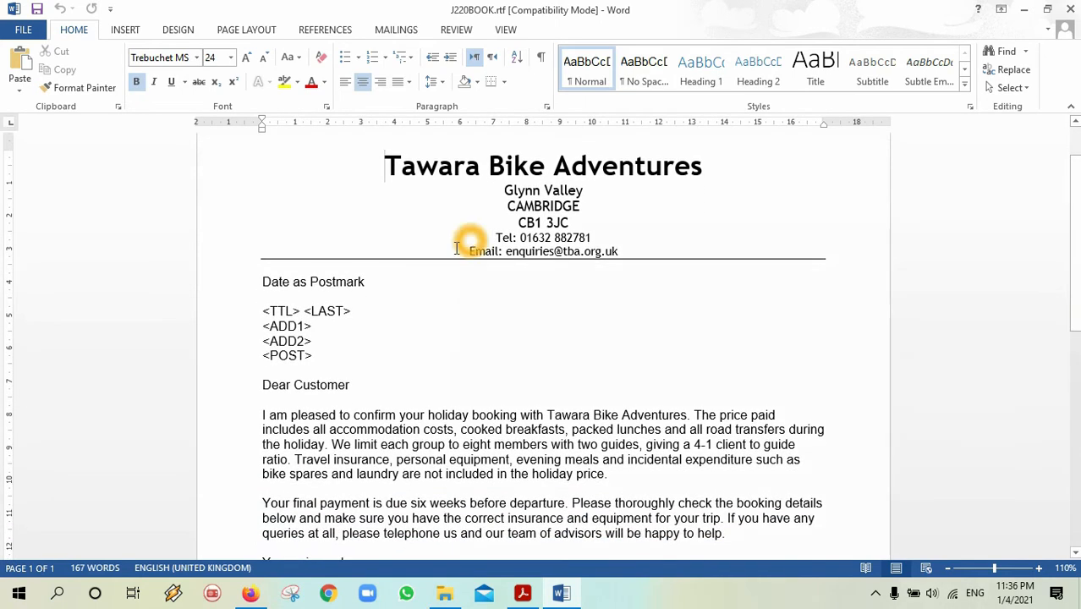
drag(352, 313, 308, 313)
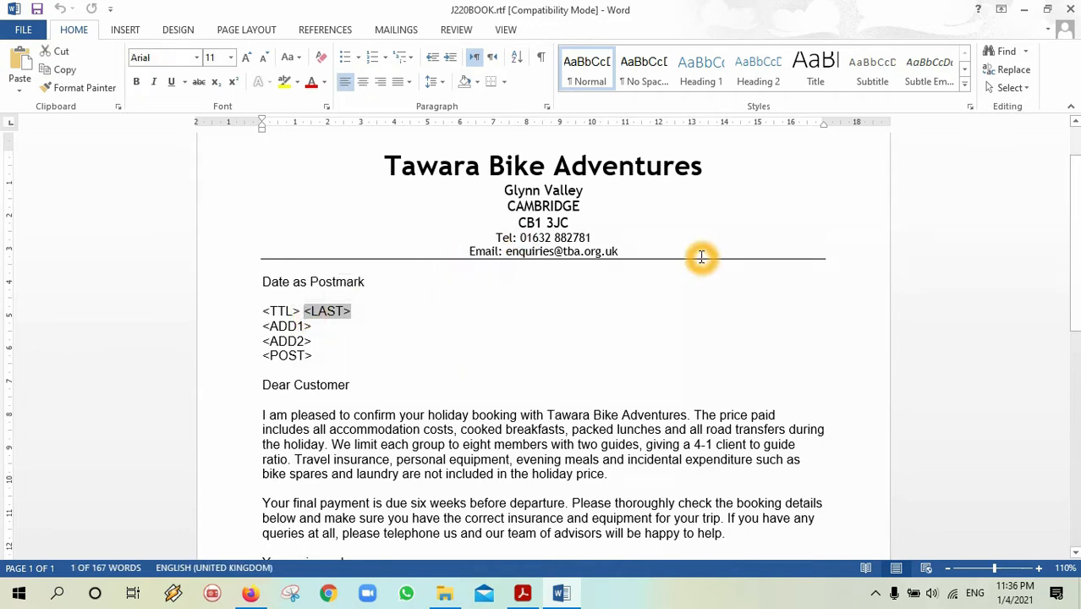
drag(1077, 228, 1077, 199)
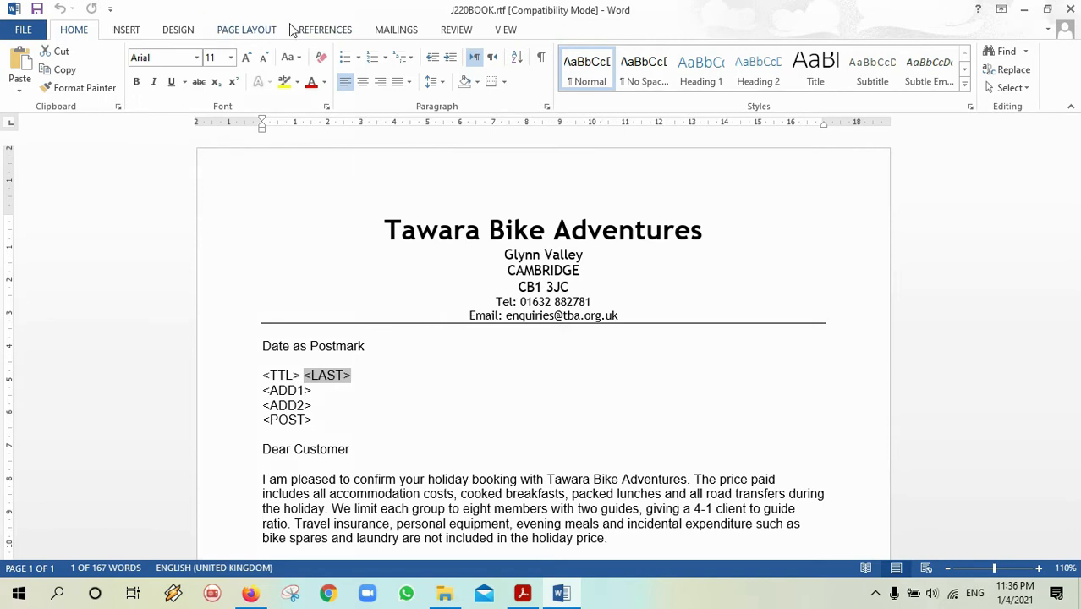
Use J220TOURS.csv from the 06_0417_22 folder as the recipient list, with Western European encoding.
click(386, 33)
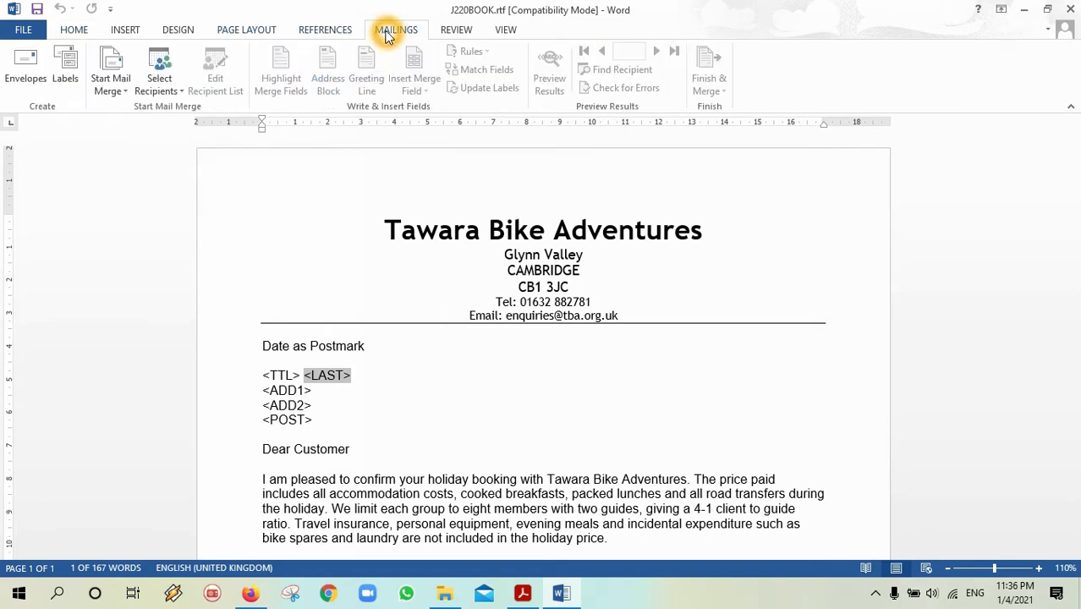
click(168, 95)
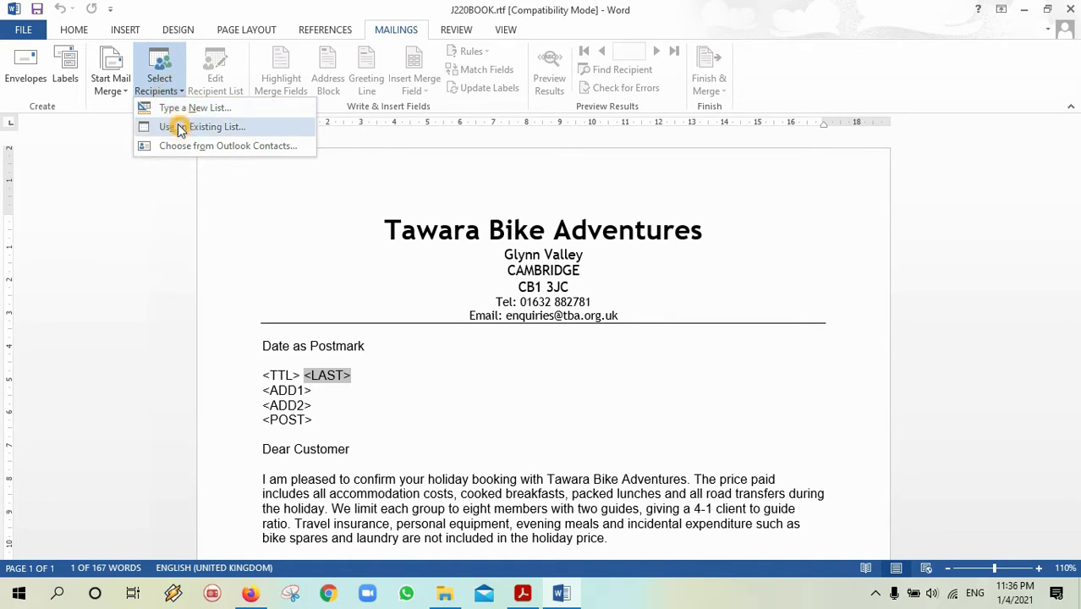
click(178, 126)
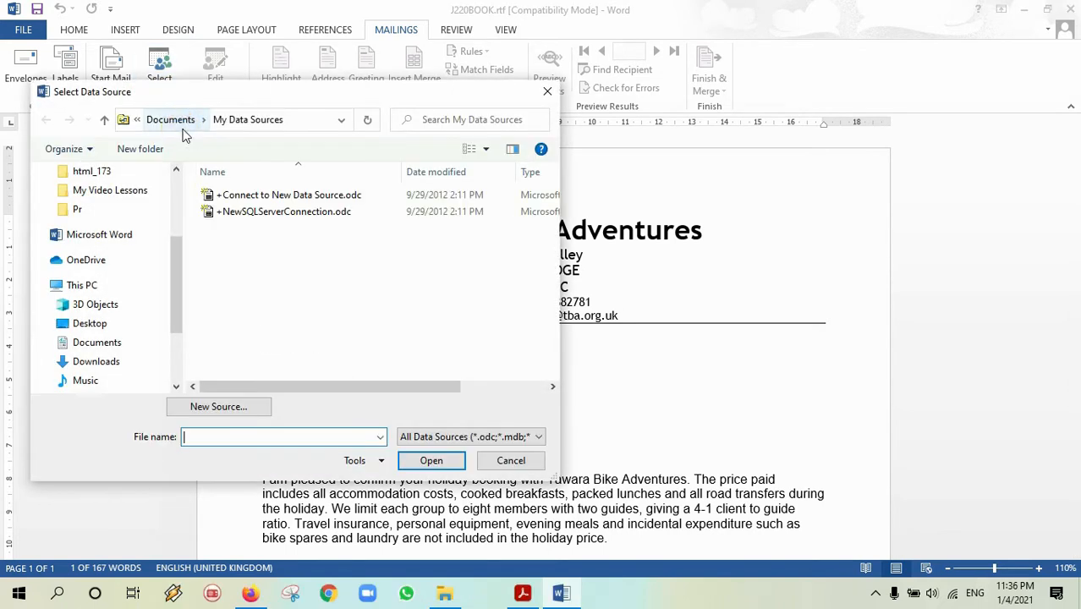
drag(177, 262, 174, 182)
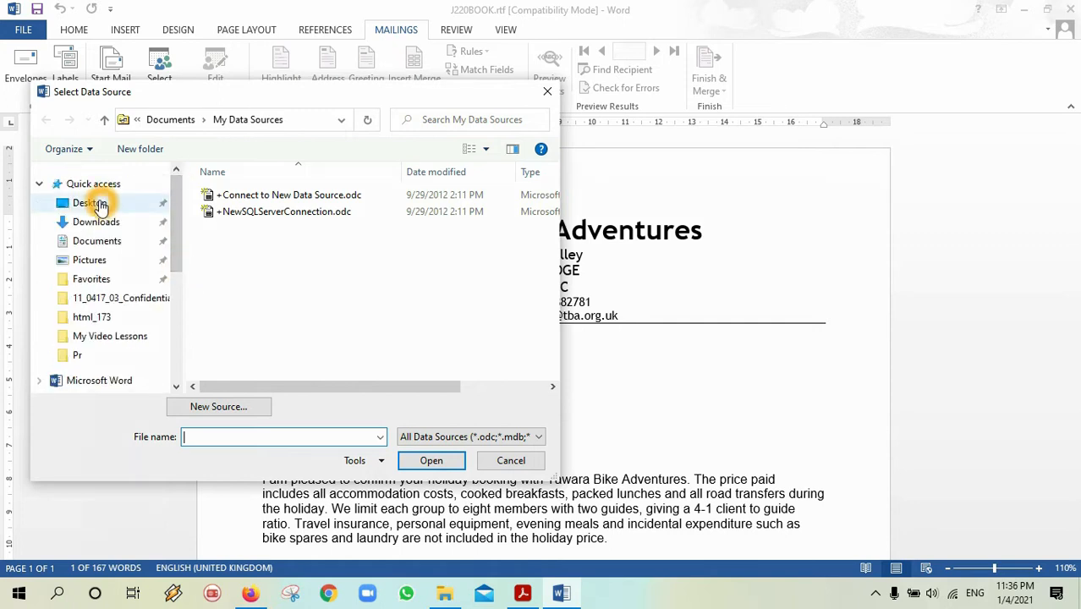
click(98, 205)
double_click(238, 207)
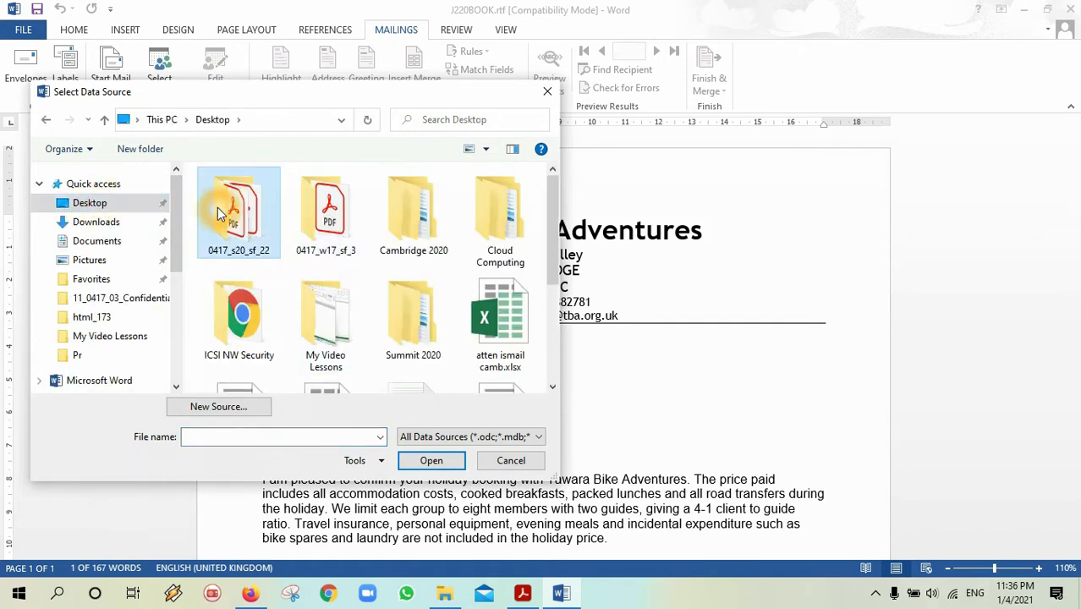
double_click(236, 207)
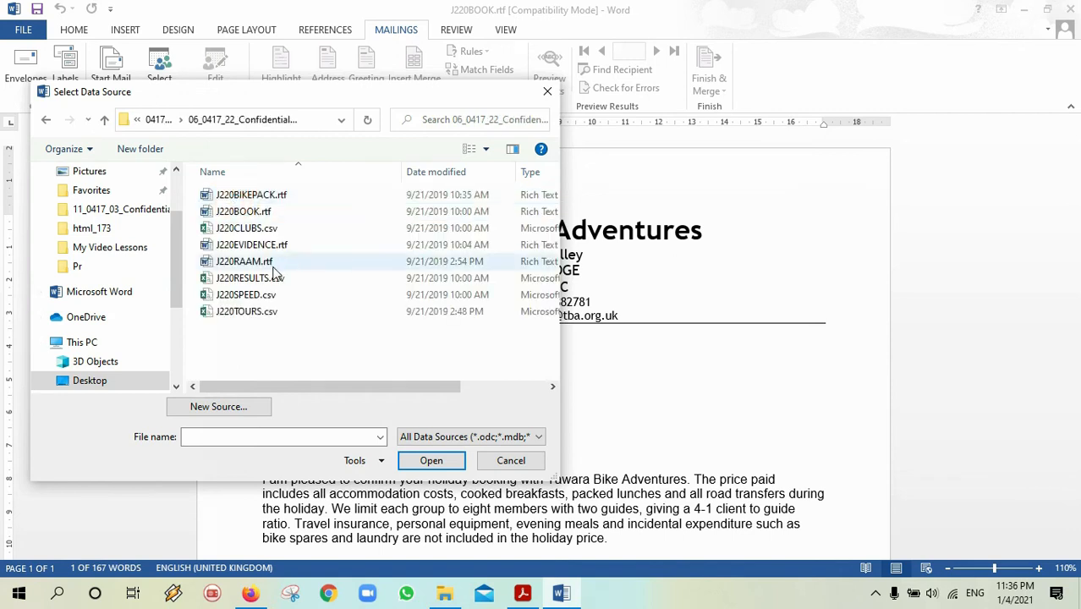
click(521, 593)
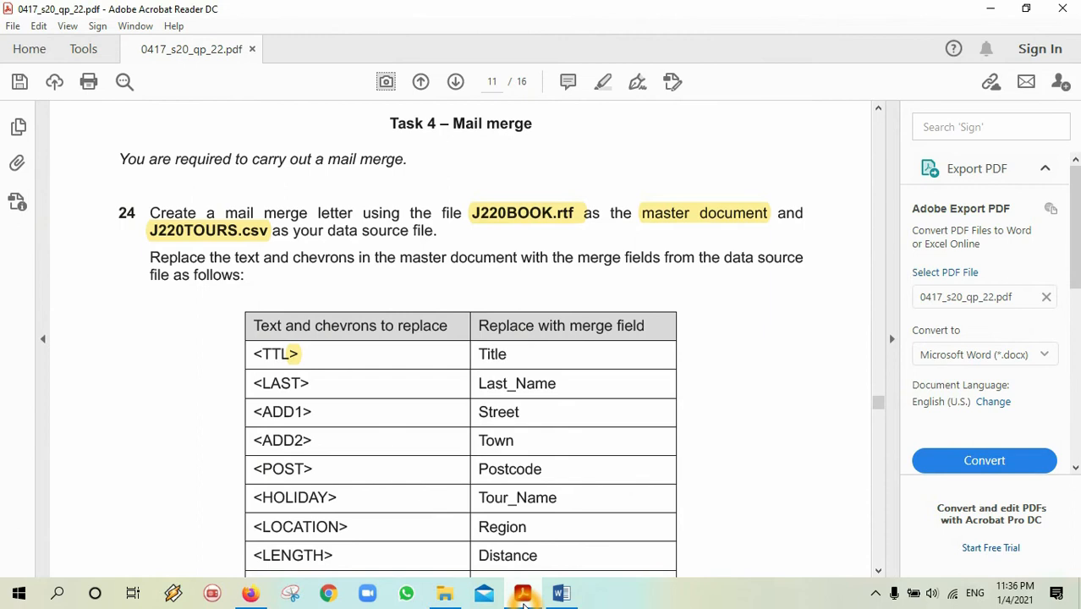
click(523, 597)
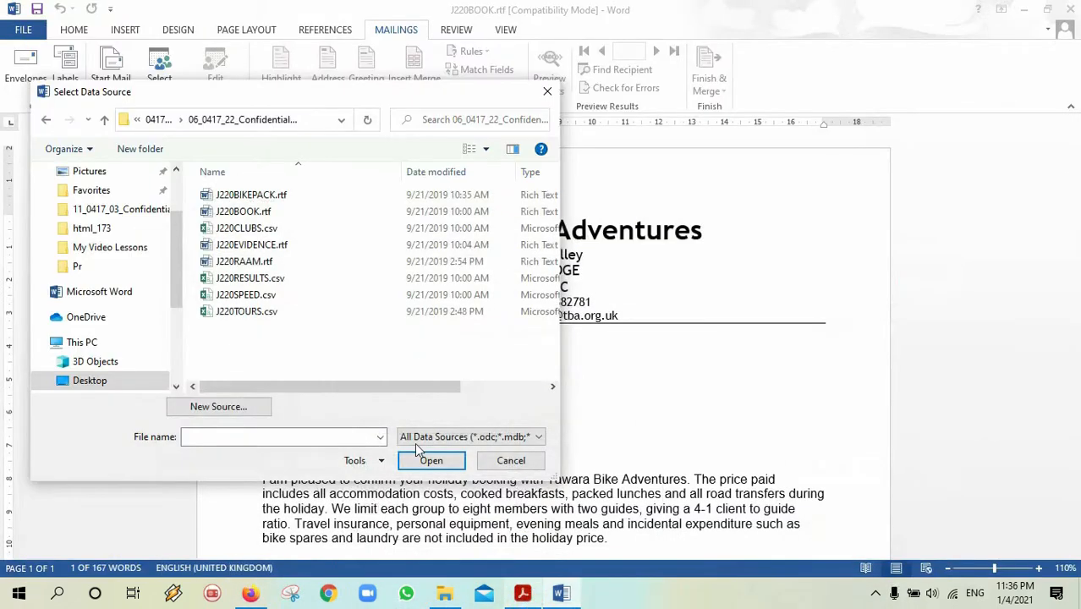
double_click(250, 310)
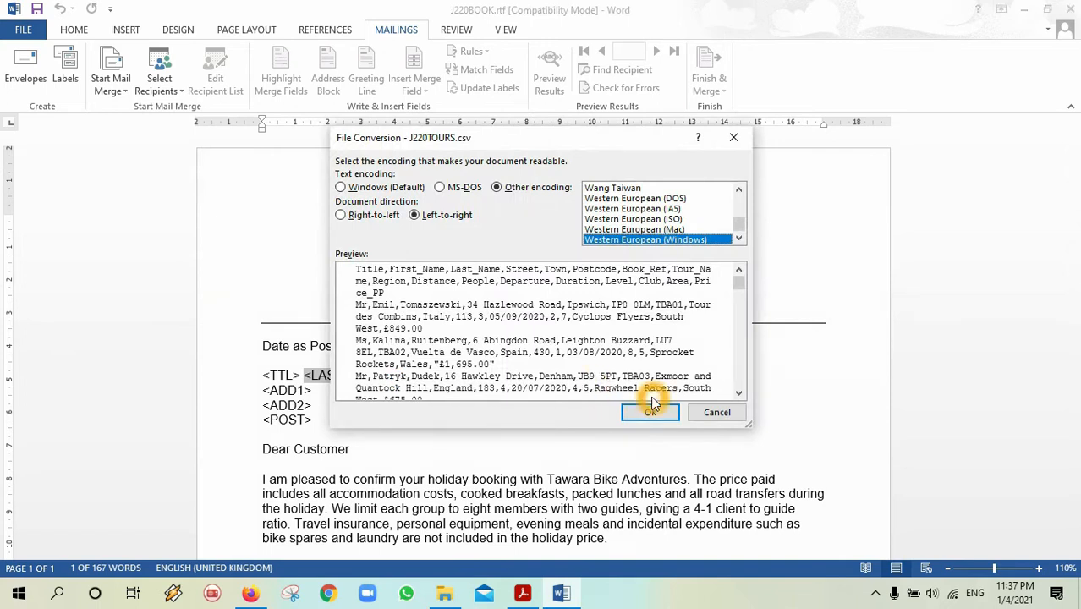
click(650, 411)
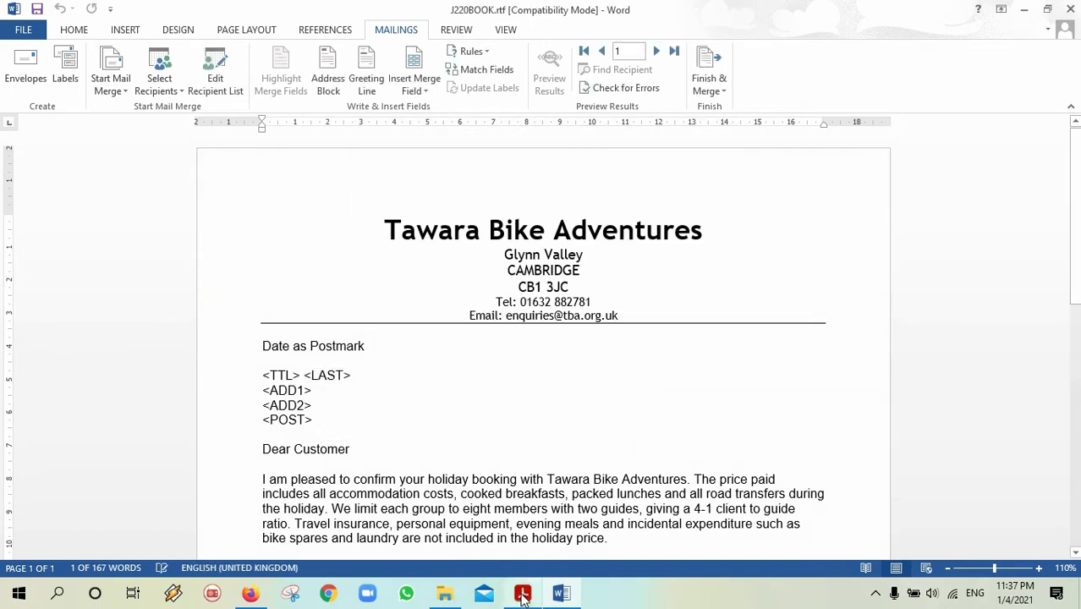
click(521, 594)
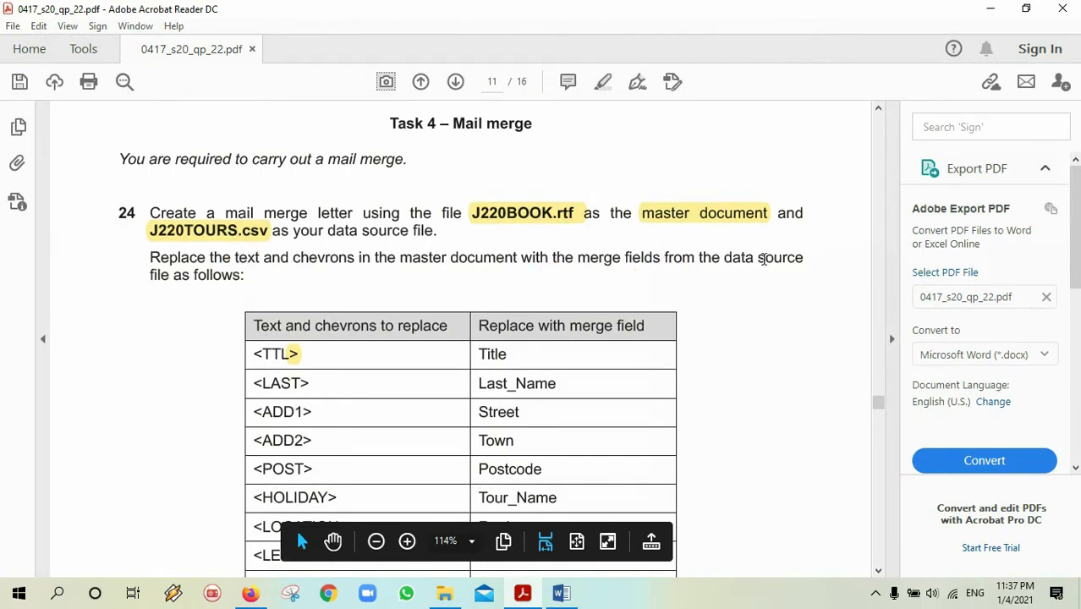
Finish reading question 24's replacement table, then return to the J220BOOK letter.
drag(879, 410, 879, 410)
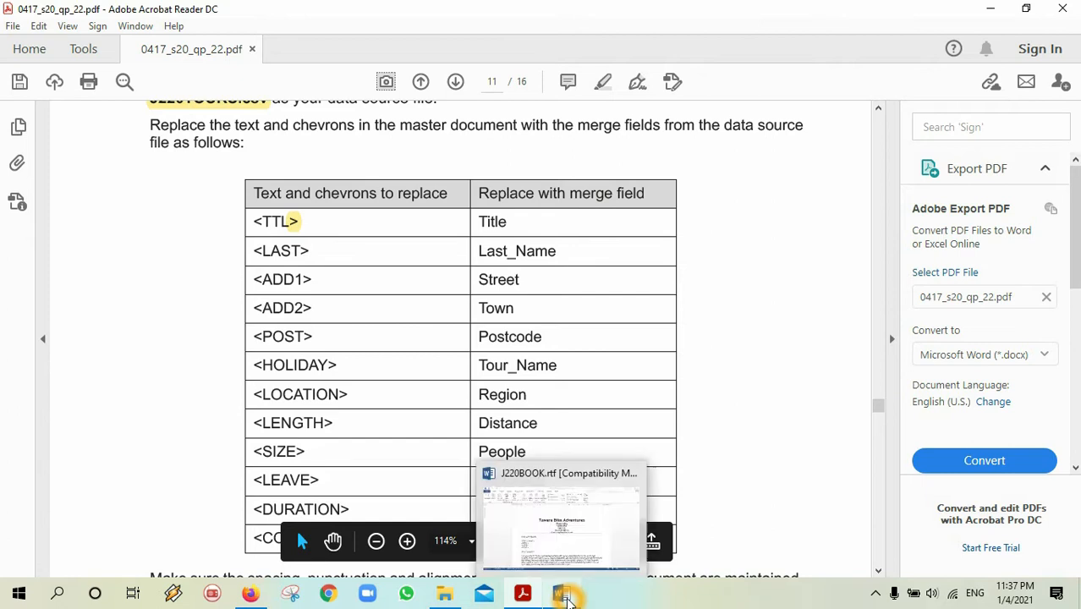
click(563, 594)
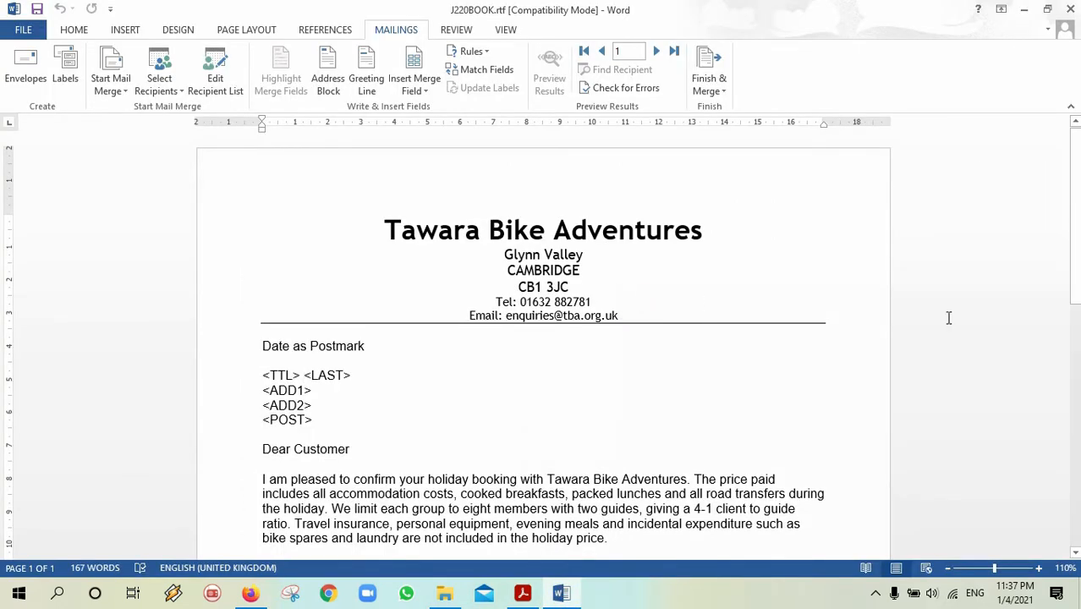
Replace <TTL> and <LAST> with the «Title» and «Last_Name» merge fields.
scroll(1069, 271, down, 2)
scroll(1067, 304, down, 3)
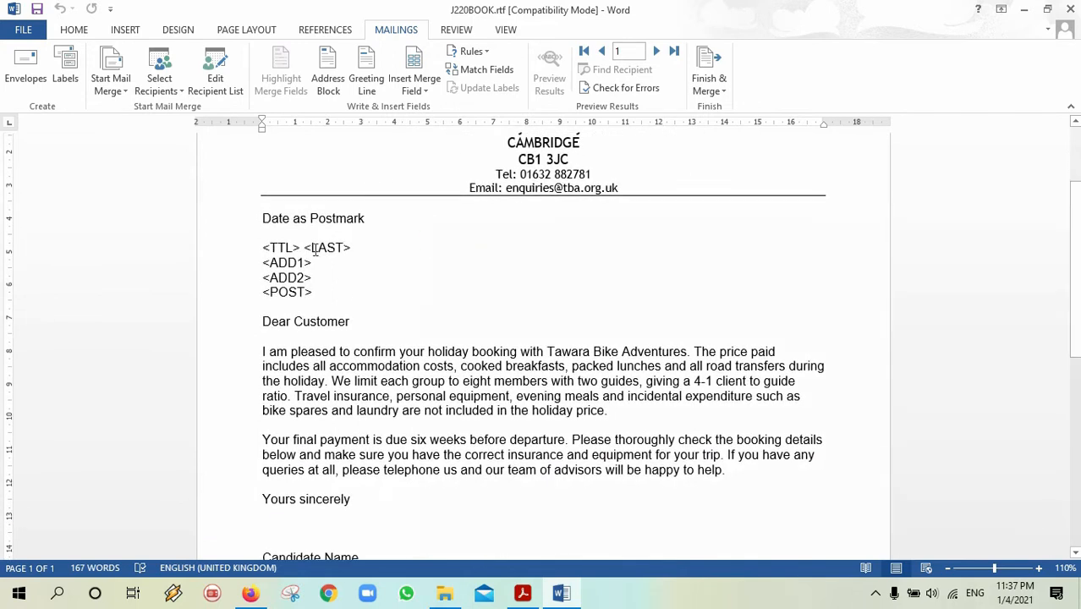
click(264, 248)
click(265, 247)
click(263, 254)
click(263, 253)
drag(298, 250, 302, 249)
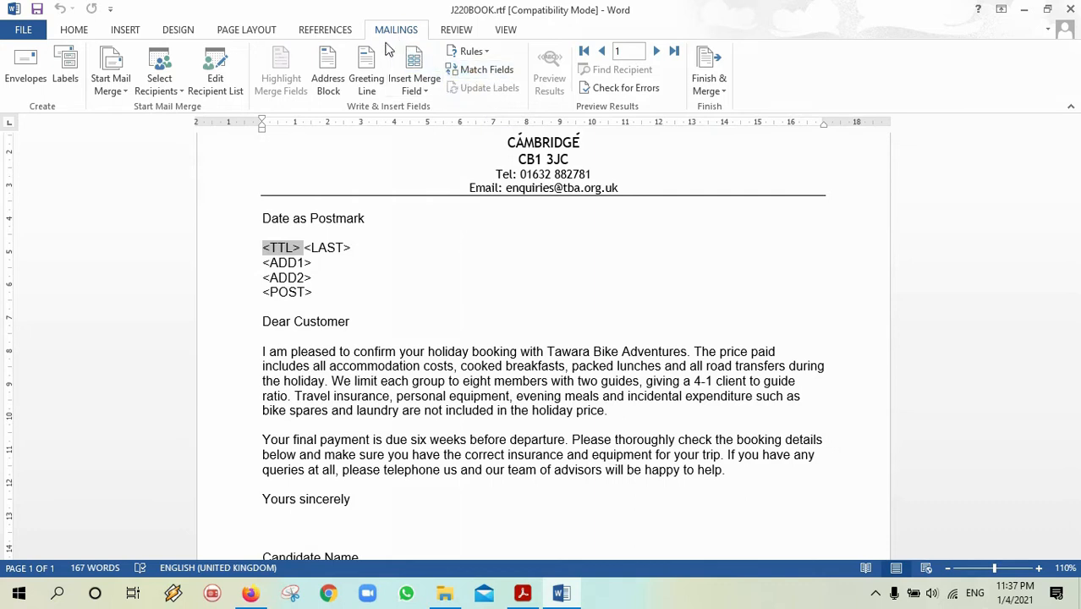
click(498, 75)
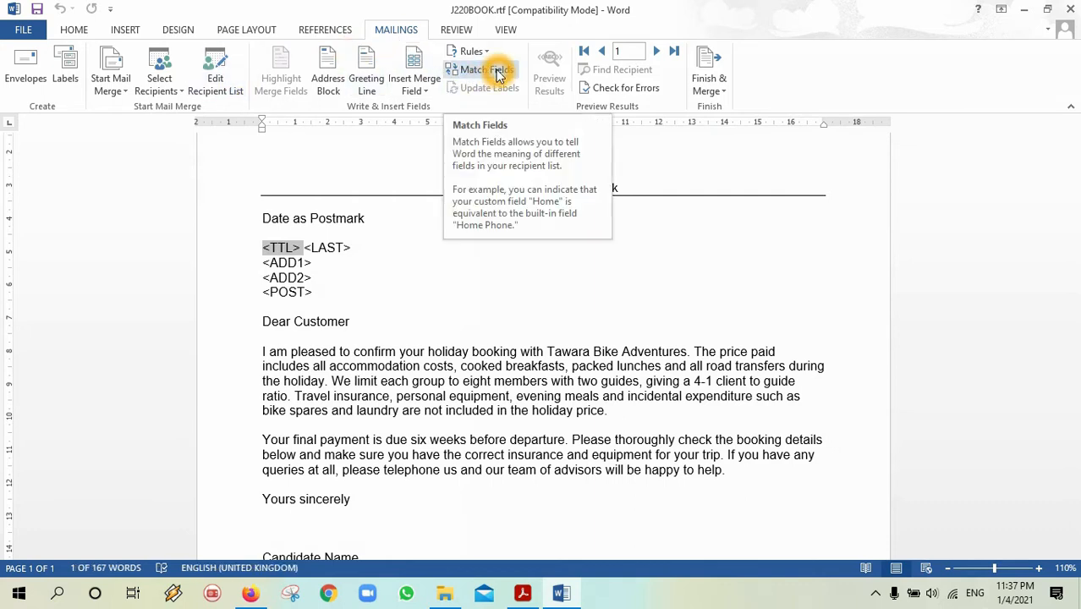
click(427, 85)
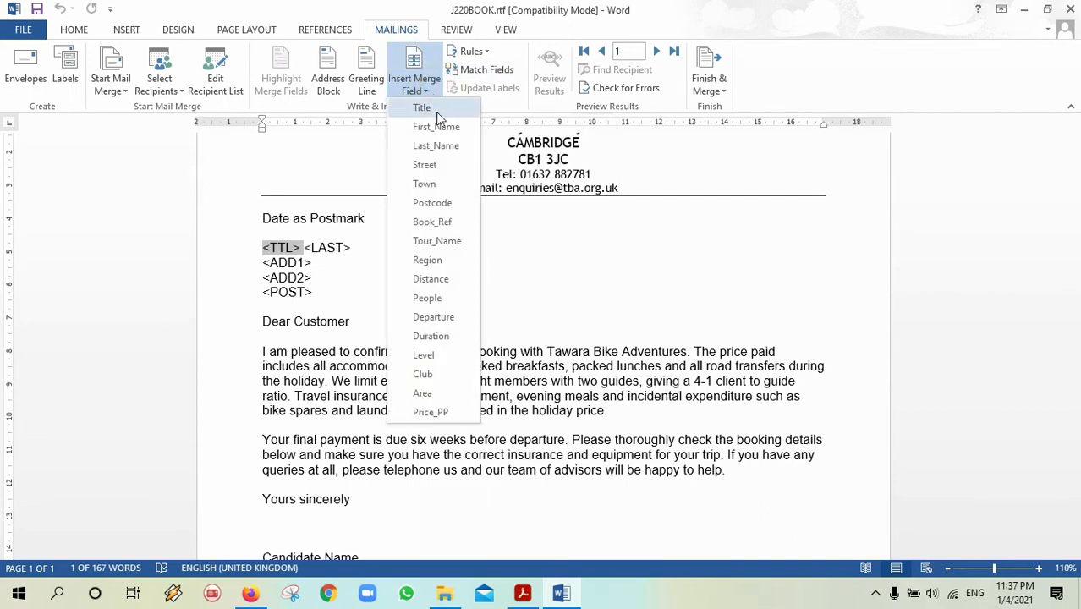
click(436, 113)
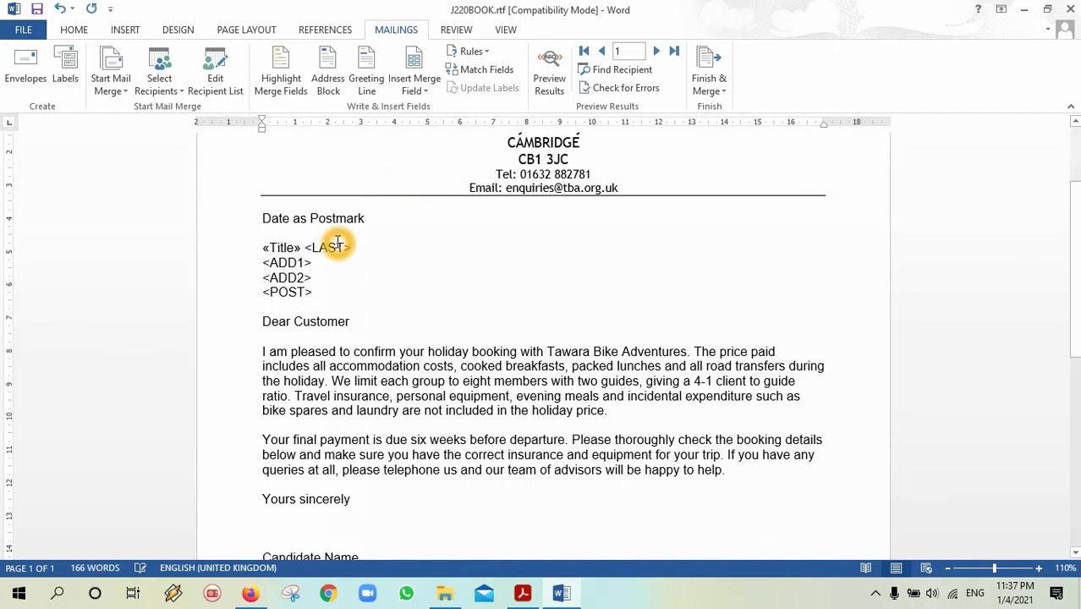
drag(352, 246, 322, 251)
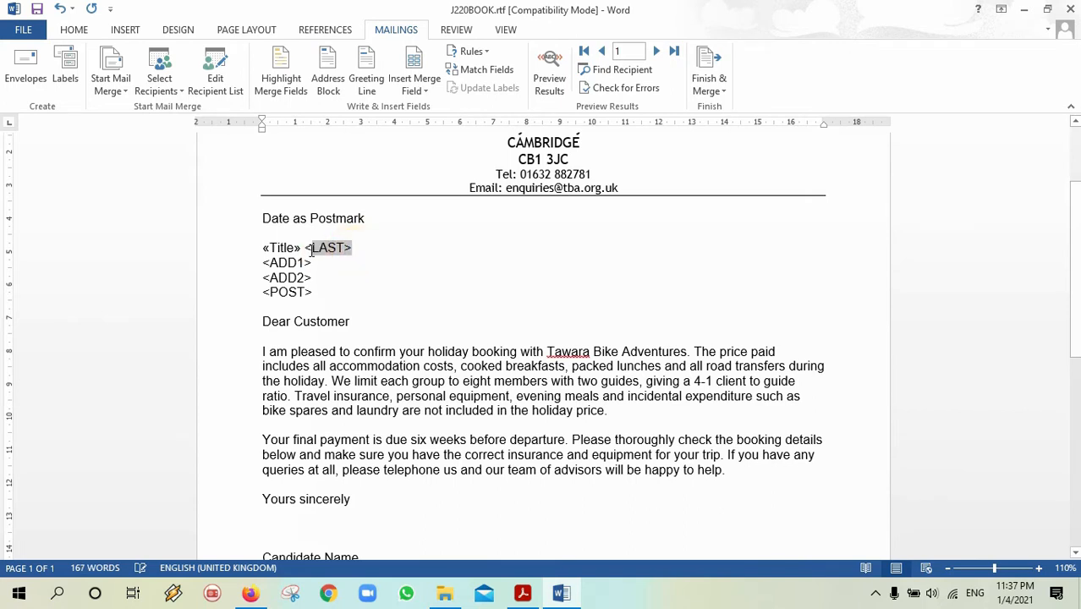
click(416, 91)
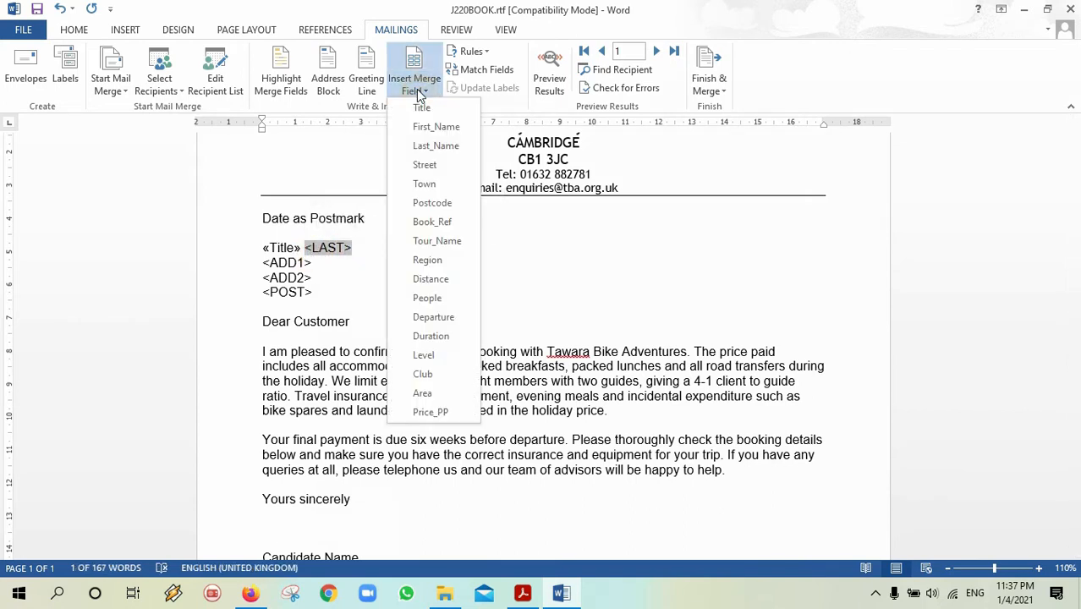
click(432, 145)
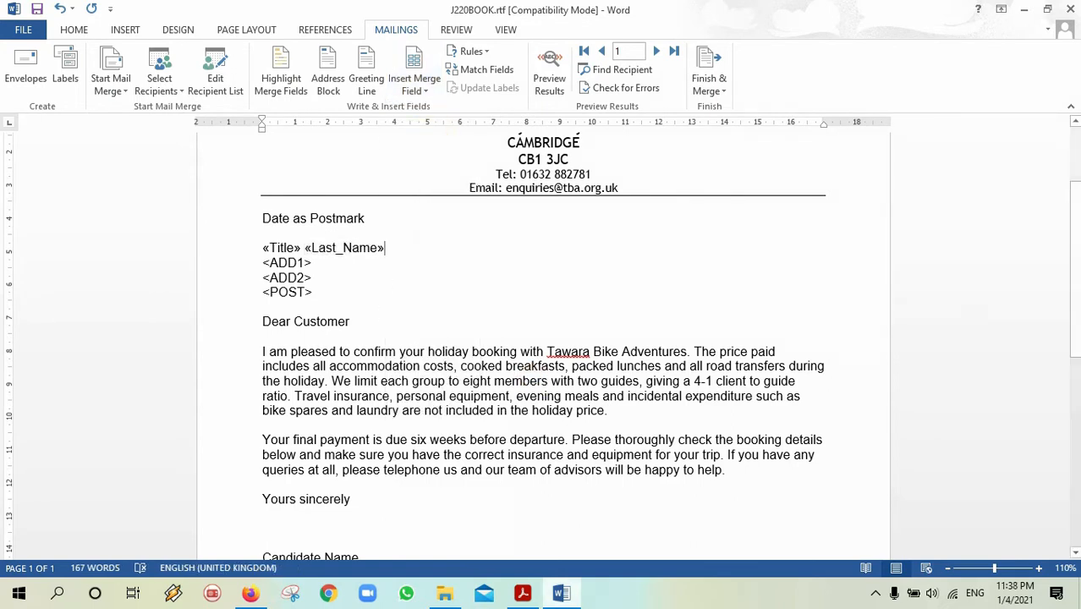
Replace <ADD1> with the «Street» merge field.
click(523, 594)
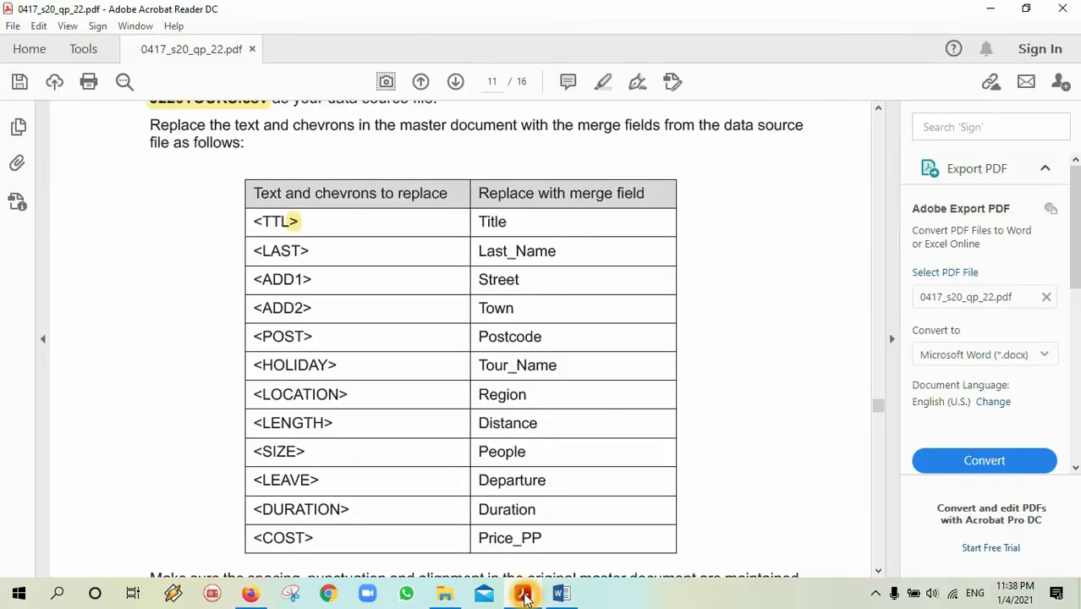
click(524, 595)
drag(318, 261, 263, 264)
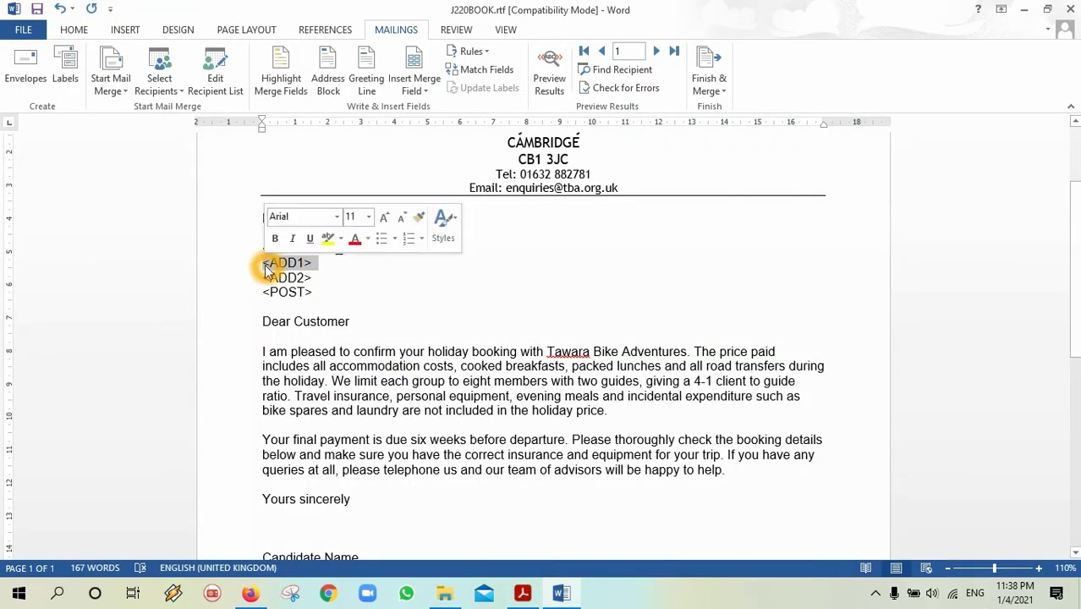
click(421, 90)
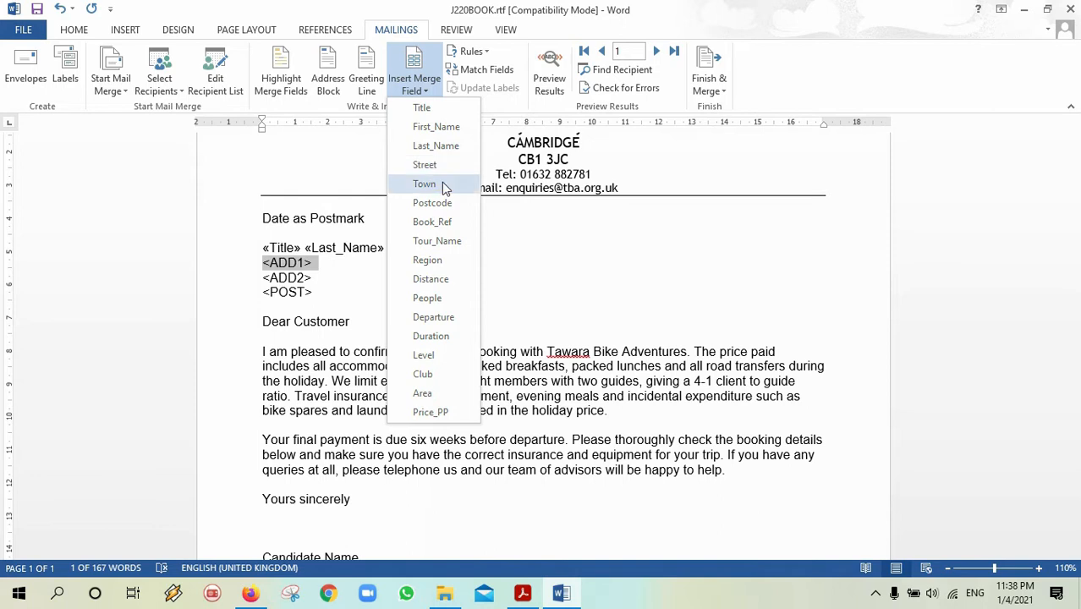
click(428, 300)
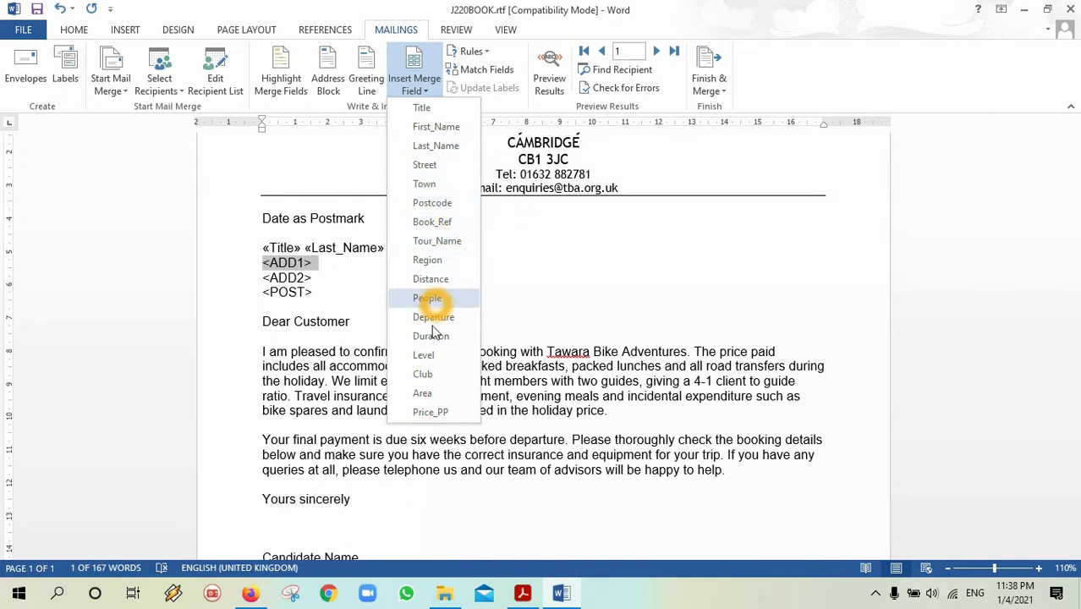
click(522, 595)
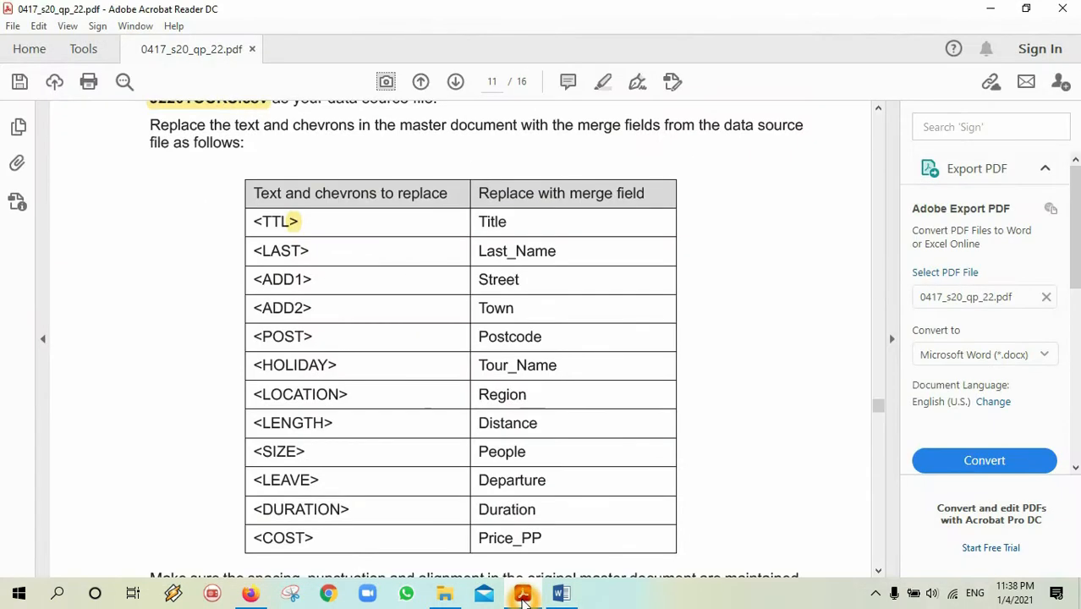
click(523, 594)
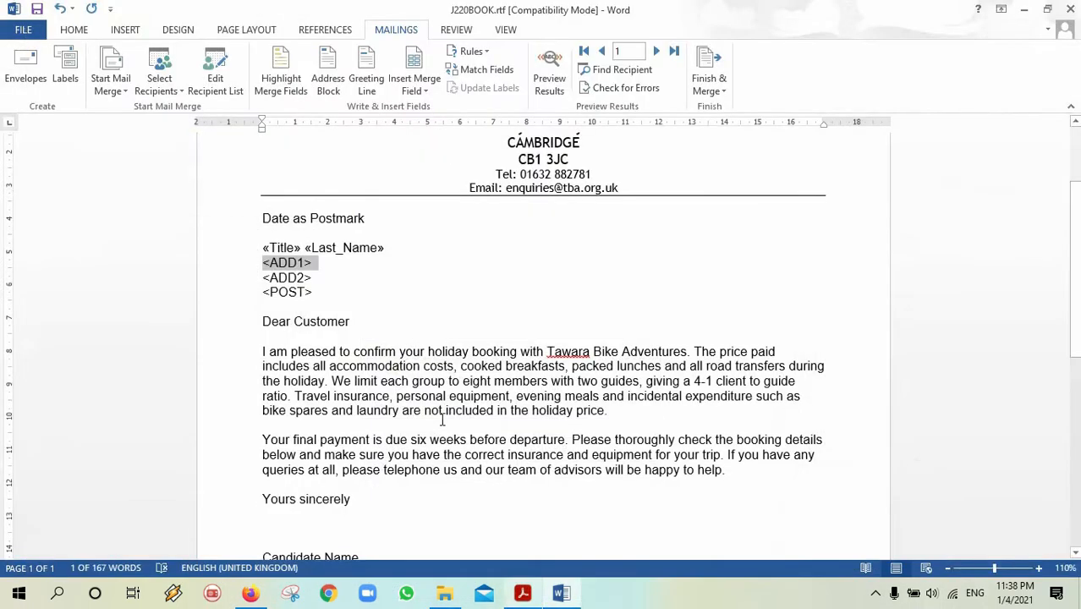
click(416, 88)
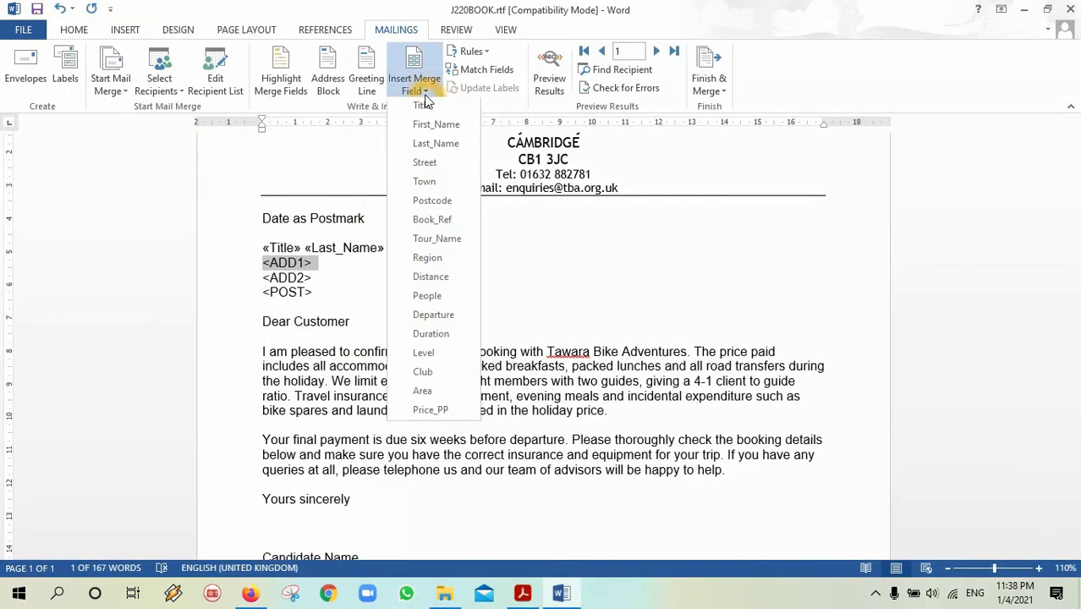
click(439, 192)
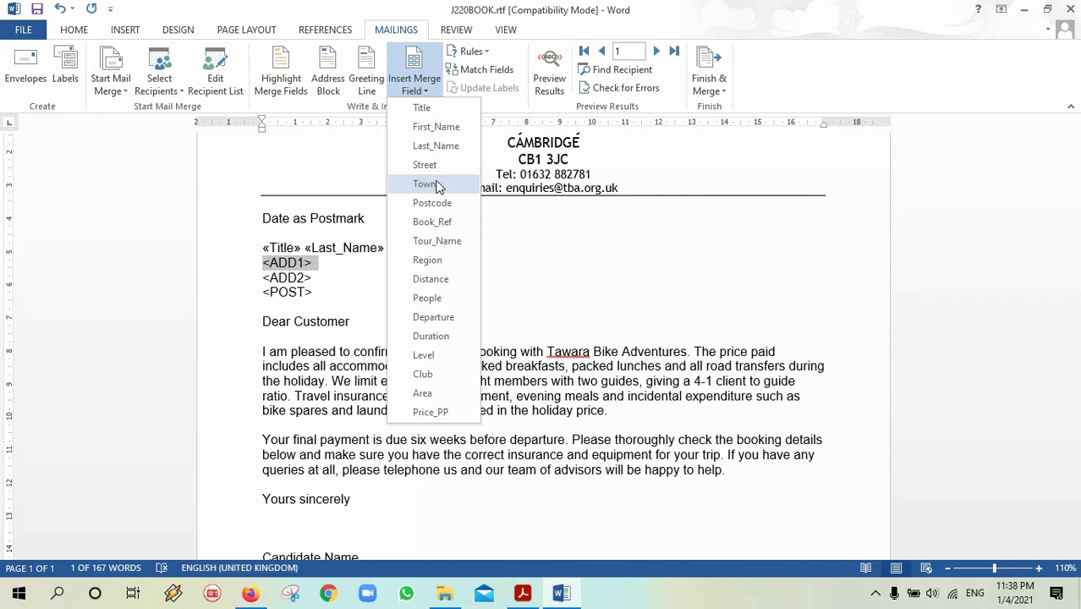
click(435, 167)
Put <ADD2> on its own line and replace it with «Town».
click(307, 262)
key(Return)
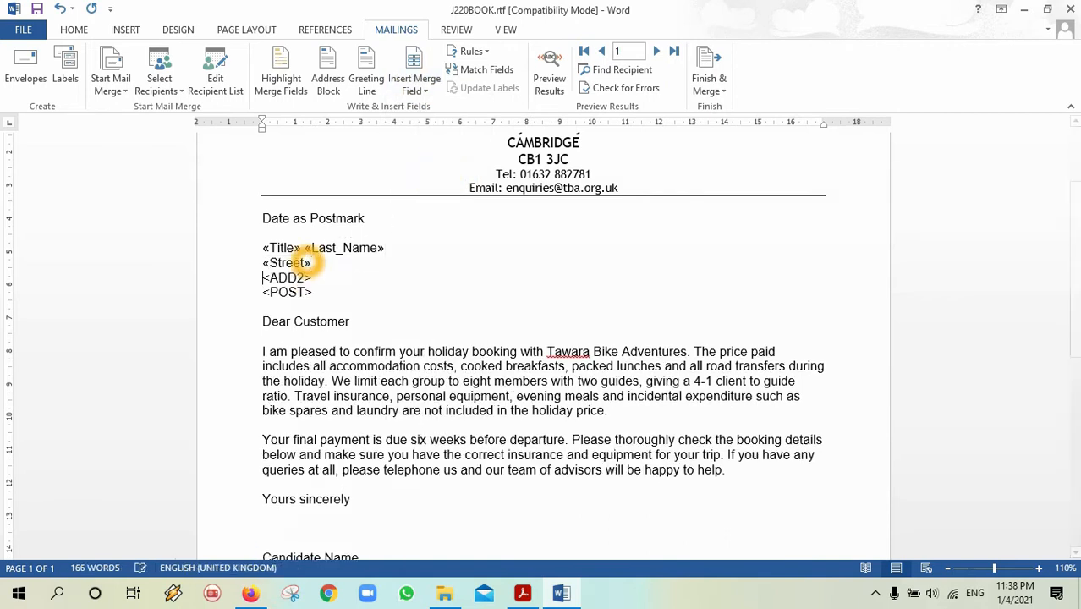
drag(310, 279, 269, 279)
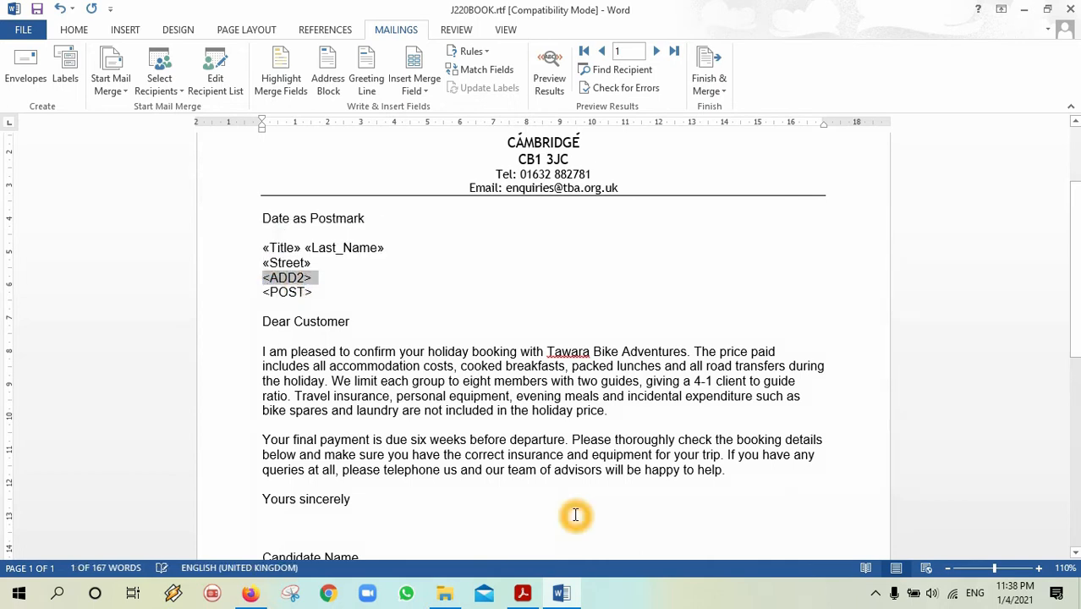
click(508, 599)
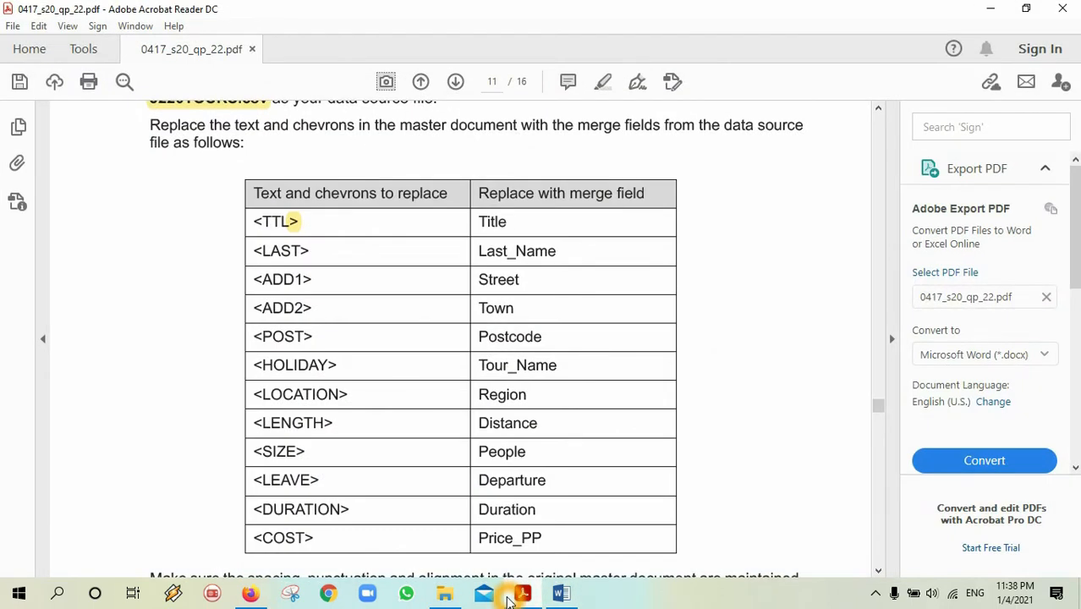
click(510, 597)
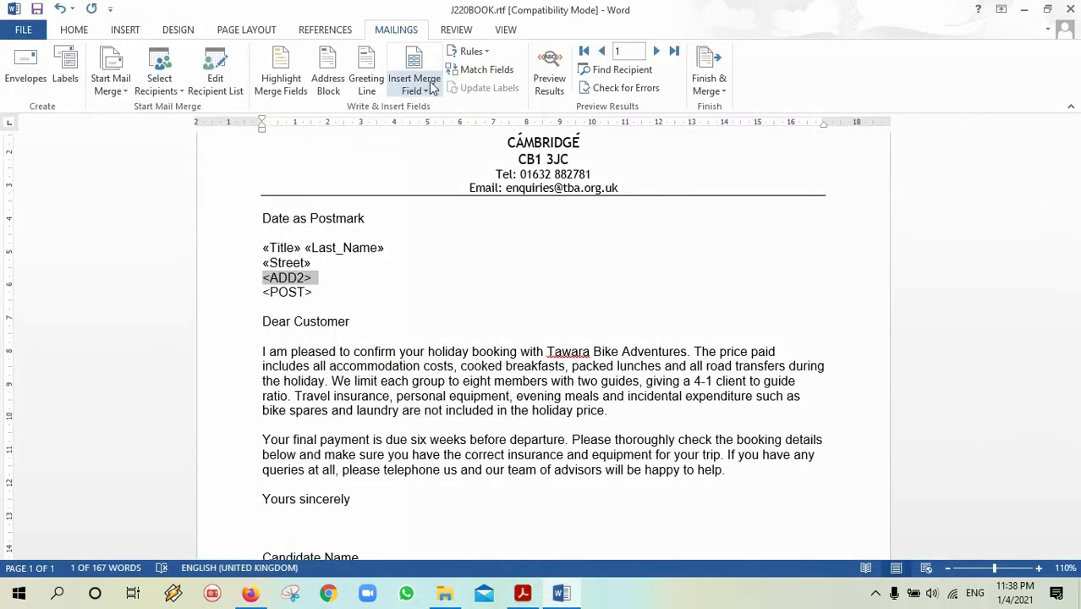
click(427, 89)
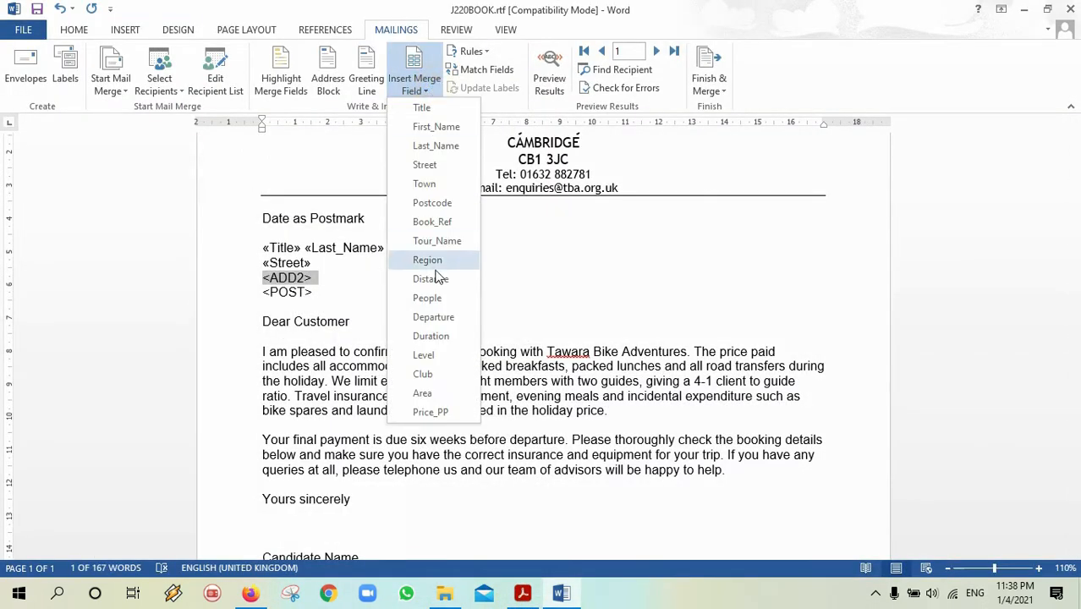
click(423, 185)
Put <POST> on its own line and replace it with «Postcode».
key(Return)
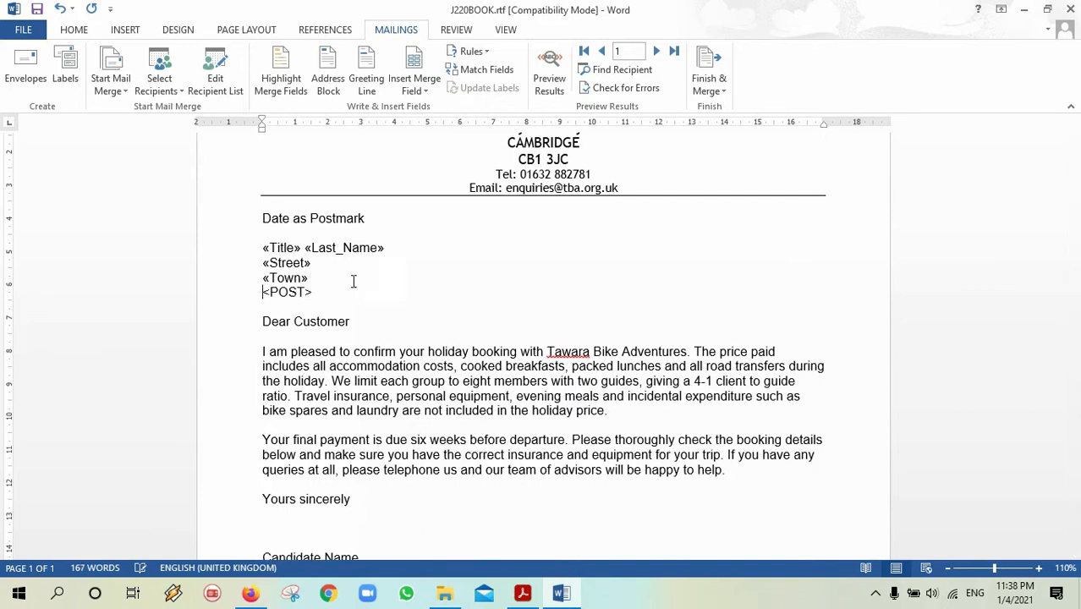
drag(313, 292, 269, 296)
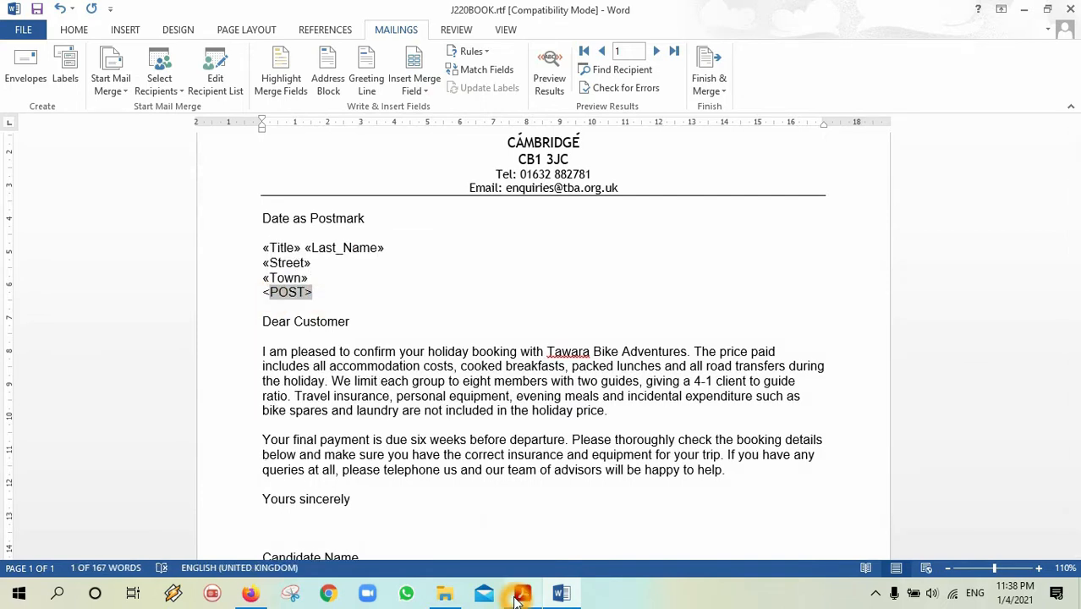
click(521, 595)
click(520, 594)
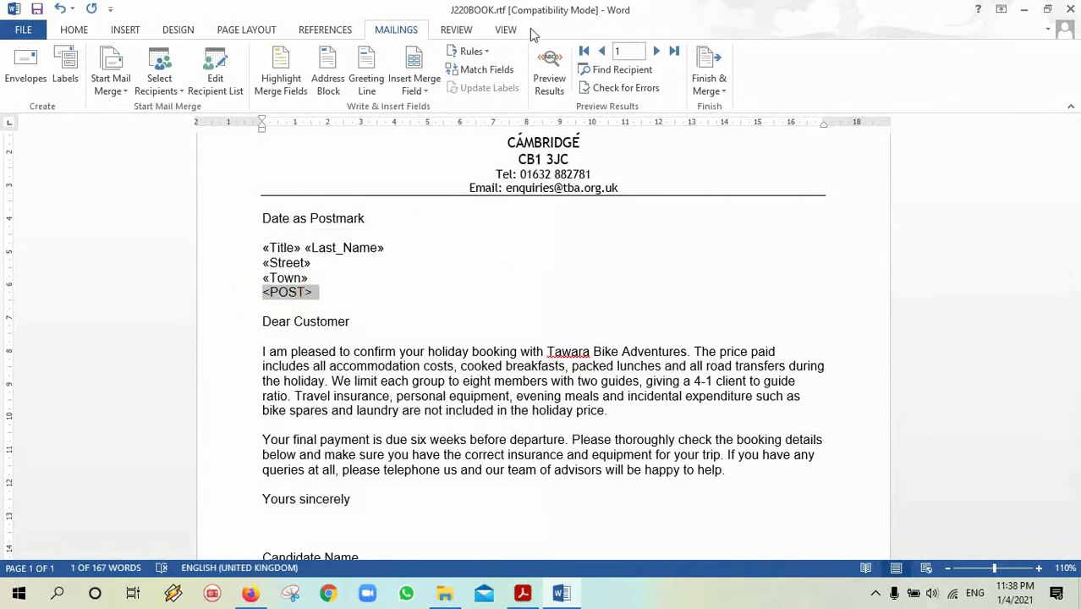
click(430, 92)
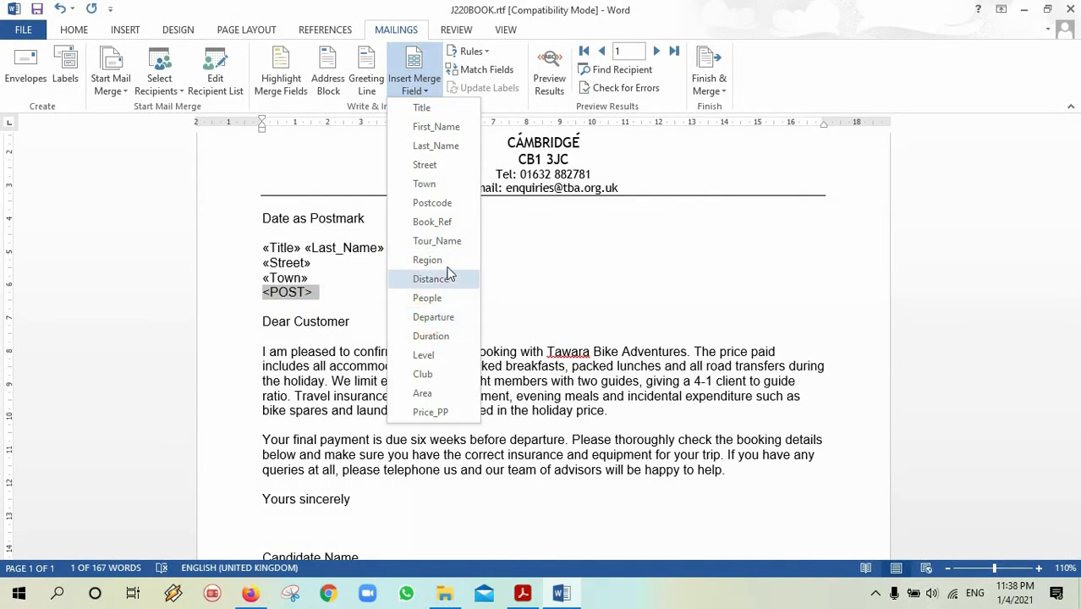
click(433, 211)
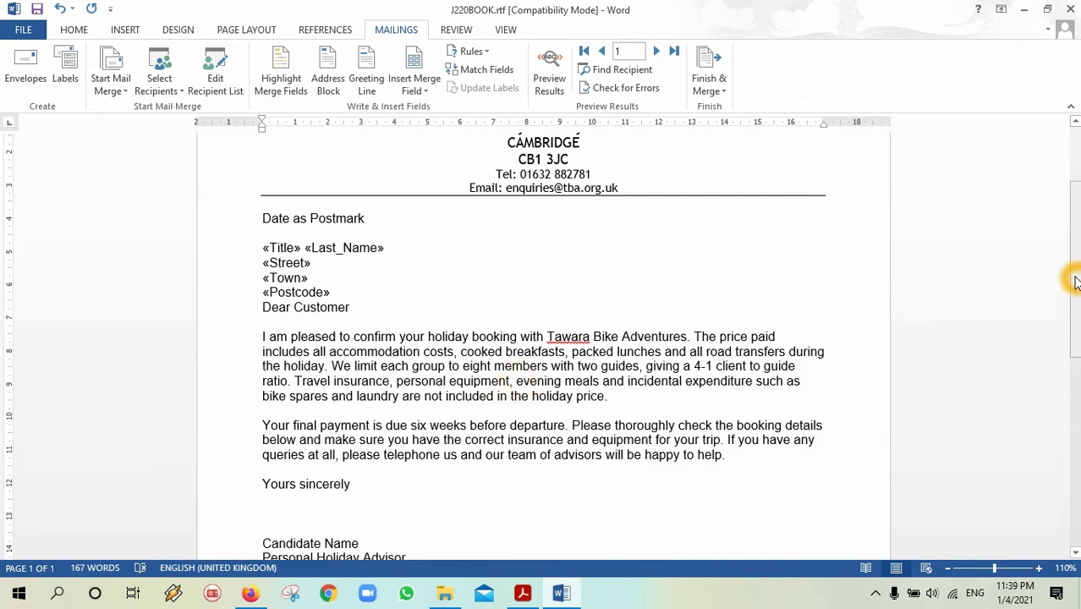
Replace <HOLIDAY> in the Tour Details row with the «Tour_Name» merge field.
drag(1077, 283, 1076, 414)
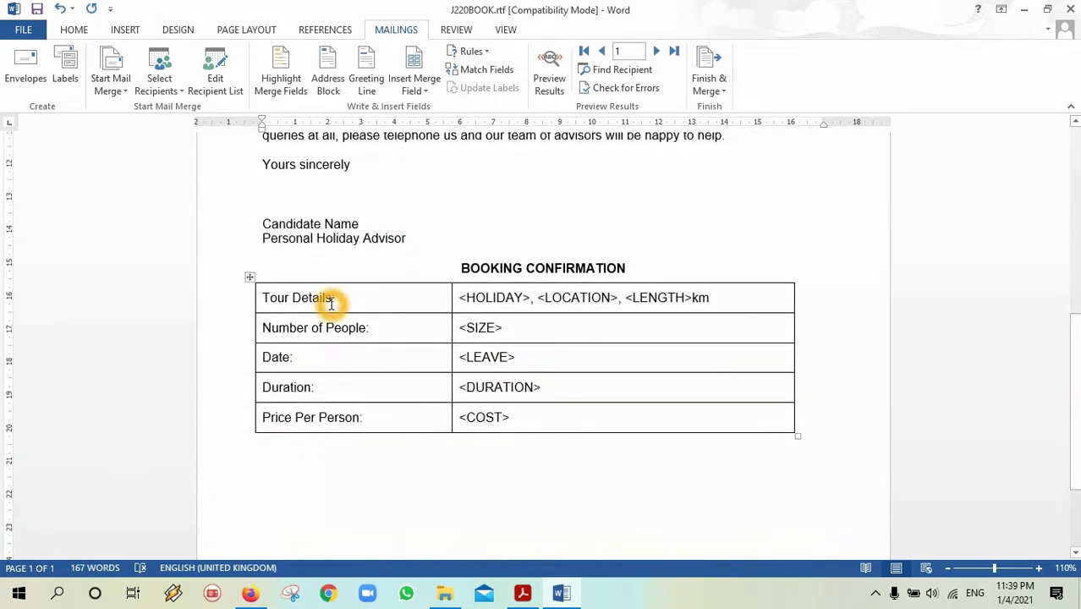
drag(463, 301, 529, 299)
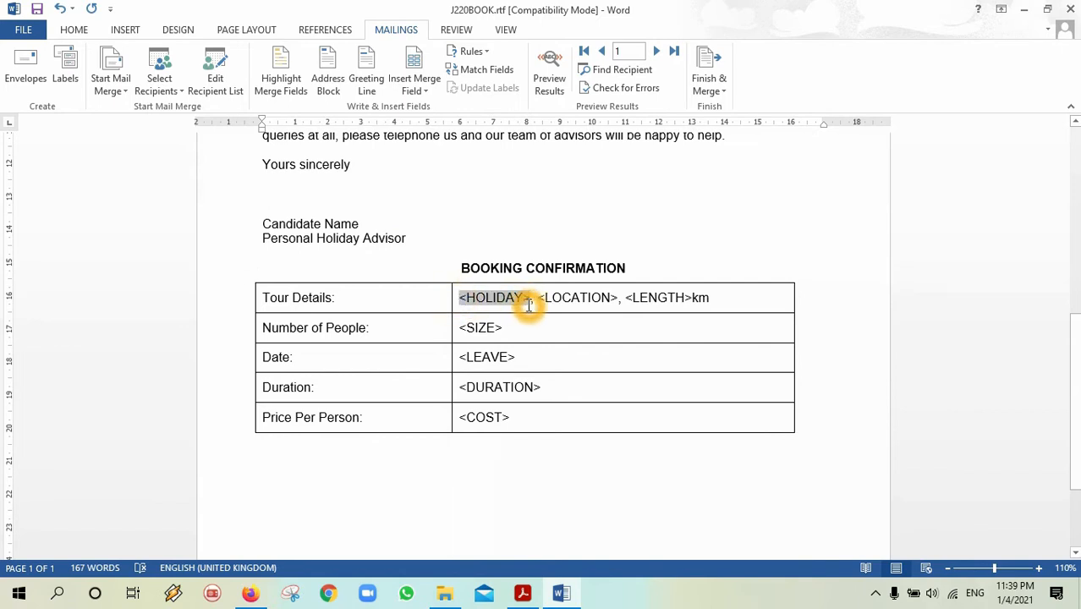
drag(528, 304, 525, 301)
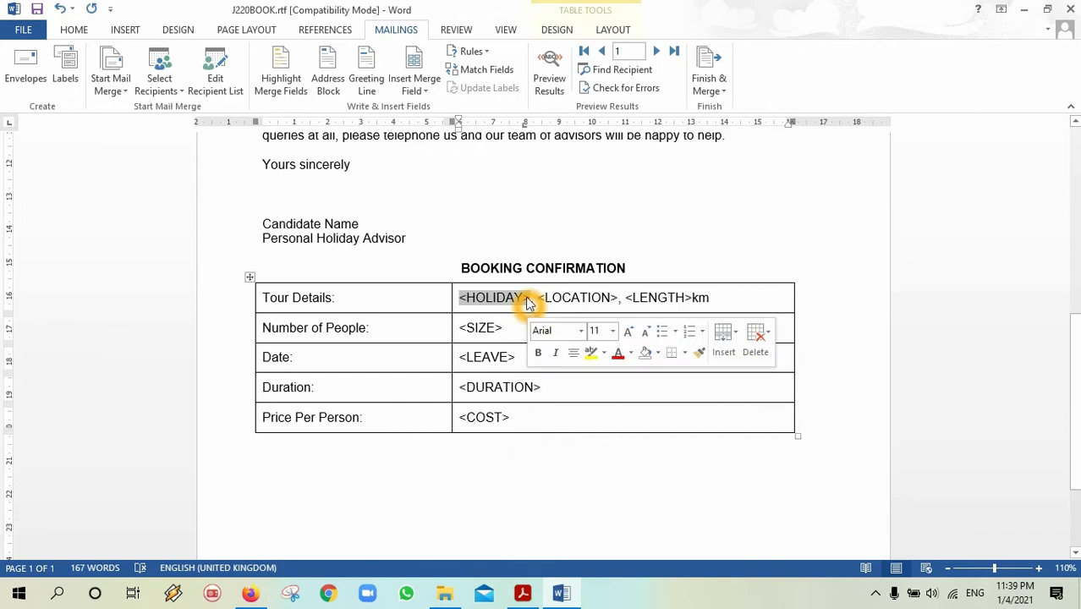
click(427, 90)
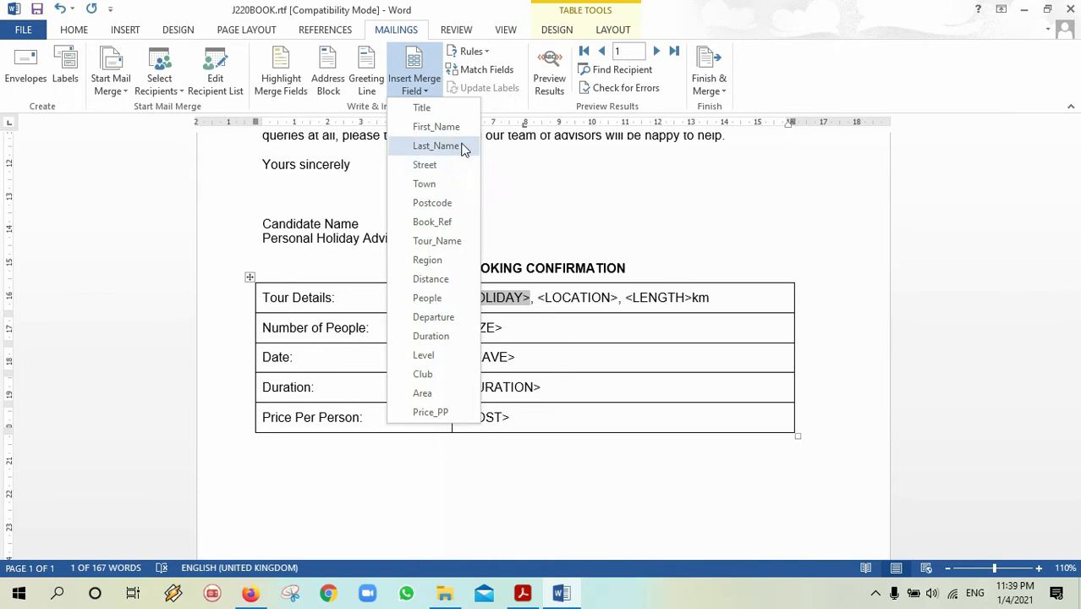
click(524, 596)
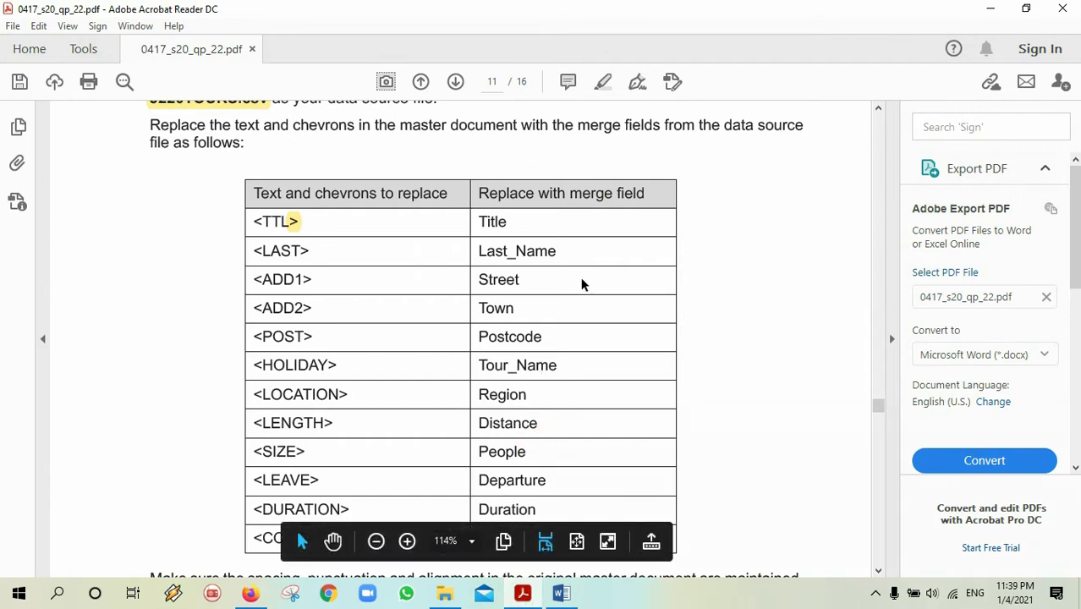
drag(879, 410, 879, 410)
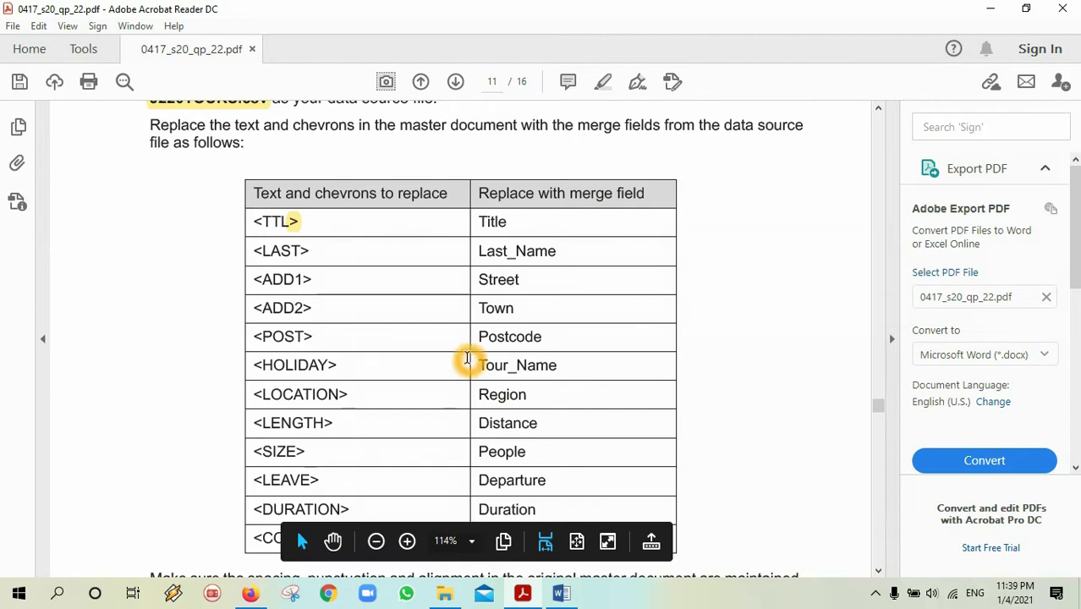
click(558, 594)
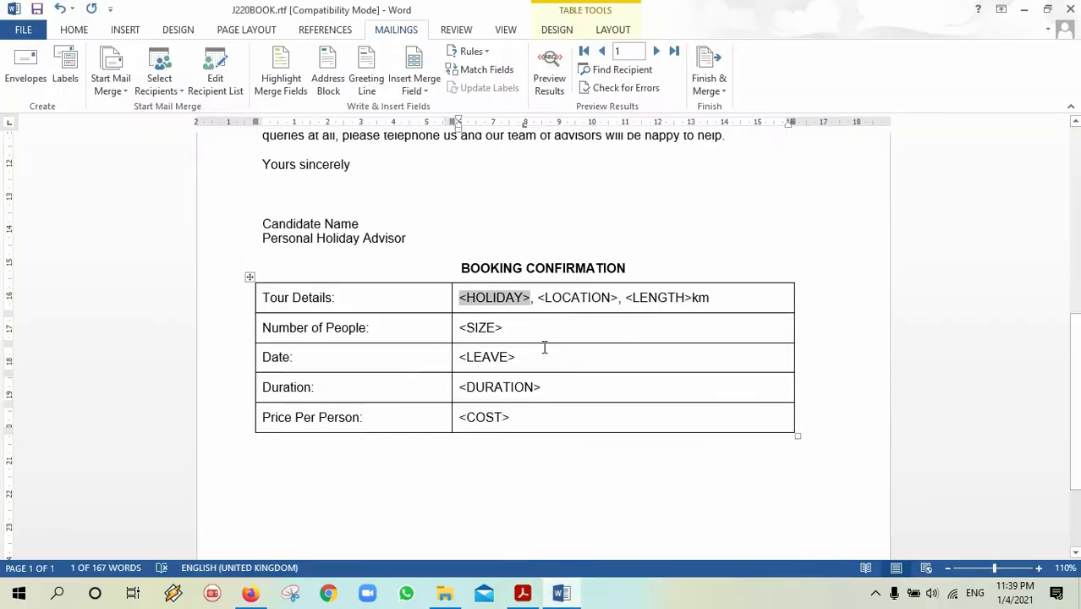
click(429, 91)
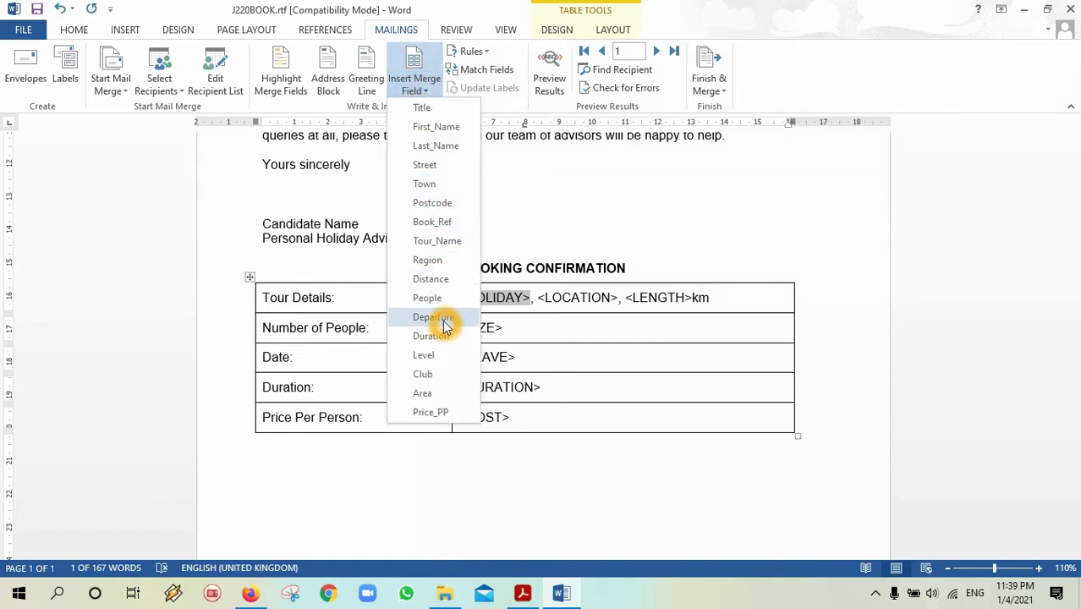
click(439, 241)
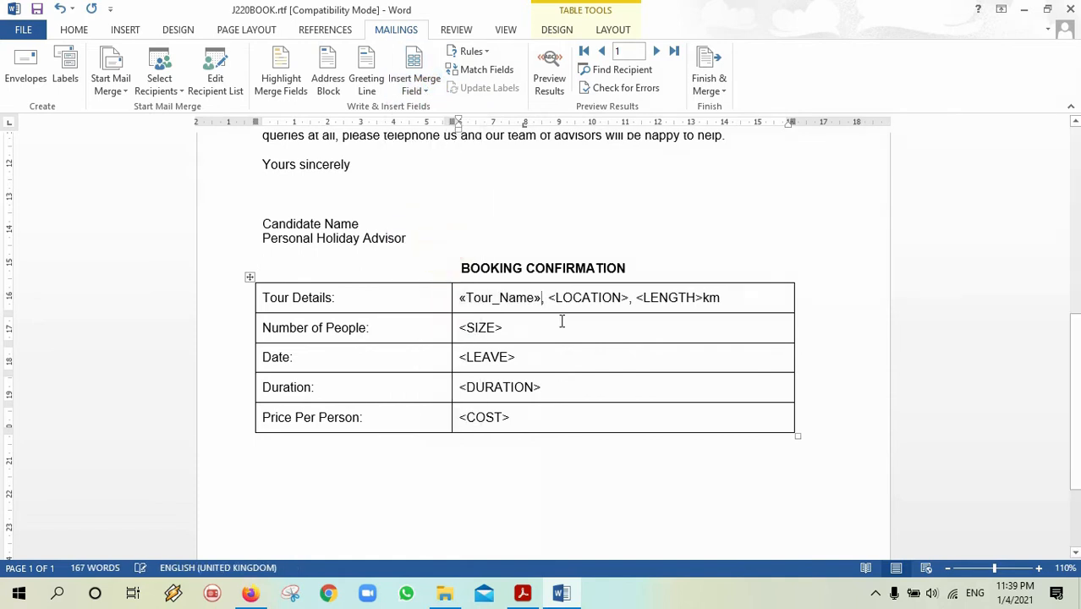
Replace <LOCATION> and <LENGTH> with the «Region» and «Distance» merge fields.
click(524, 595)
click(531, 596)
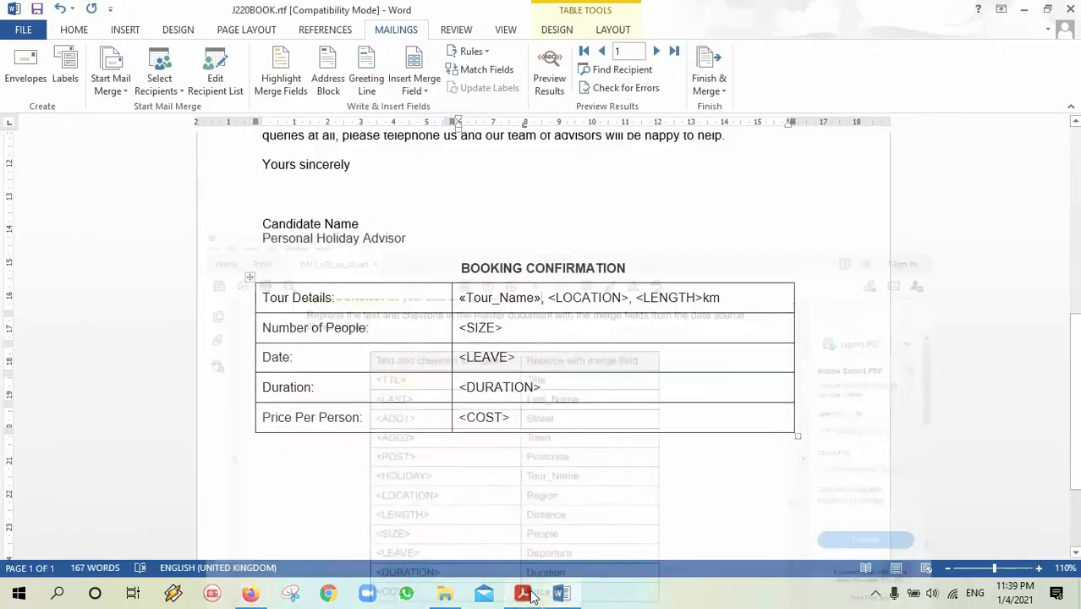
drag(548, 296, 629, 301)
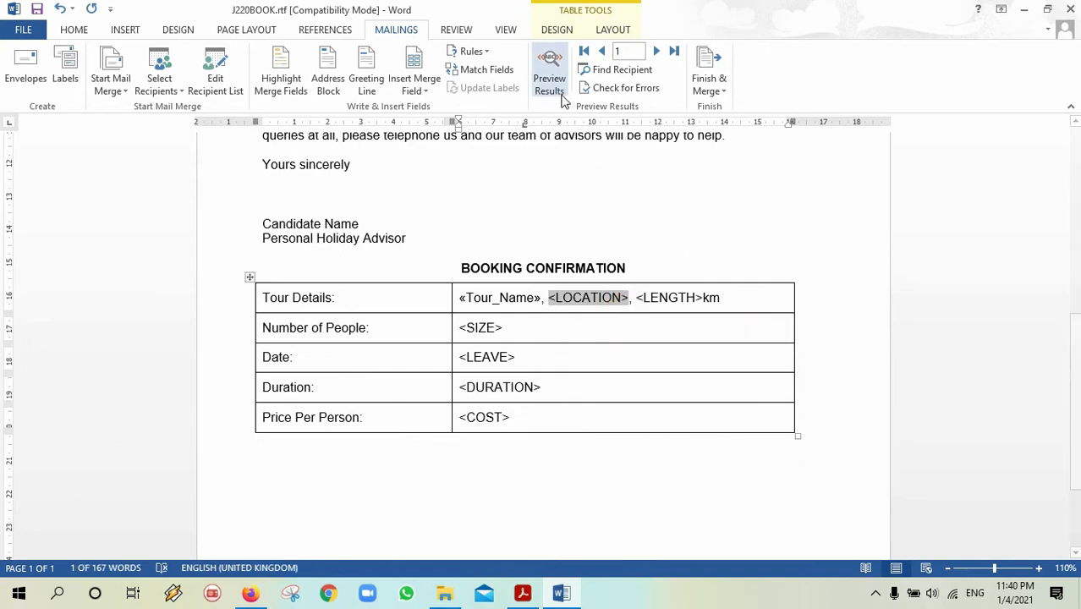
click(416, 90)
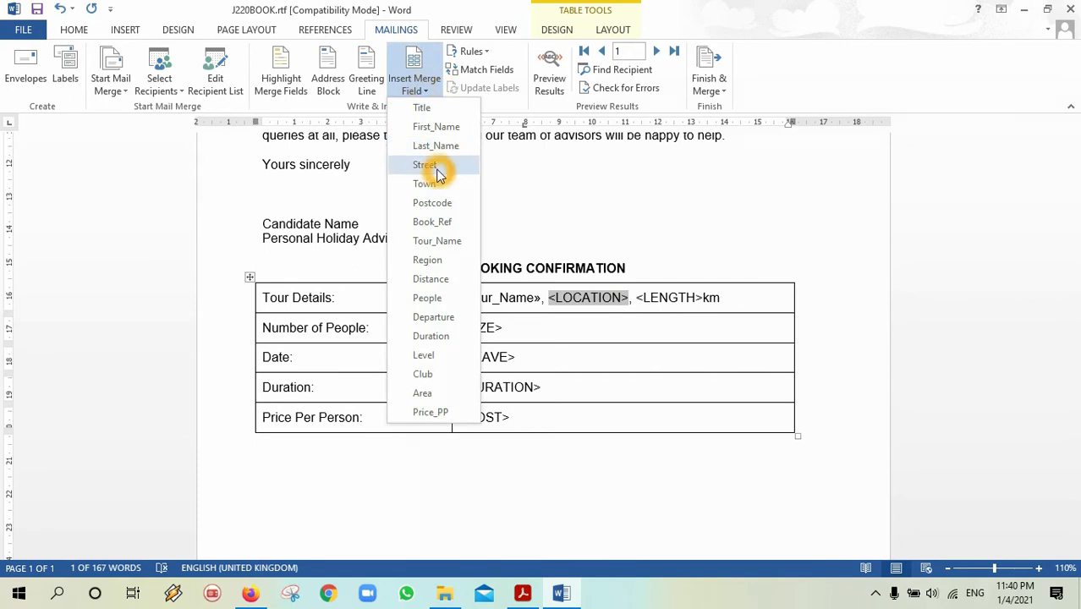
click(427, 260)
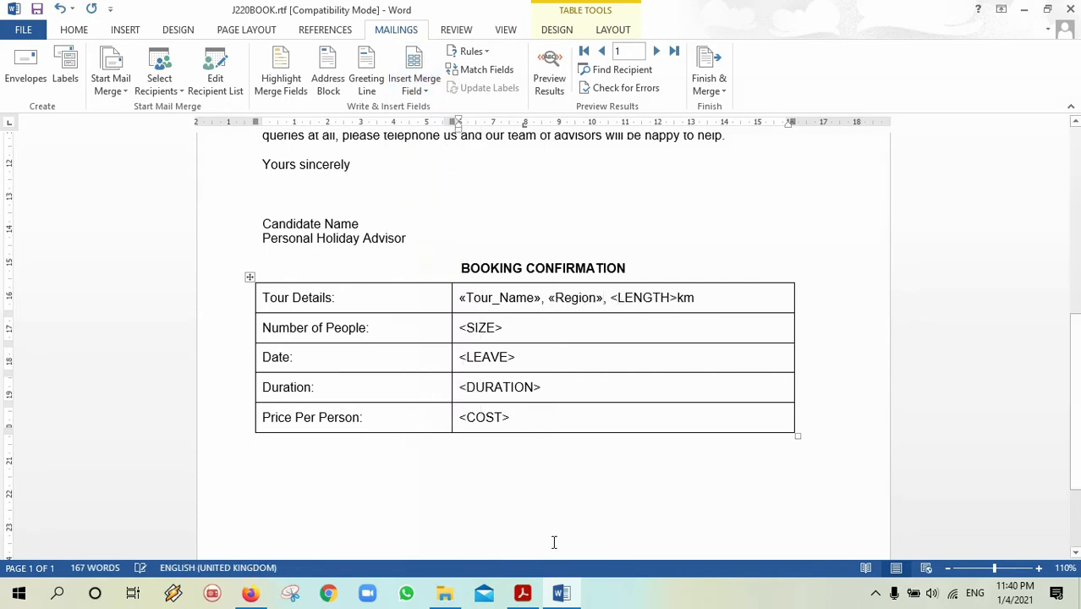
click(524, 595)
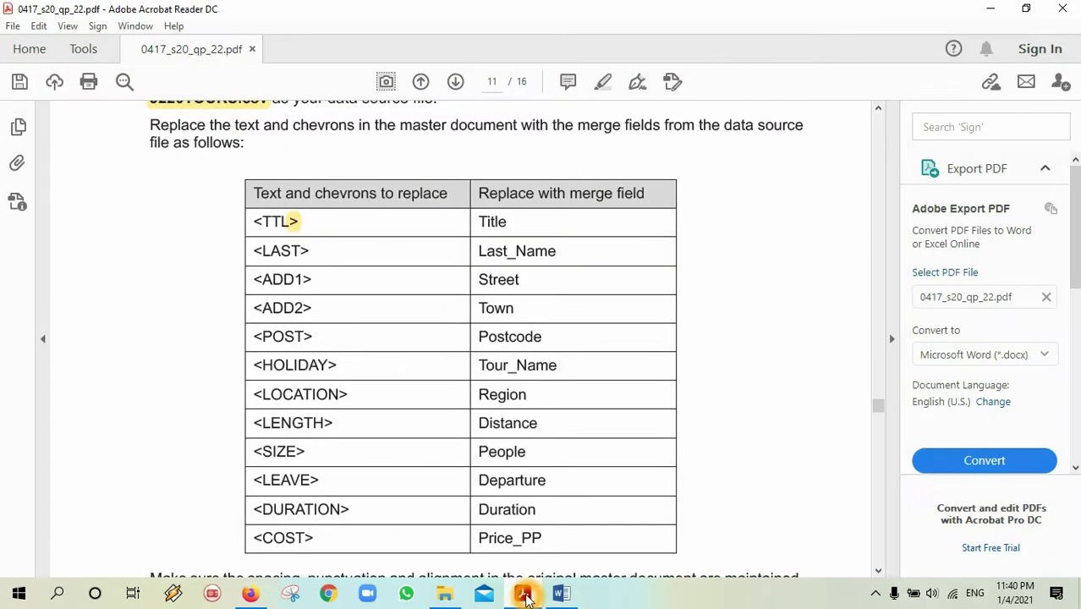
click(524, 595)
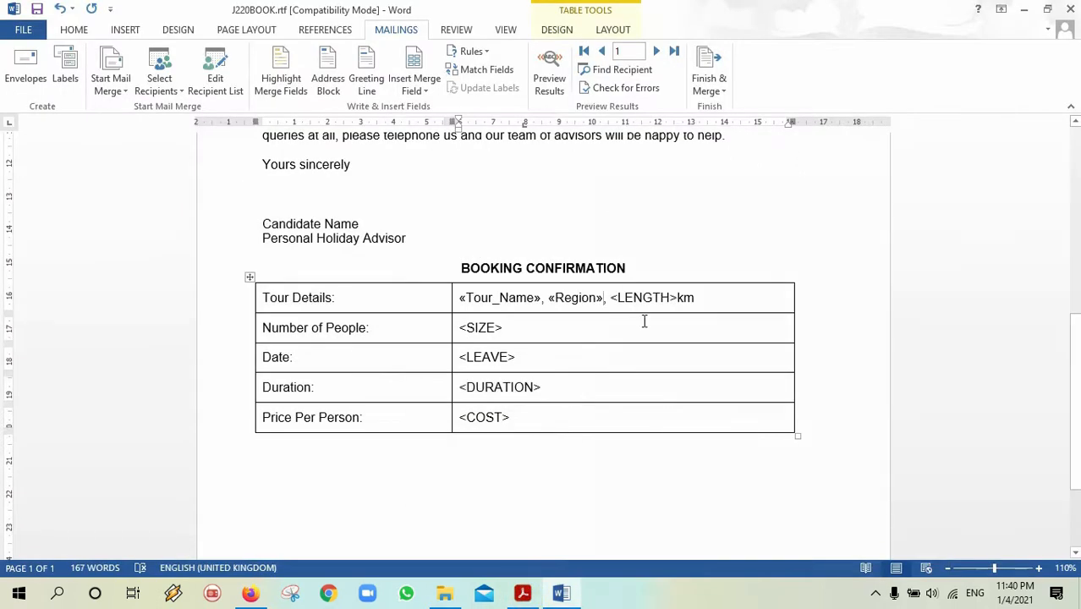
click(613, 297)
drag(611, 297, 679, 297)
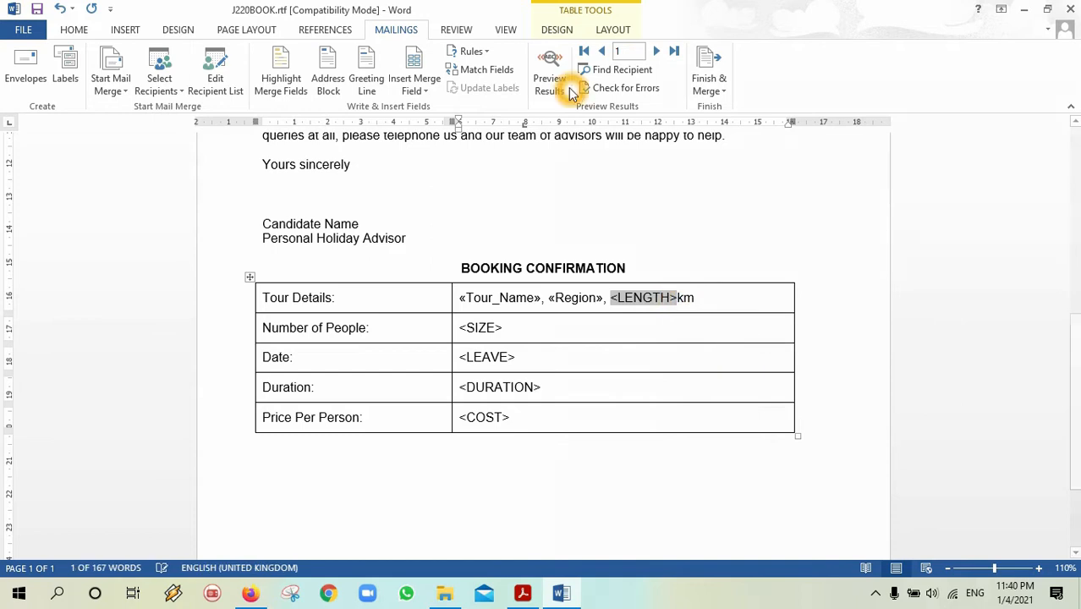
click(427, 91)
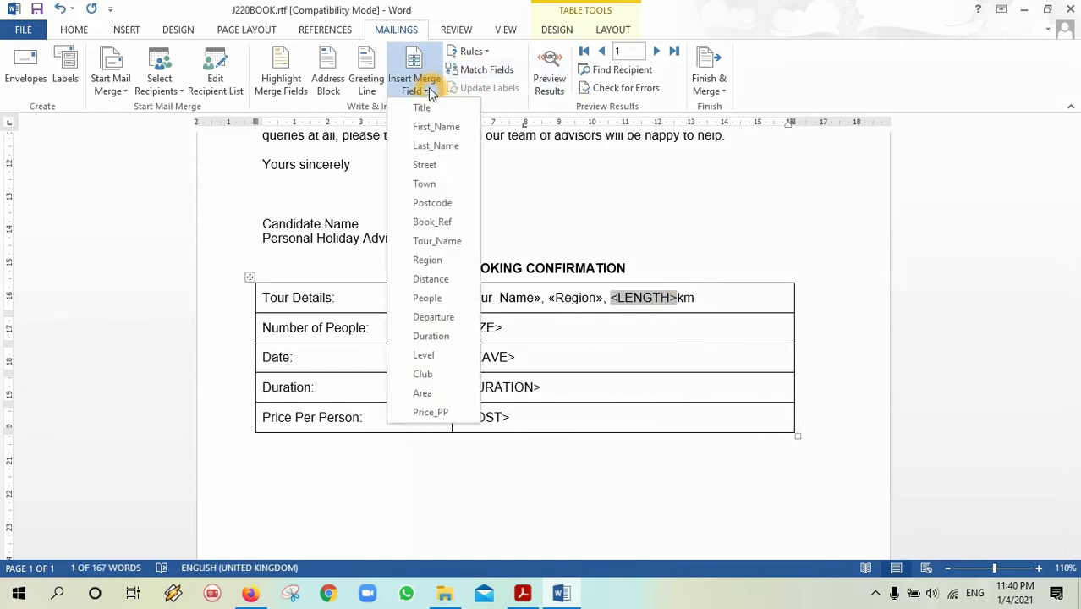
click(431, 280)
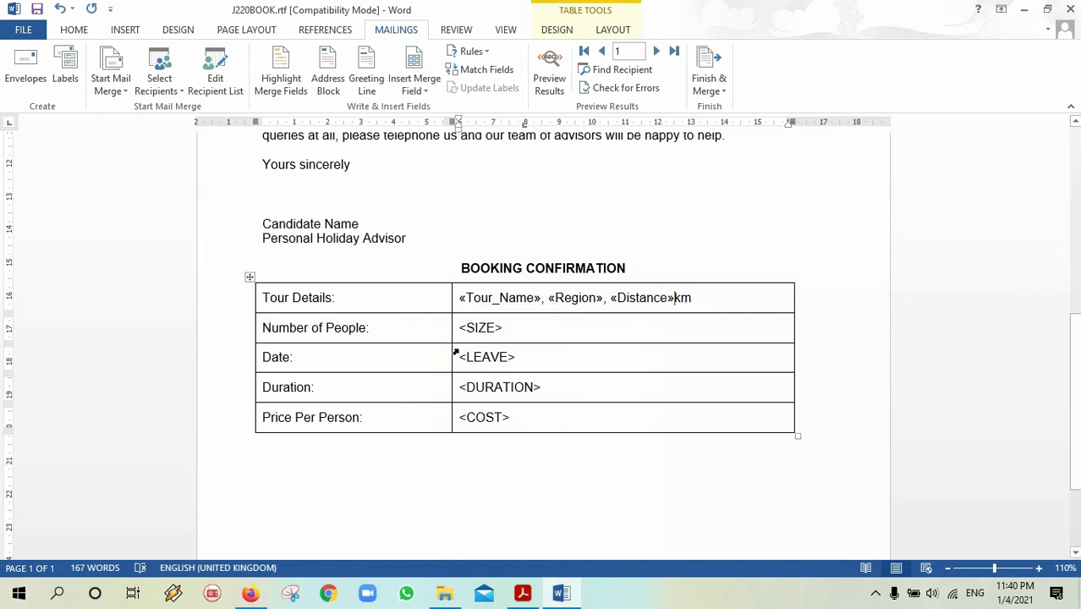
Replace <SIZE> in the booking table with the «People» merge field.
drag(504, 329, 457, 329)
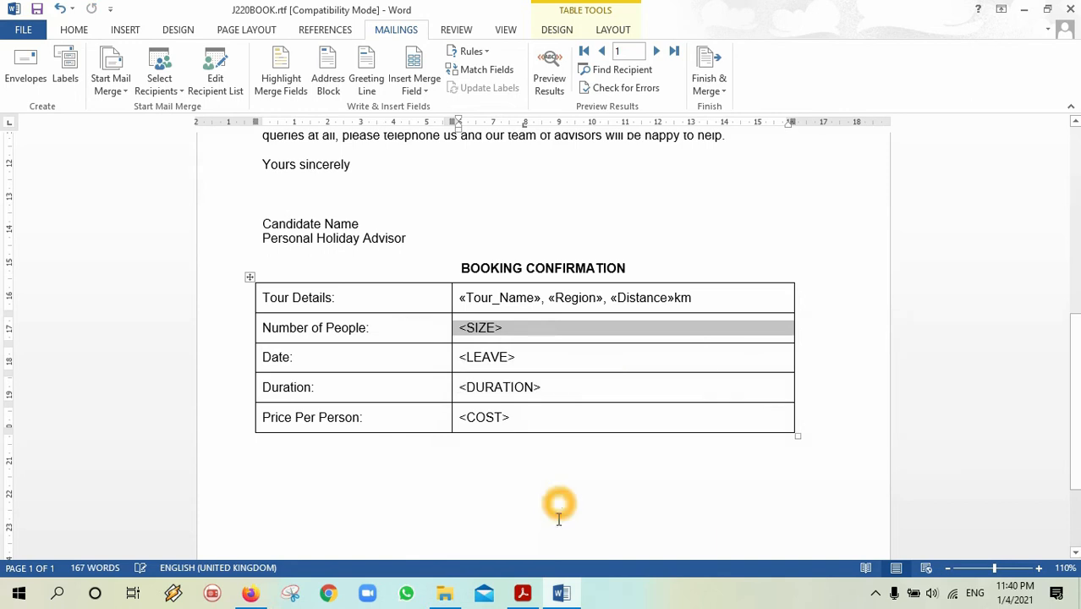
click(525, 596)
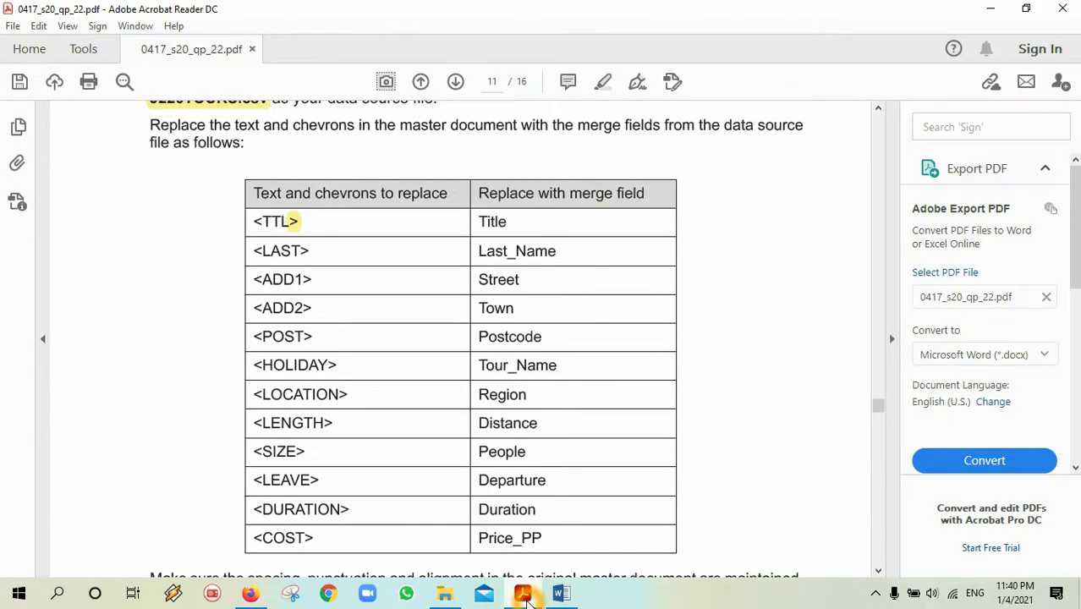
click(524, 596)
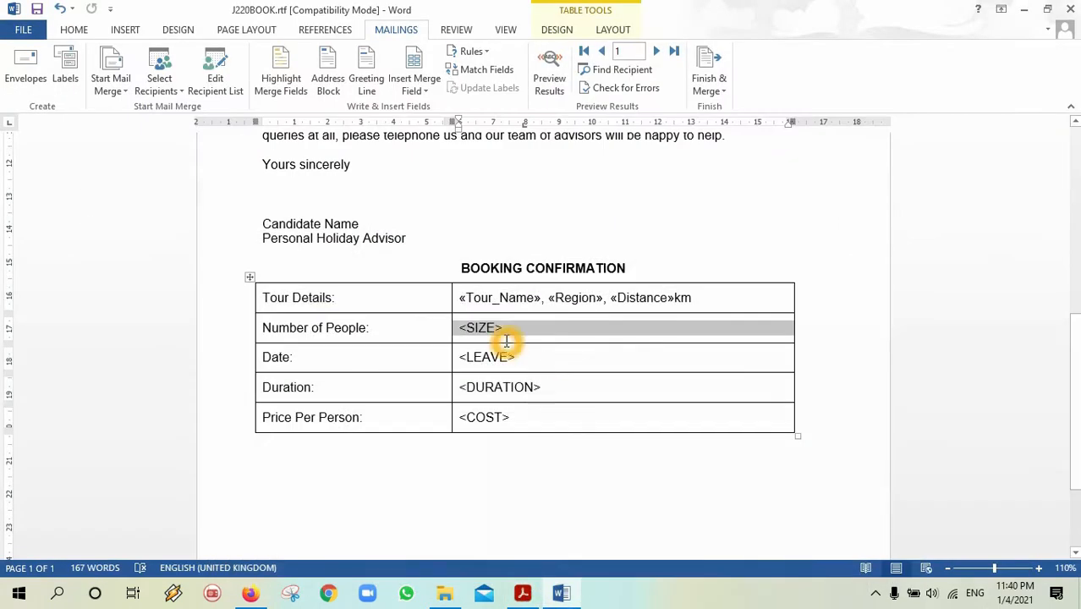
click(503, 331)
double_click(464, 328)
click(426, 93)
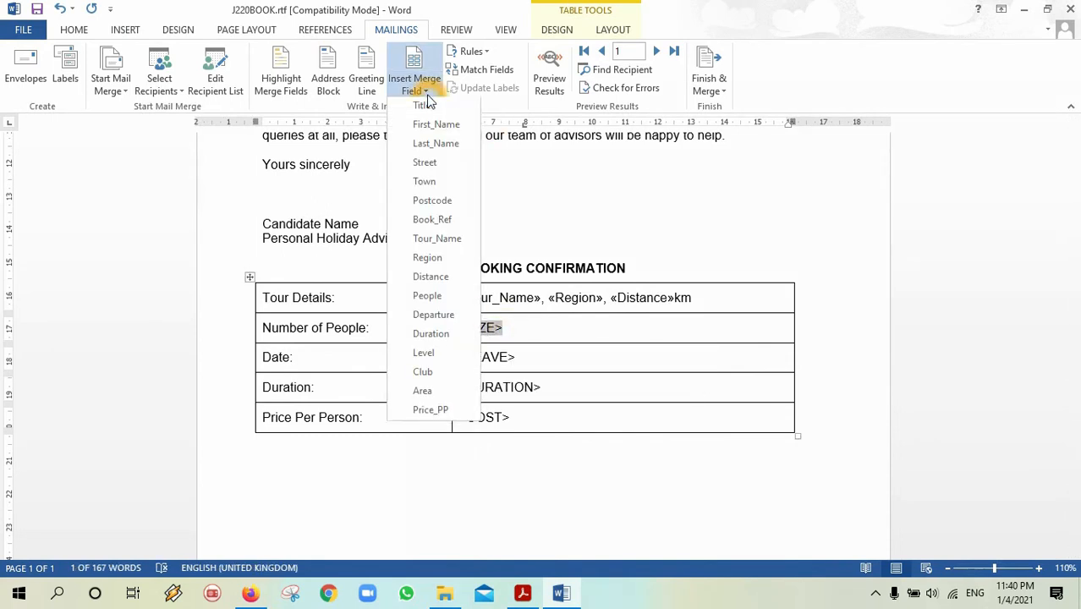
click(446, 297)
Replace <LEAVE> with the «Departure» merge field.
click(522, 594)
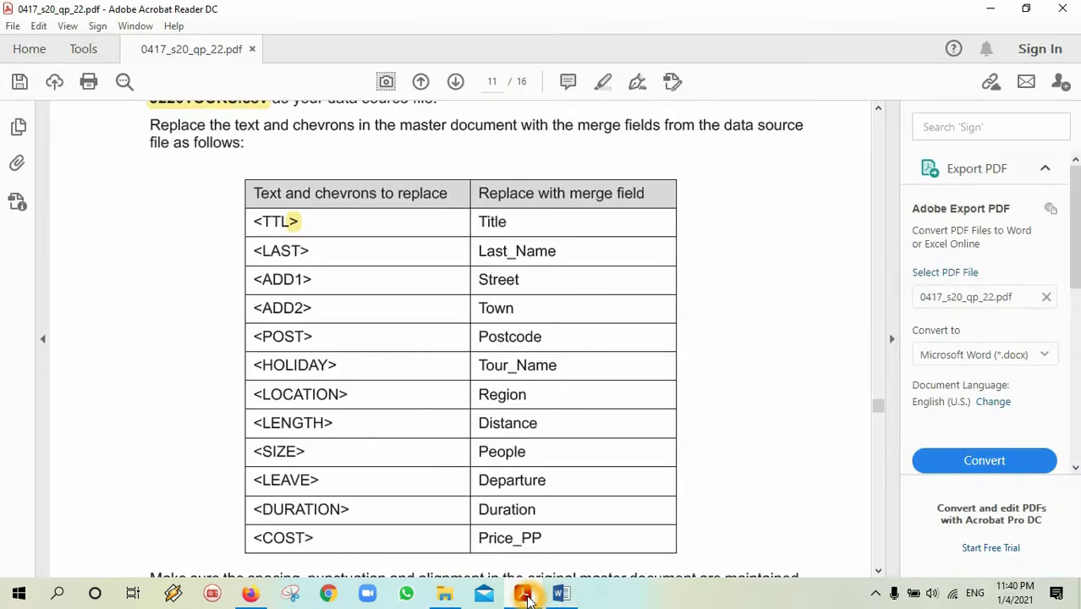
click(526, 597)
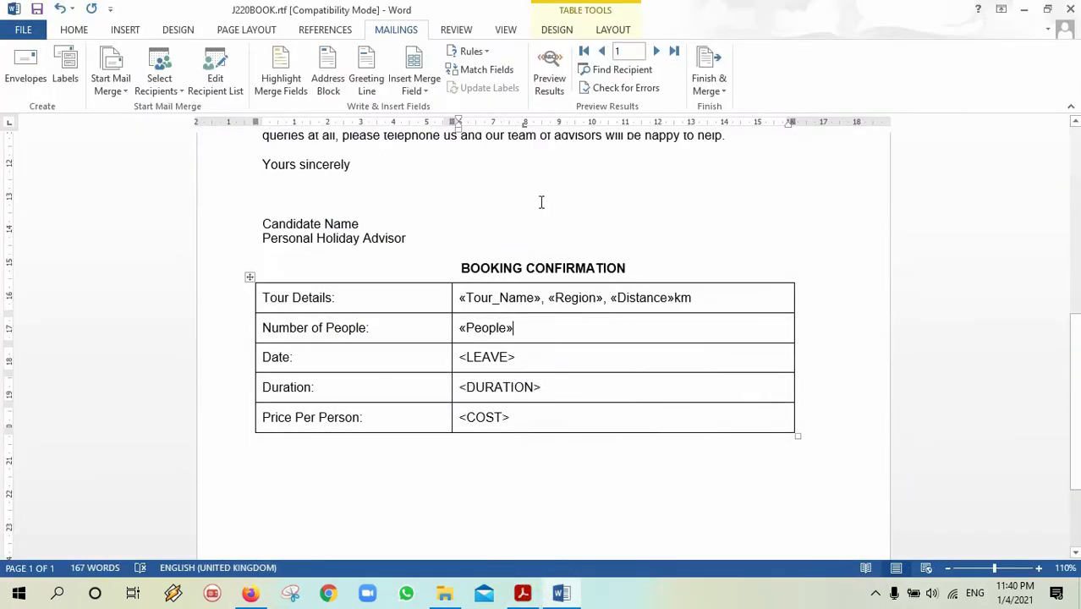
drag(517, 356, 460, 356)
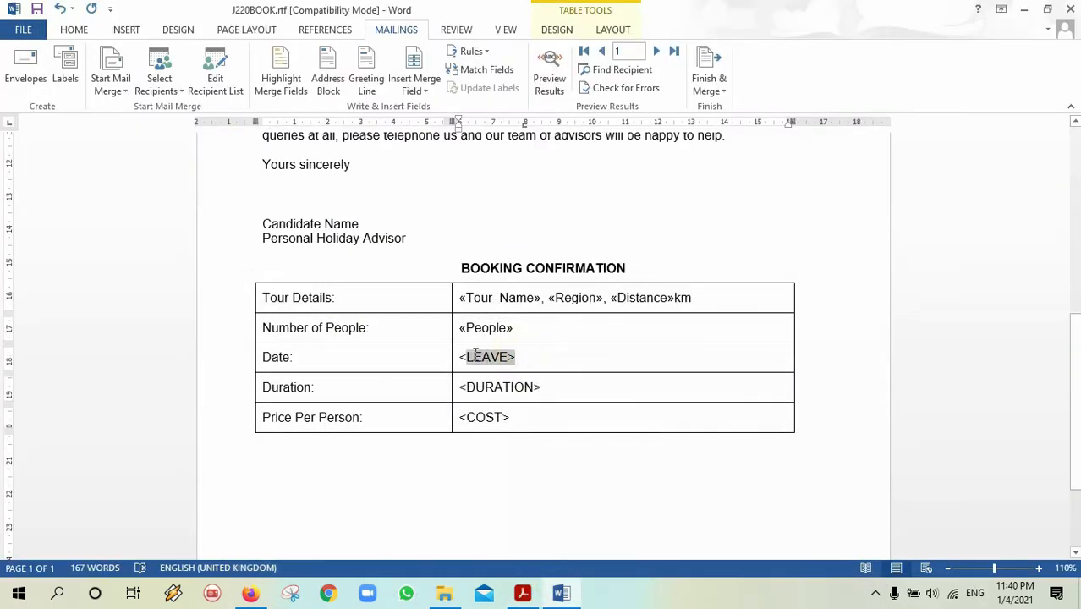
click(427, 90)
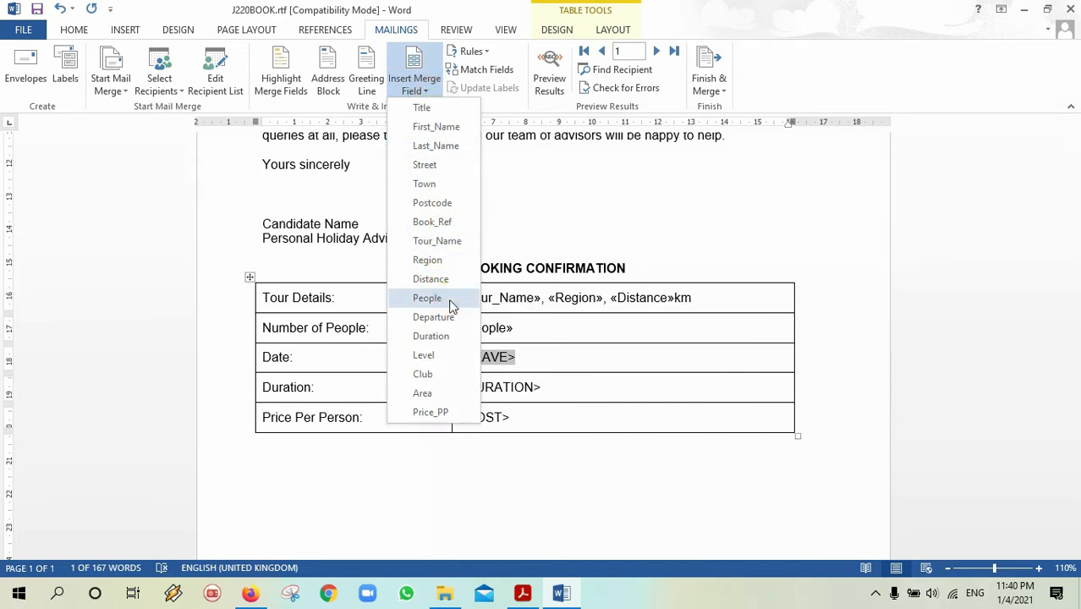
click(523, 595)
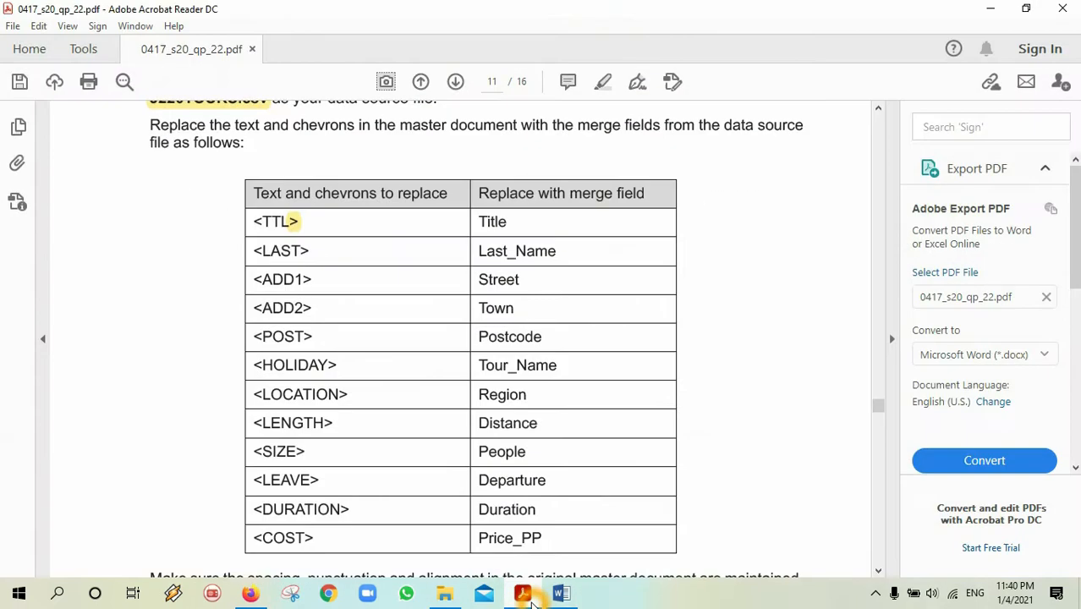
click(531, 599)
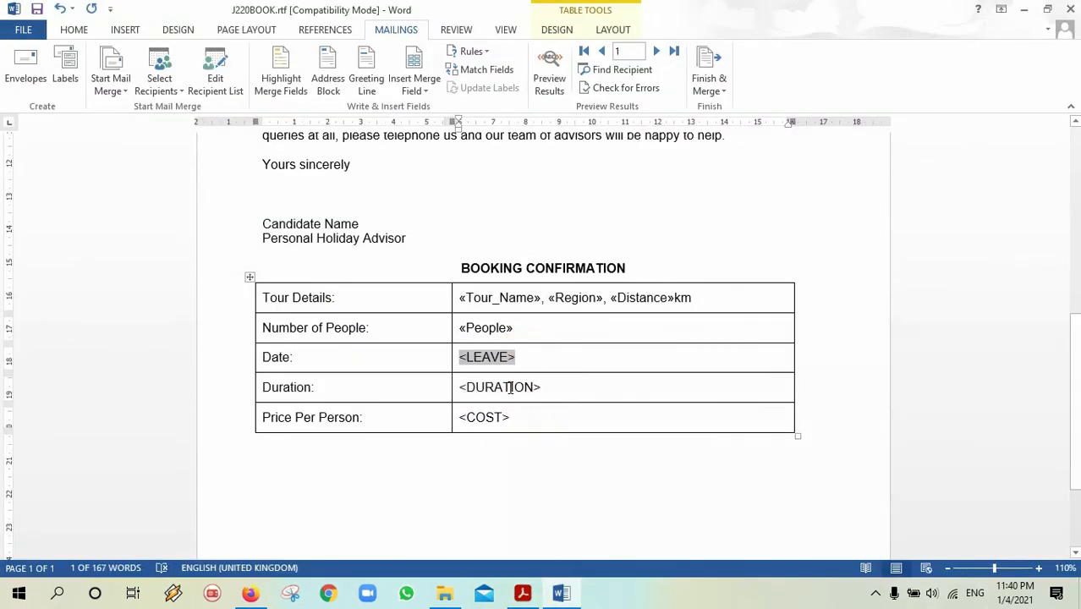
click(429, 83)
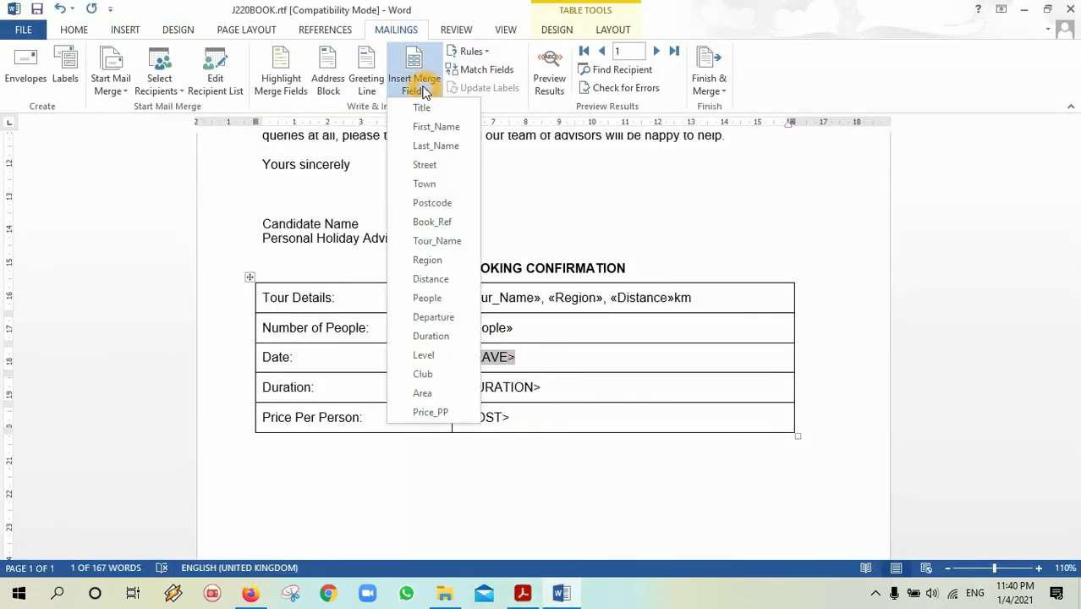
click(433, 316)
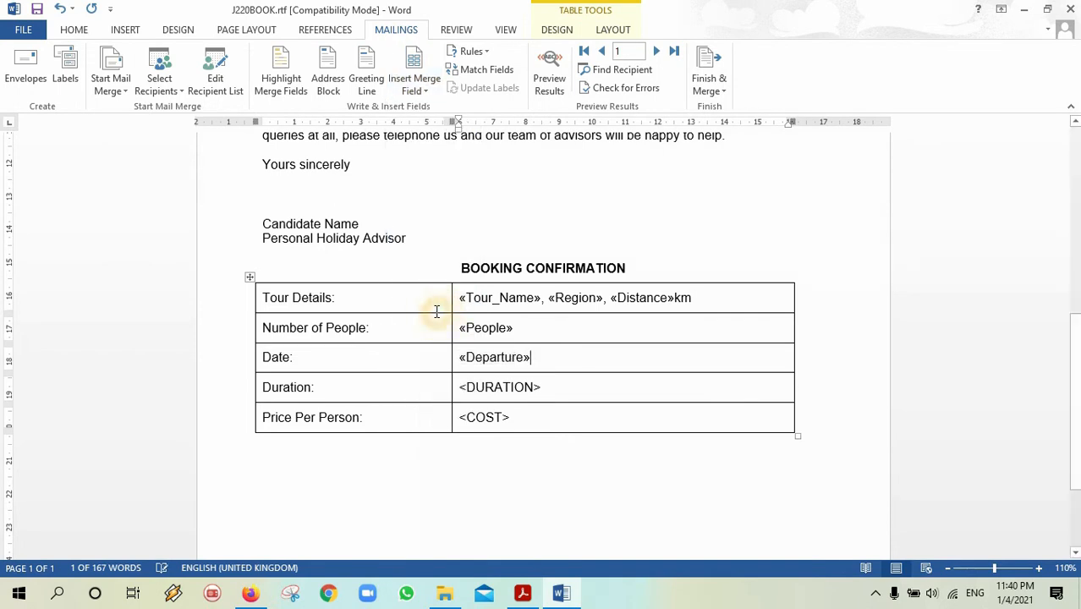
Replace <DURATION> and <COST> with the «Duration» and «Price_PP» merge fields.
click(520, 598)
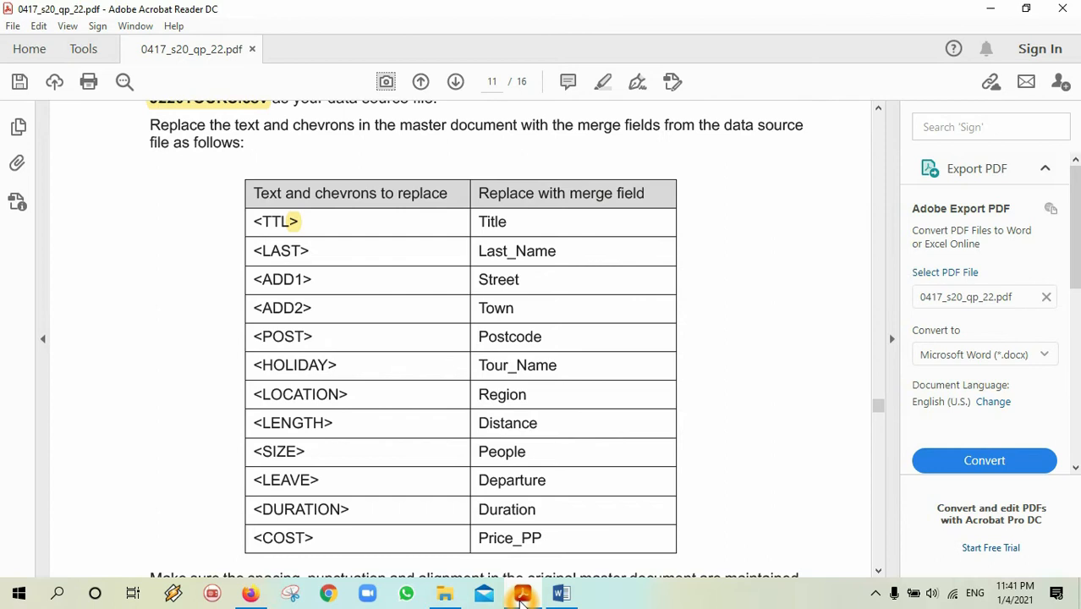
click(520, 598)
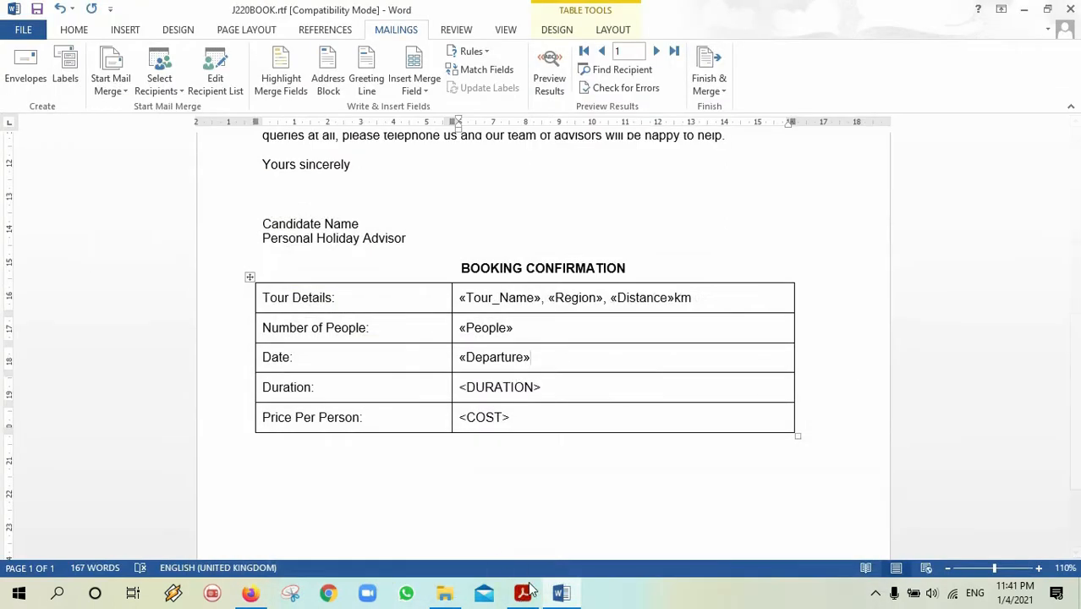
click(524, 597)
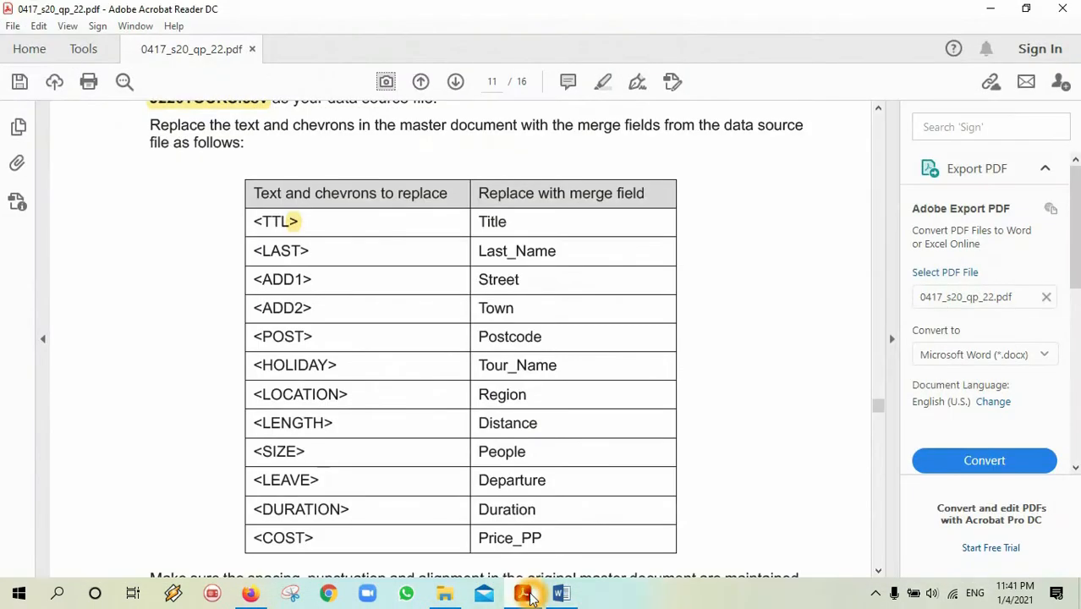
click(528, 597)
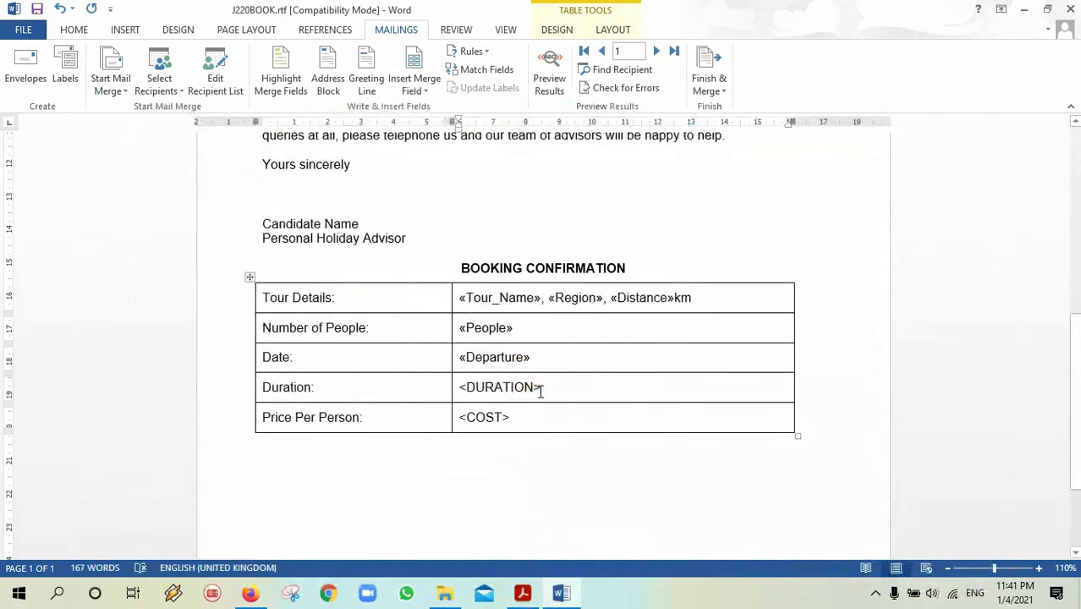
drag(541, 387, 459, 387)
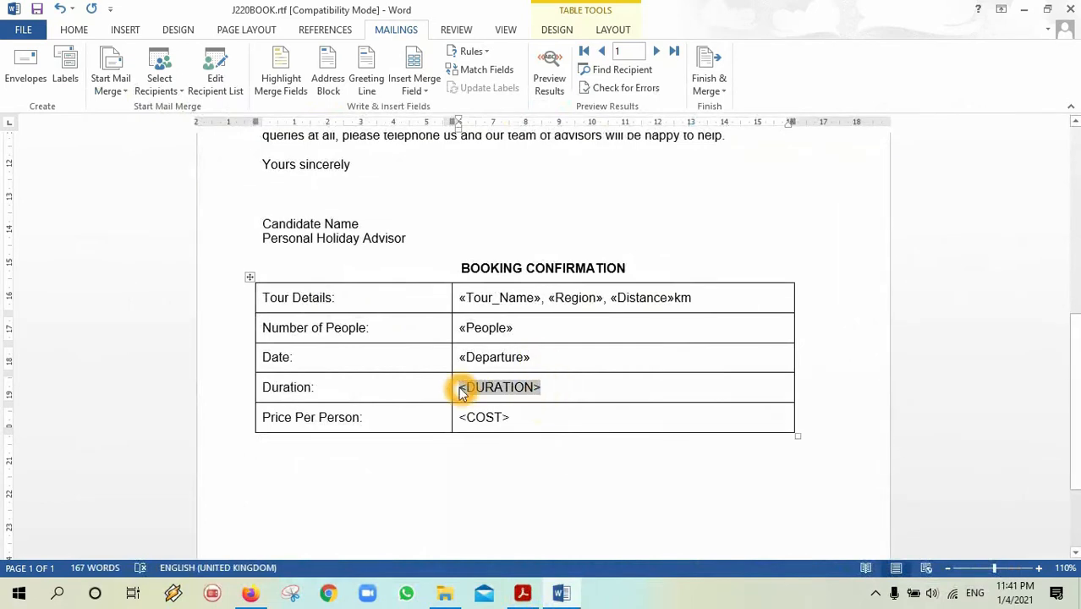
click(419, 91)
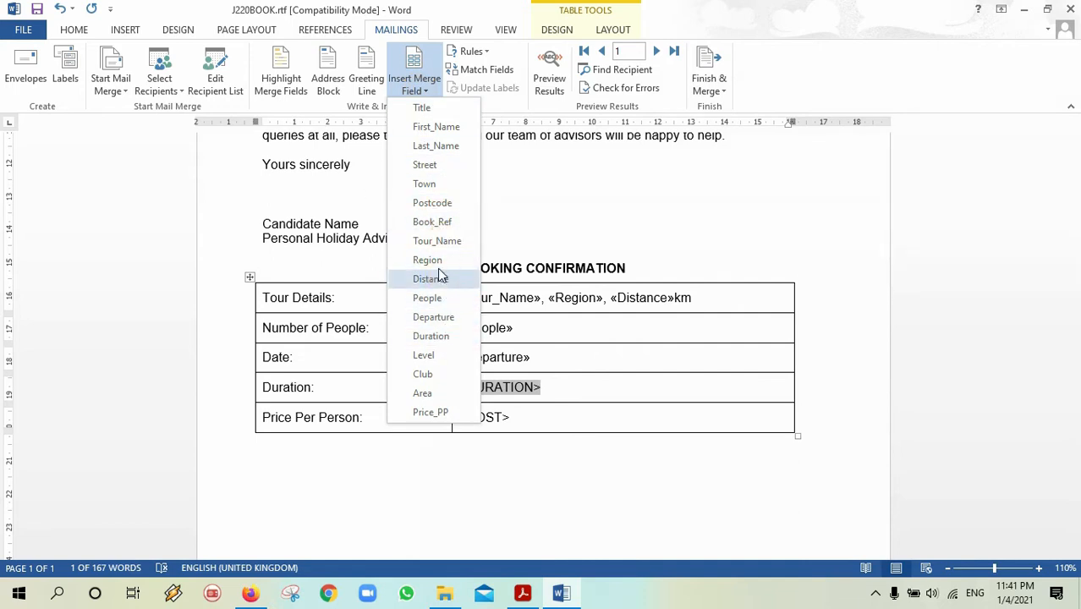
click(435, 335)
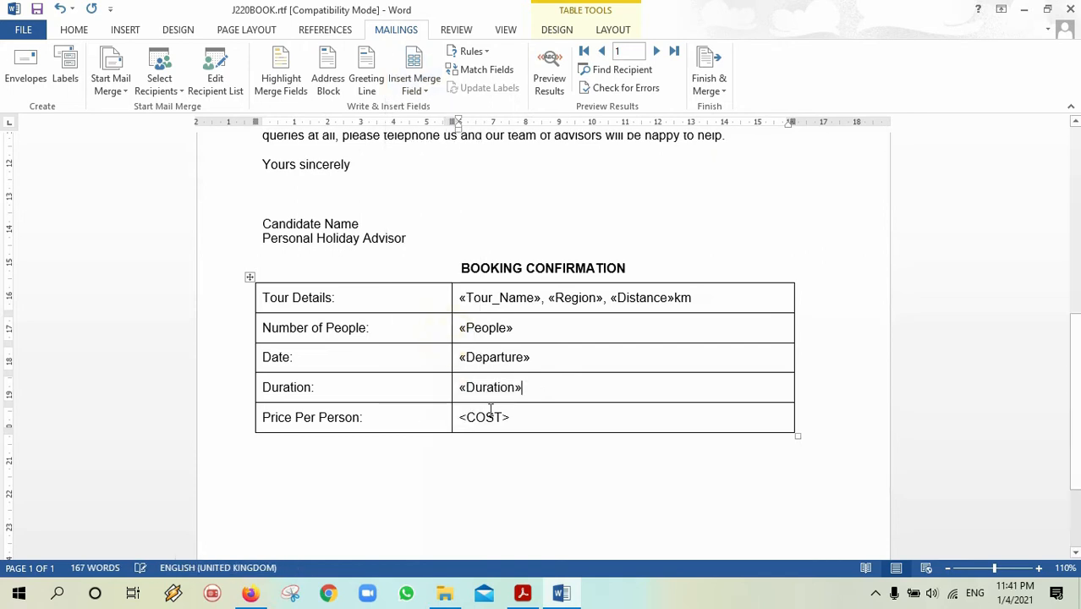
drag(511, 417, 454, 416)
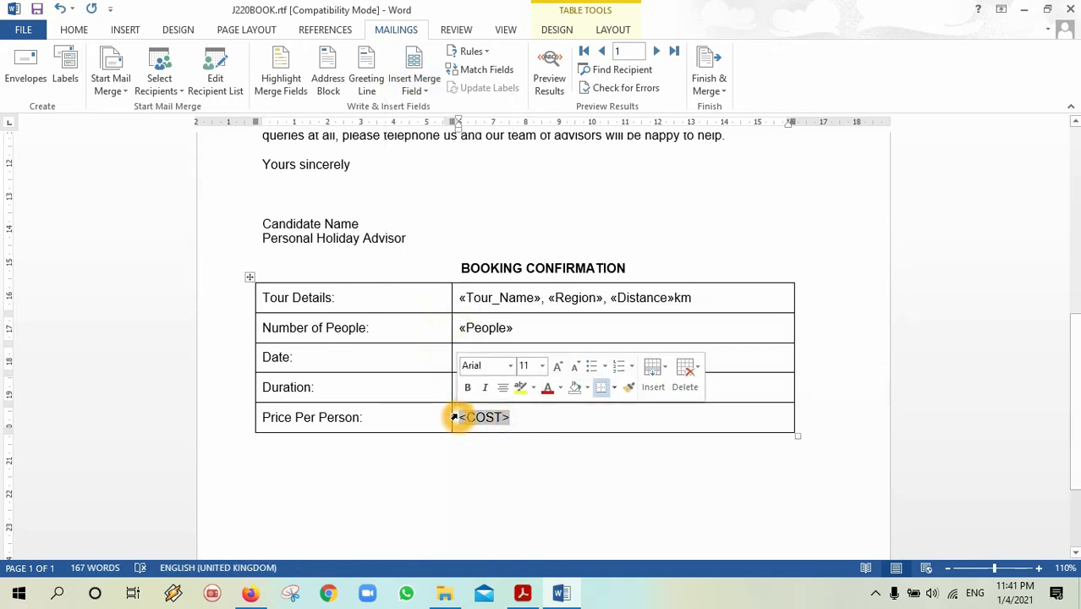
click(414, 89)
click(446, 413)
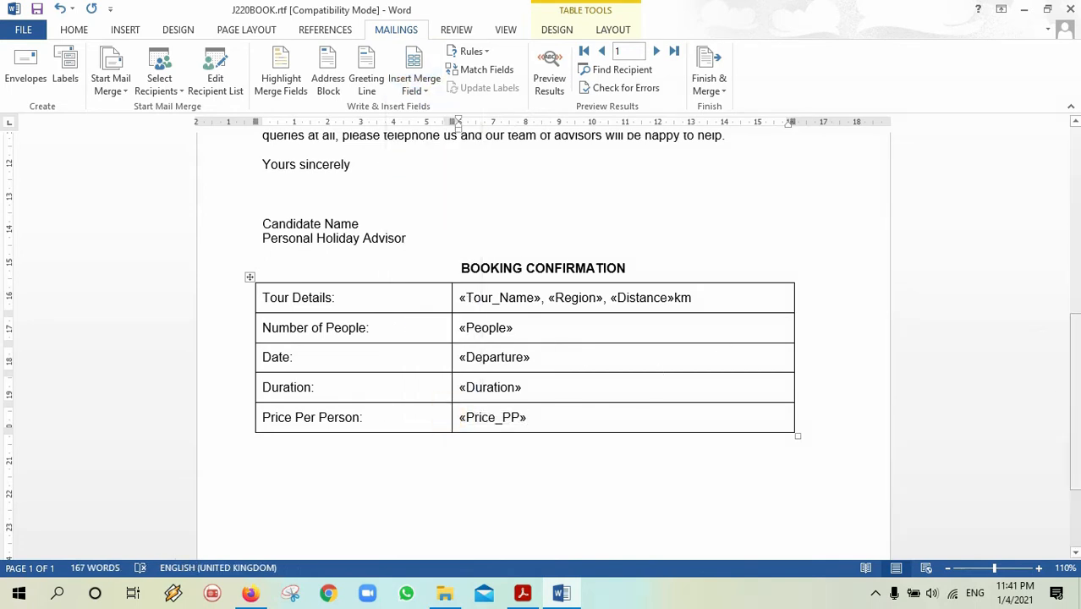
Scroll back up and check the address merge fields such as «Last_Name».
drag(1076, 400, 1076, 458)
drag(1077, 519, 1062, 204)
click(384, 370)
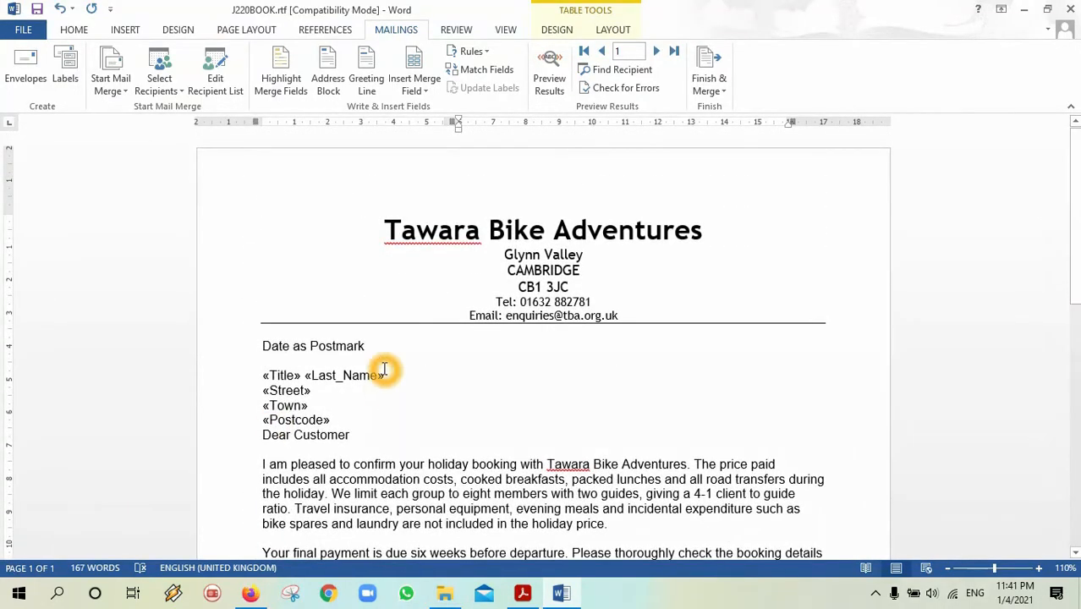
double_click(380, 370)
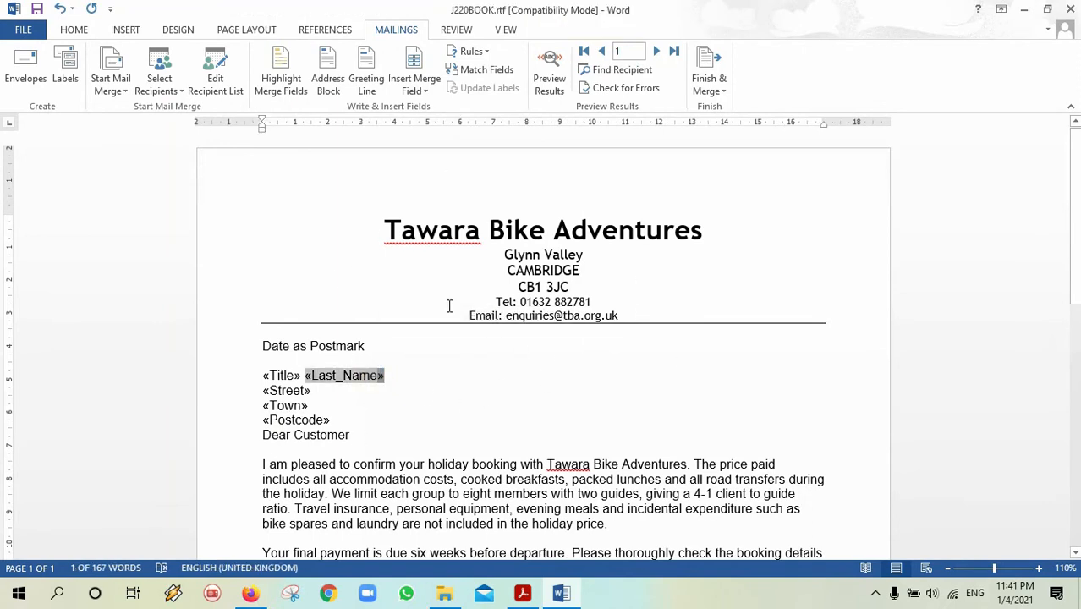
click(542, 357)
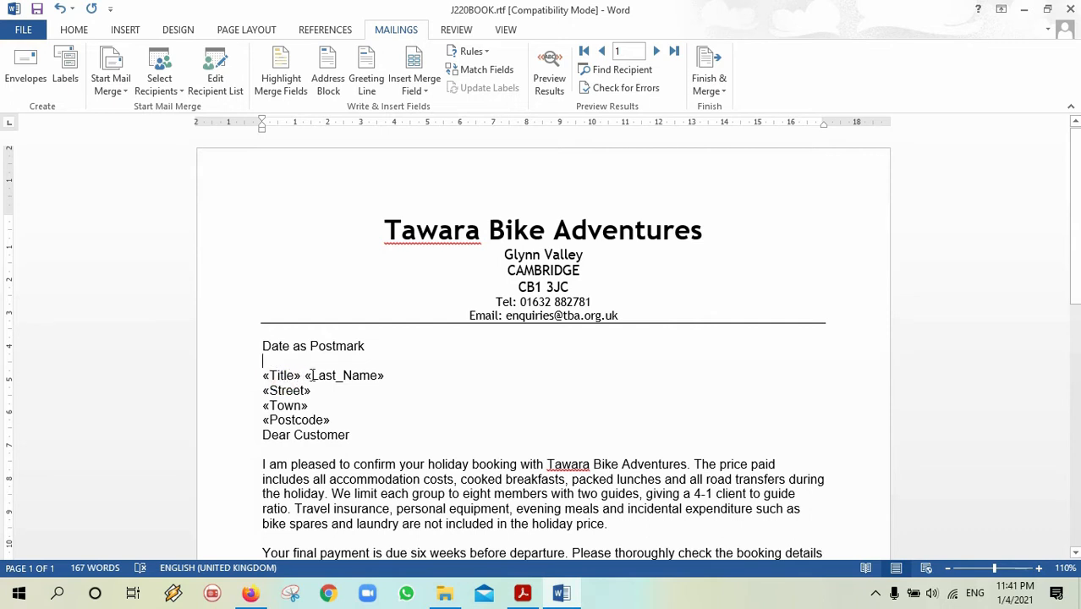
click(291, 387)
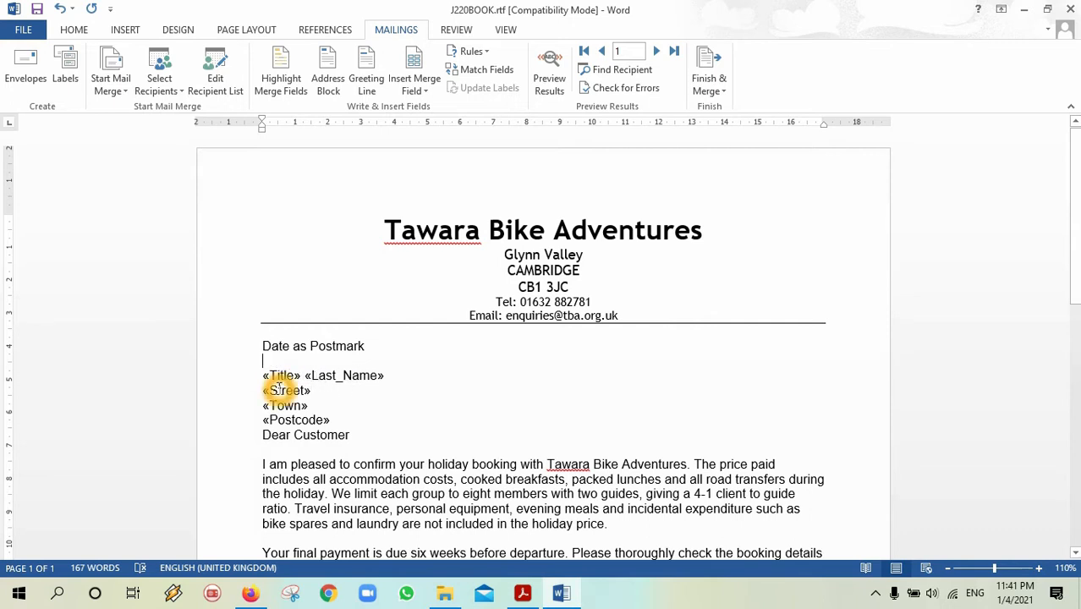
click(297, 405)
click(347, 396)
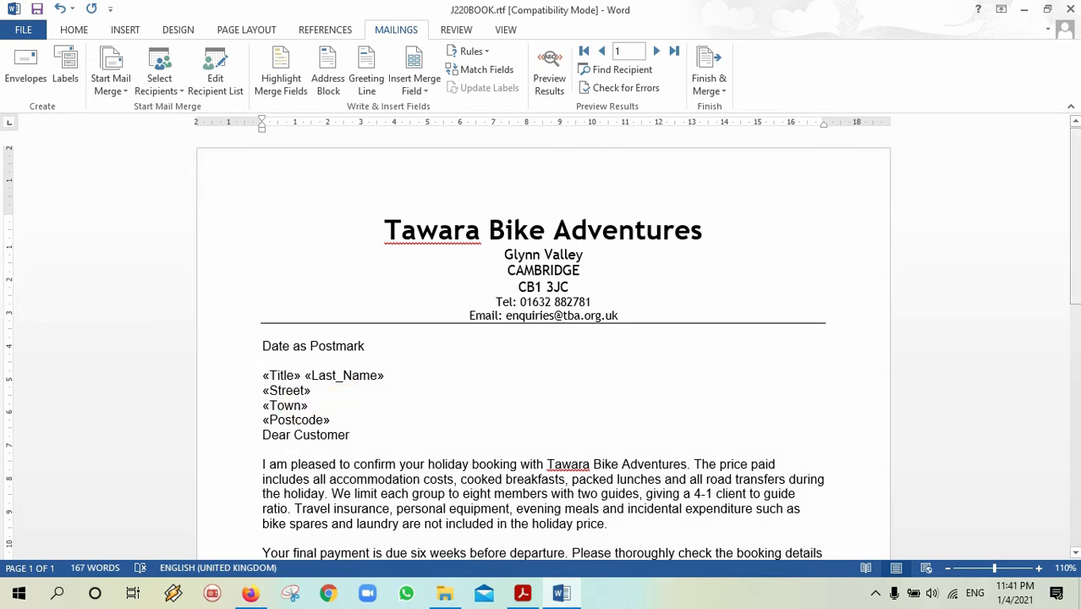
scroll(1074, 237, down, 2)
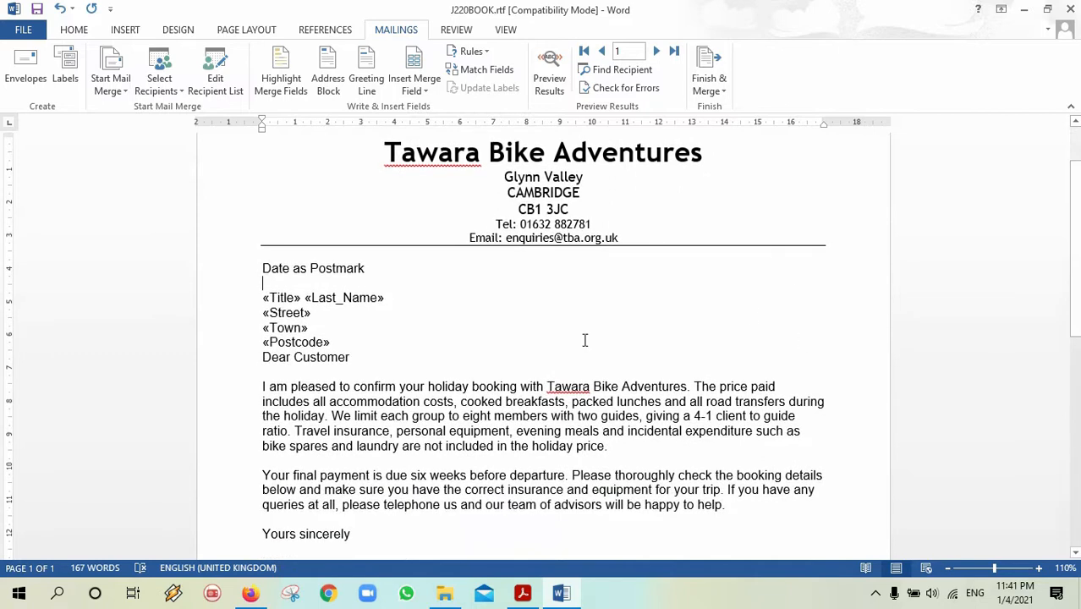
click(617, 348)
mouse_move(1068, 273)
mouse_down()
mouse_move(1076, 449)
mouse_move(1075, 274)
mouse_up()
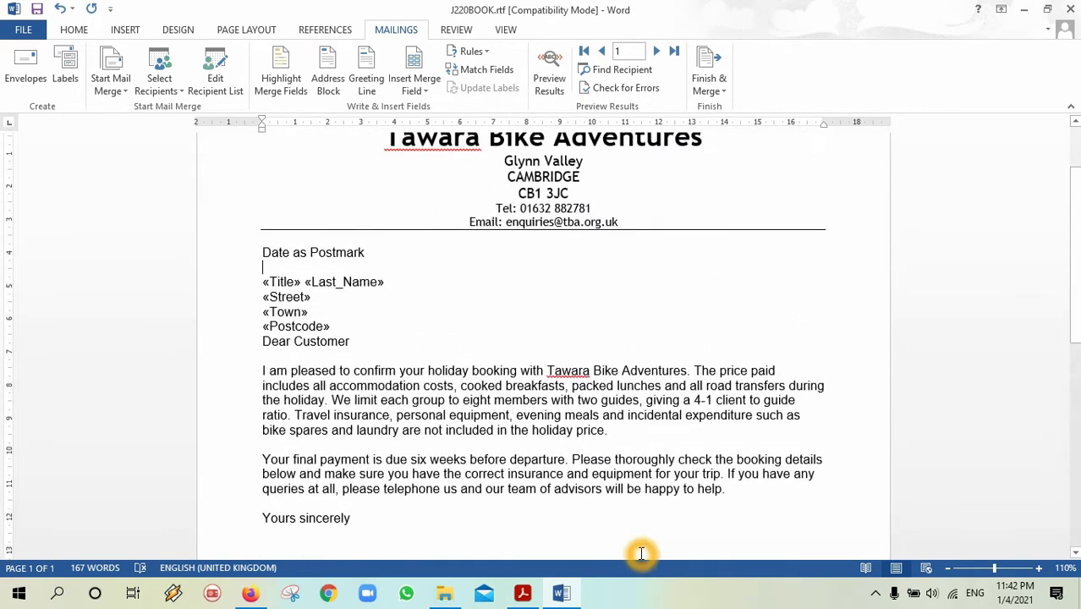
click(524, 595)
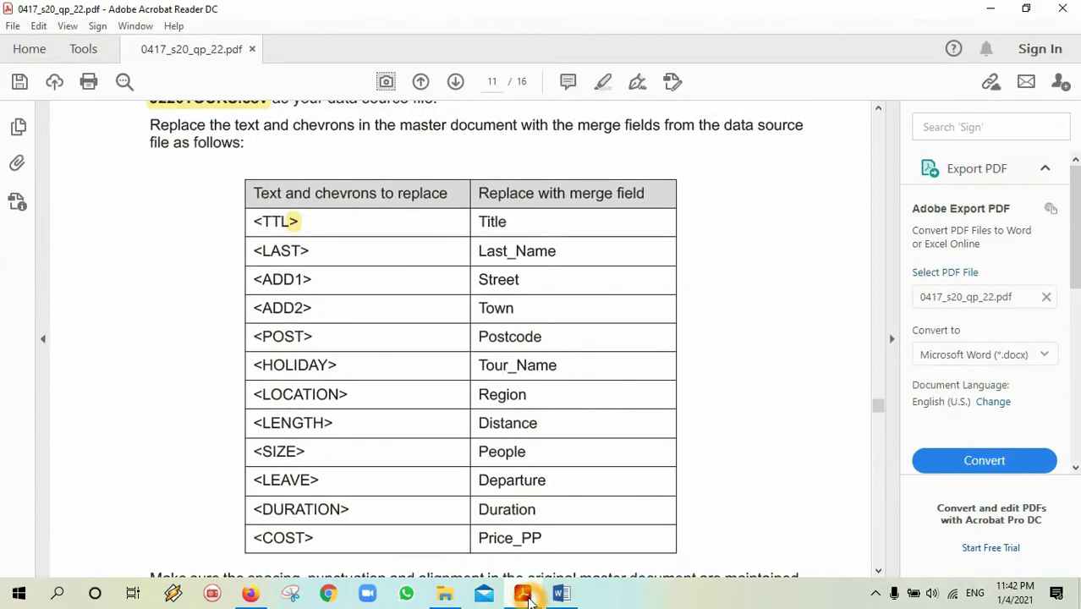
drag(878, 410, 876, 415)
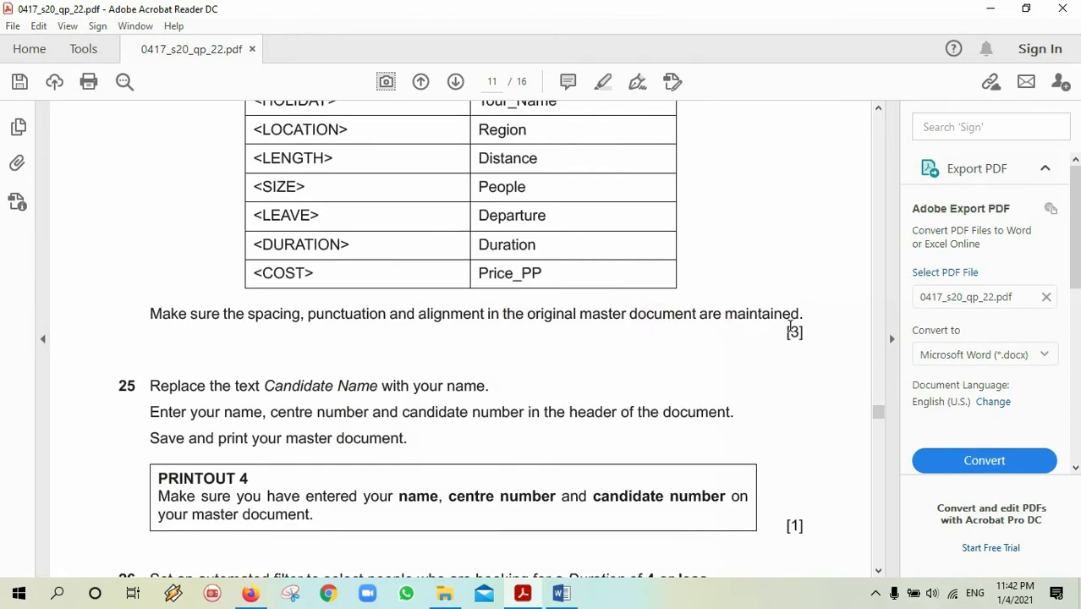
drag(876, 413, 876, 418)
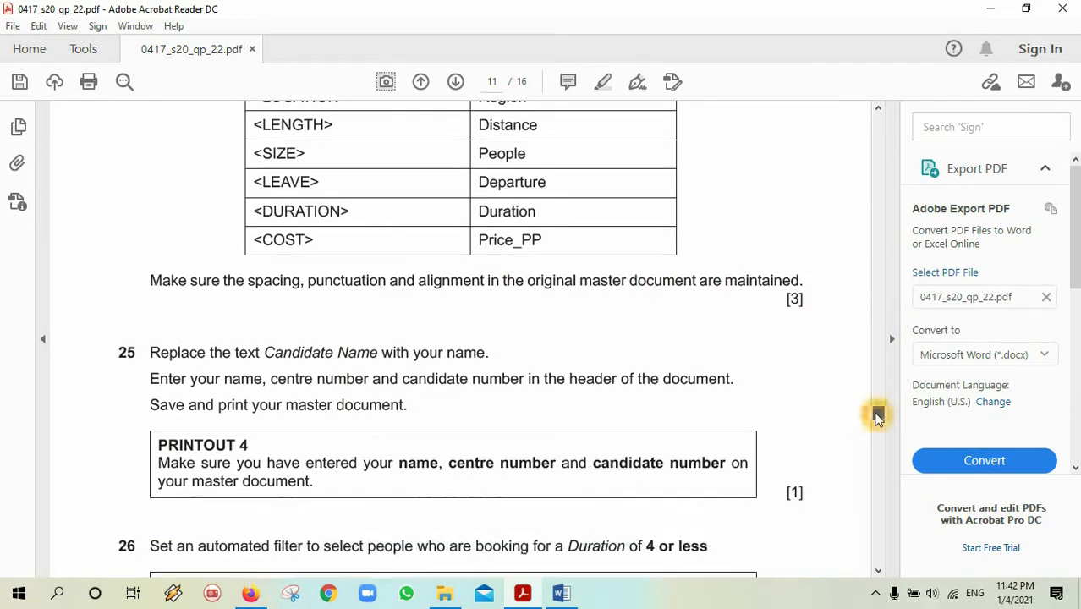
scroll(877, 418, down, 3)
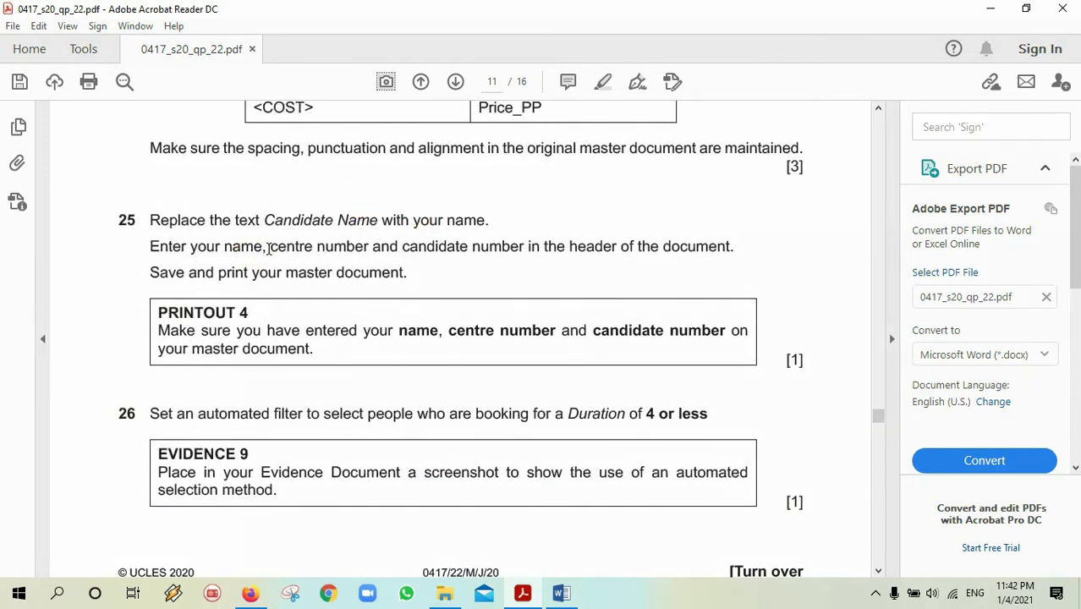
click(372, 252)
click(522, 251)
click(686, 261)
click(668, 355)
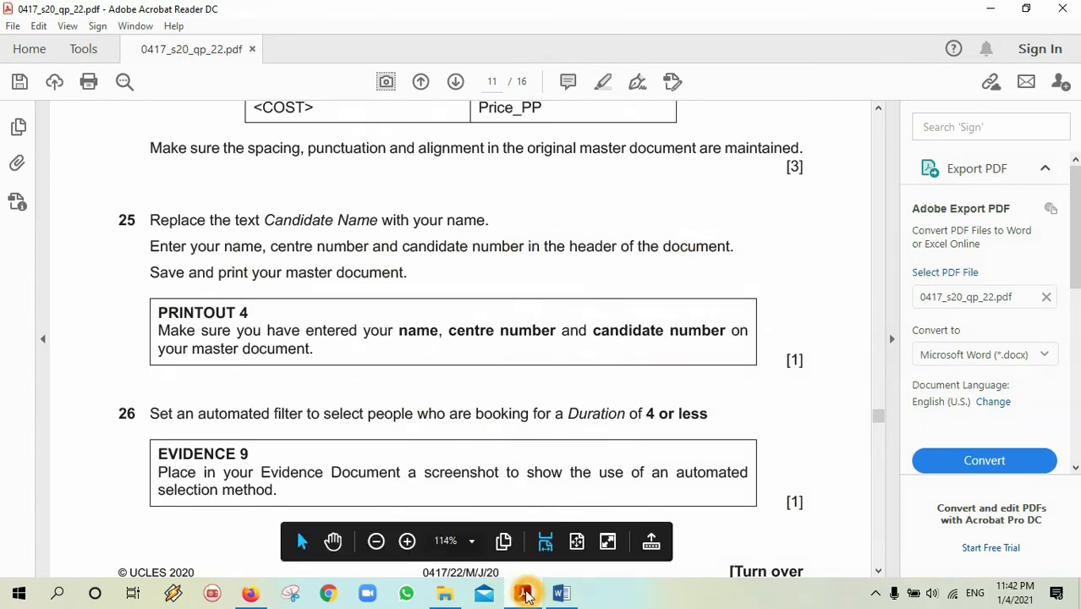
click(558, 595)
Delete the Candidate Name placeholder above Personal Holiday Advisor to make way for the candidate's name.
click(530, 405)
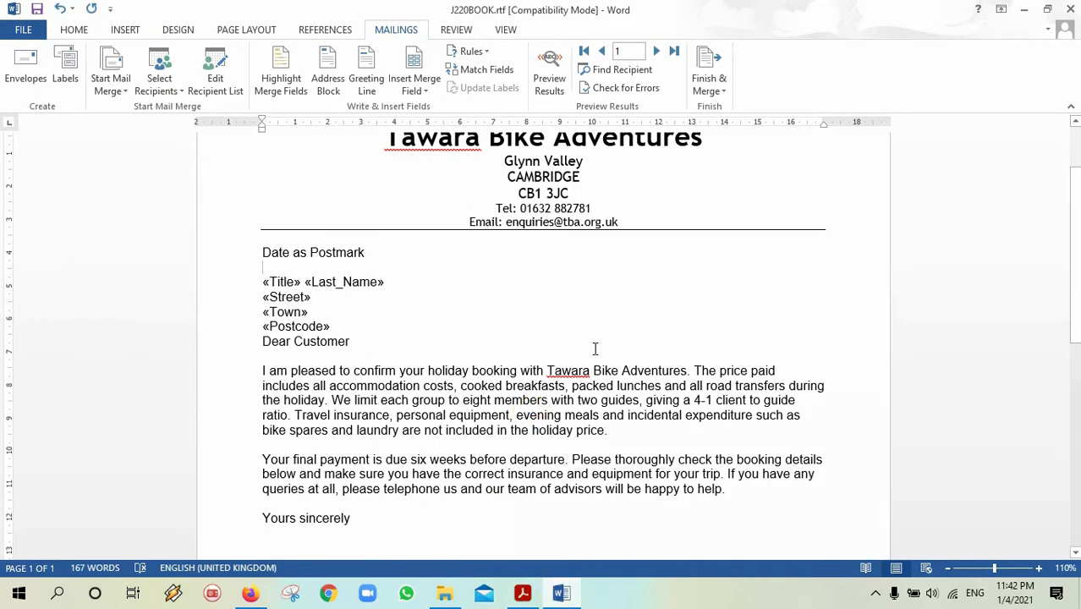
click(1074, 361)
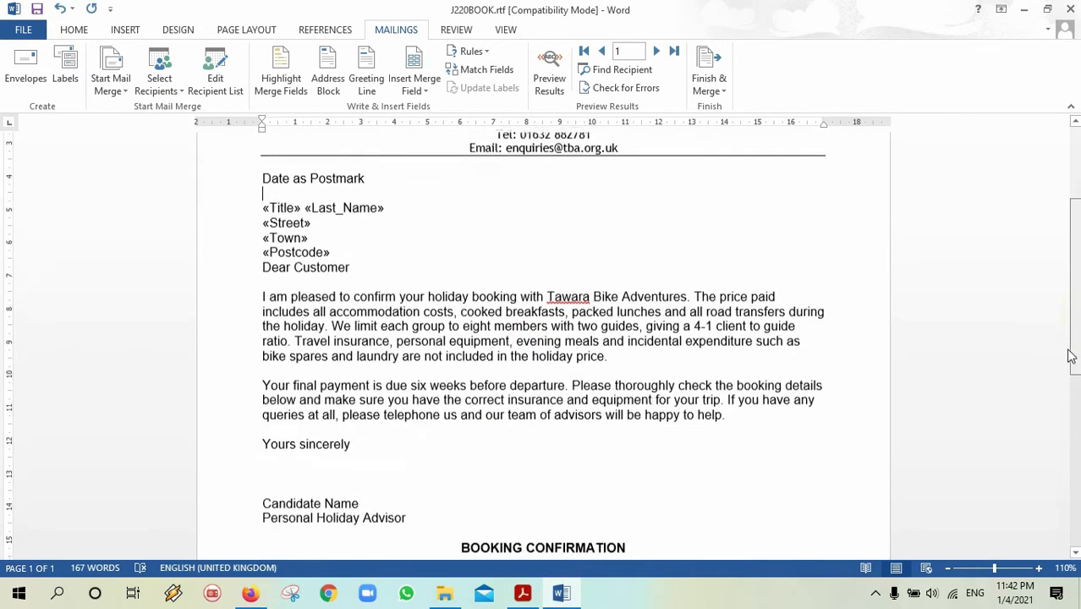
drag(368, 411, 284, 407)
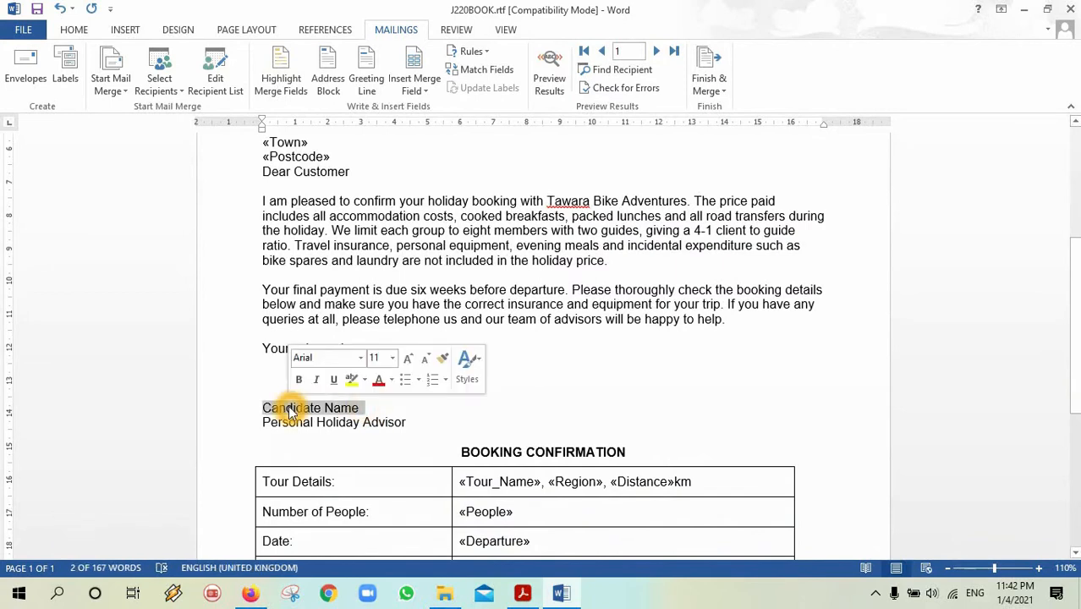
key(Delete)
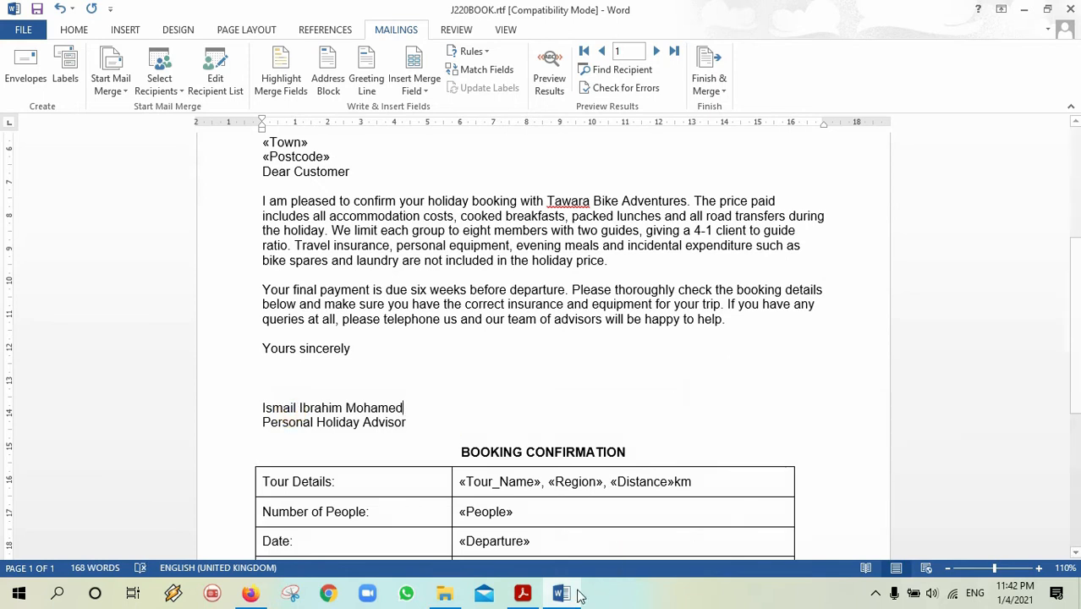
click(528, 597)
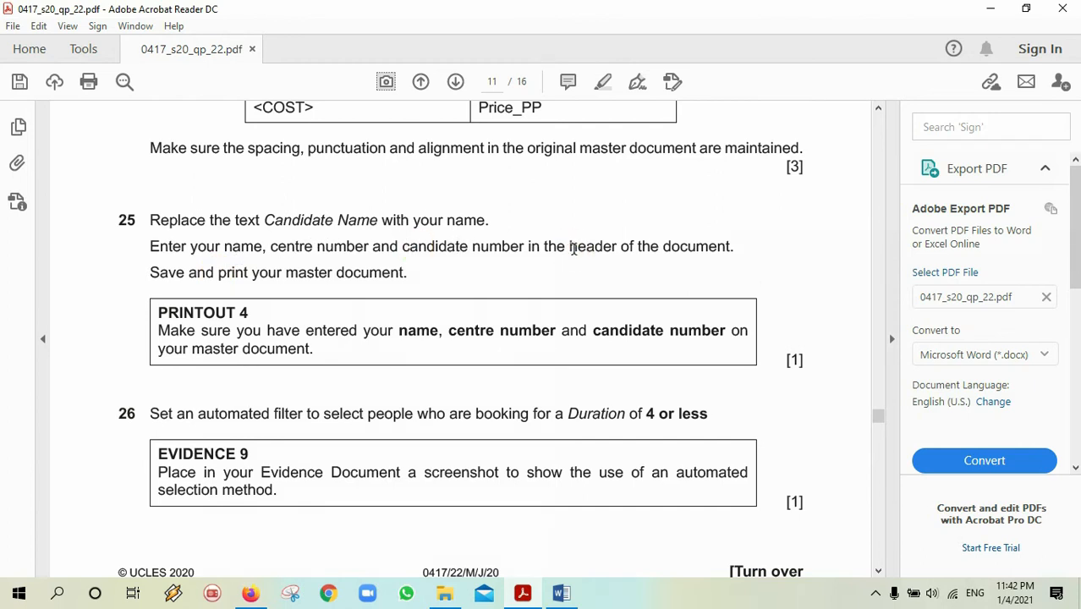
click(416, 294)
click(614, 296)
click(779, 302)
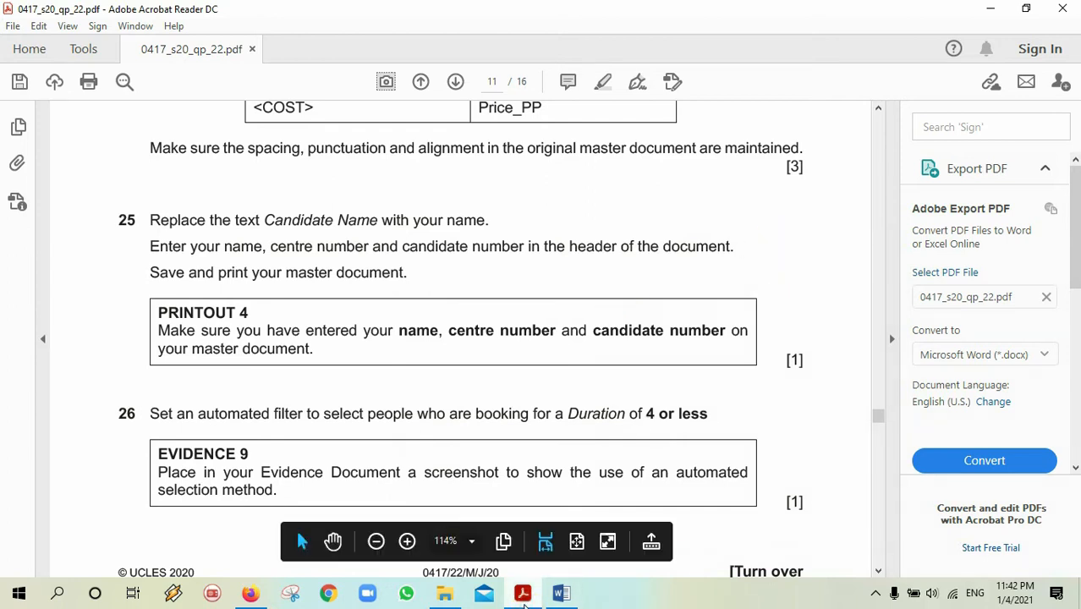
click(561, 594)
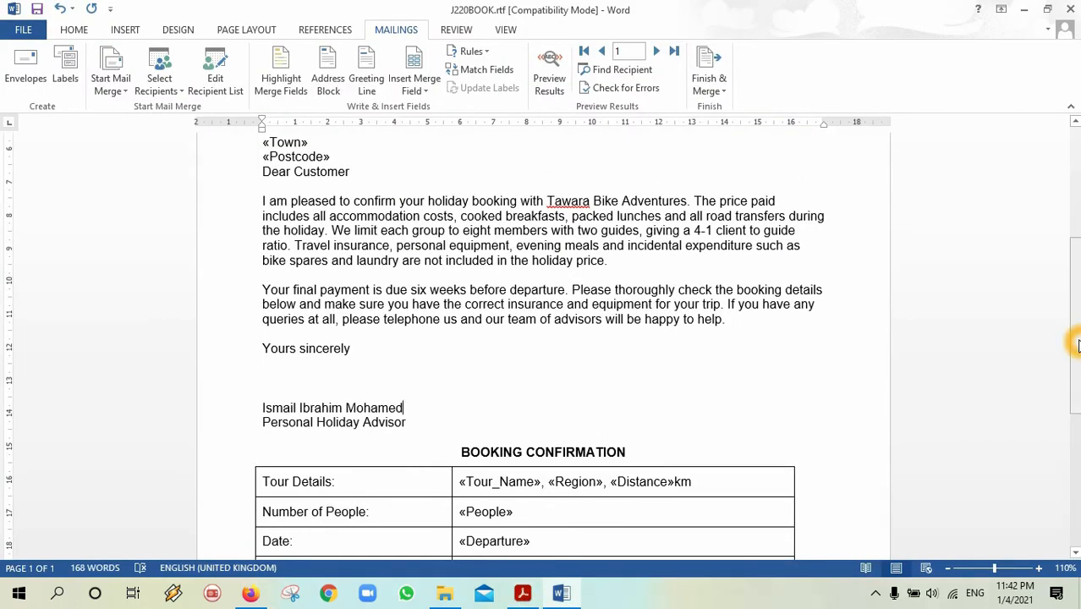
scroll(1064, 236, up, 6)
Enter the candidate's name, centre number and candidate number, tab-separated, in the letter header, then close it.
click(535, 229)
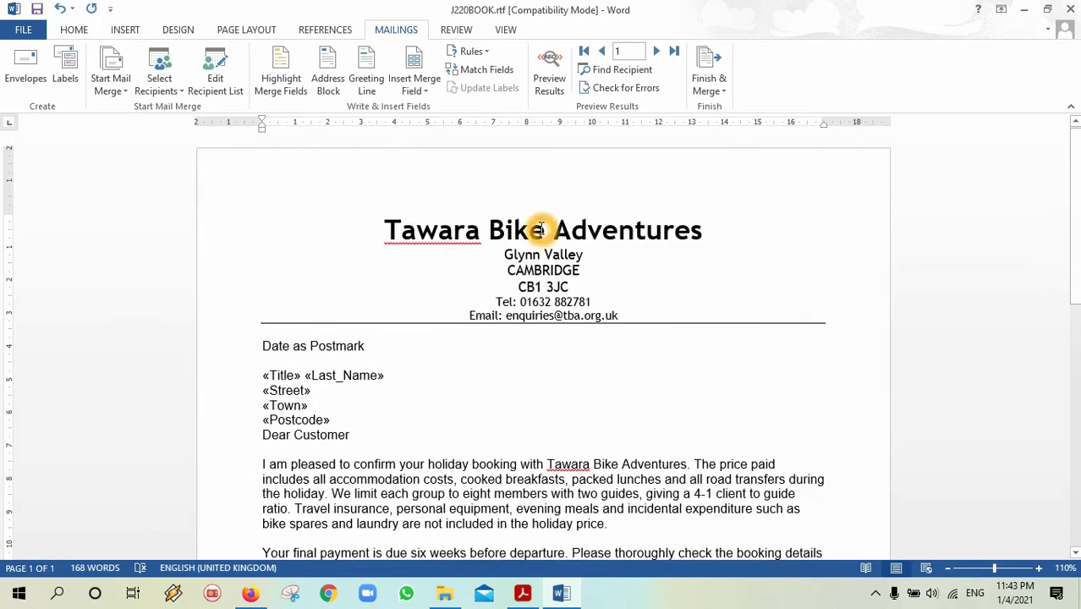
double_click(401, 161)
click(277, 182)
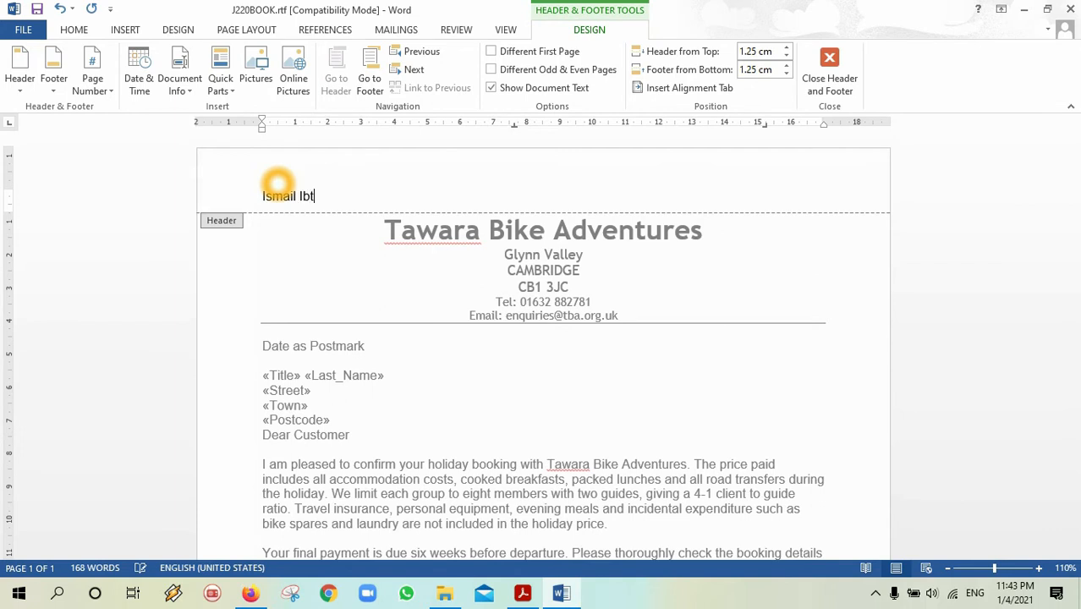
key(Return)
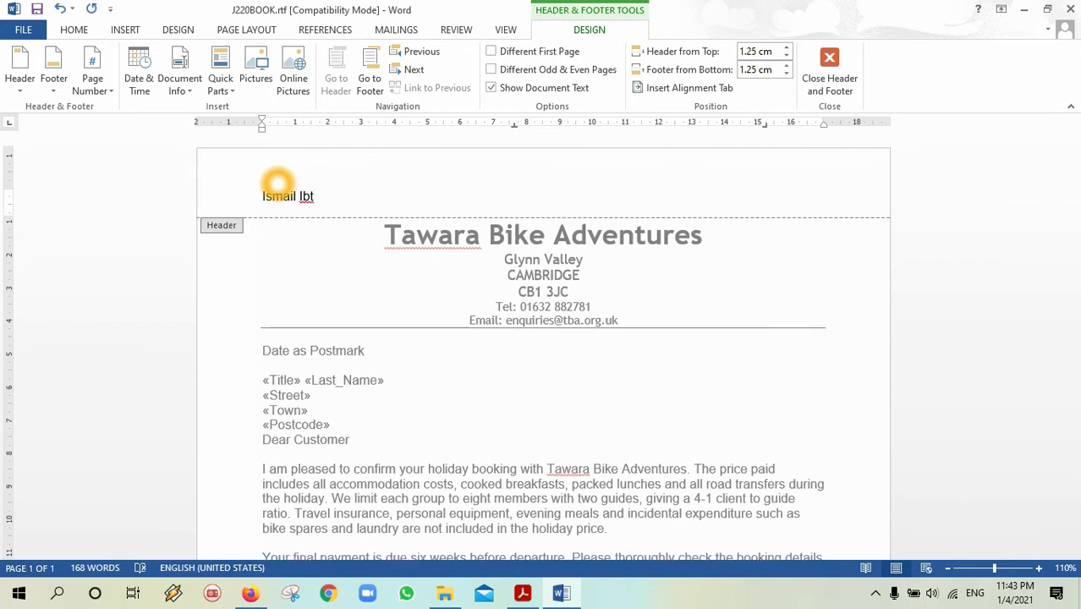
key(BackSpace)
key(BackSpace)
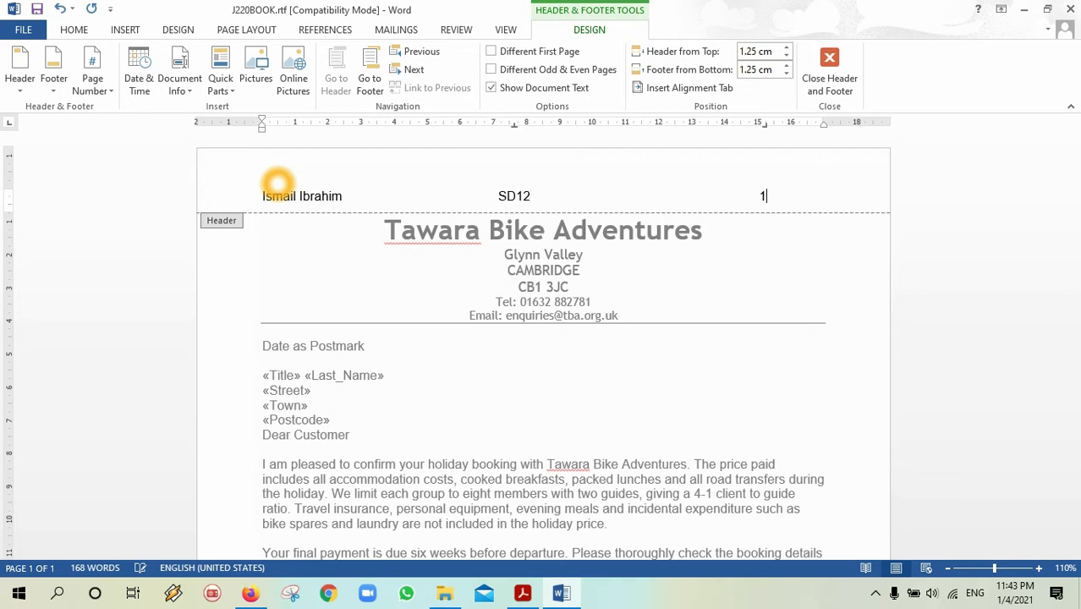
double_click(371, 290)
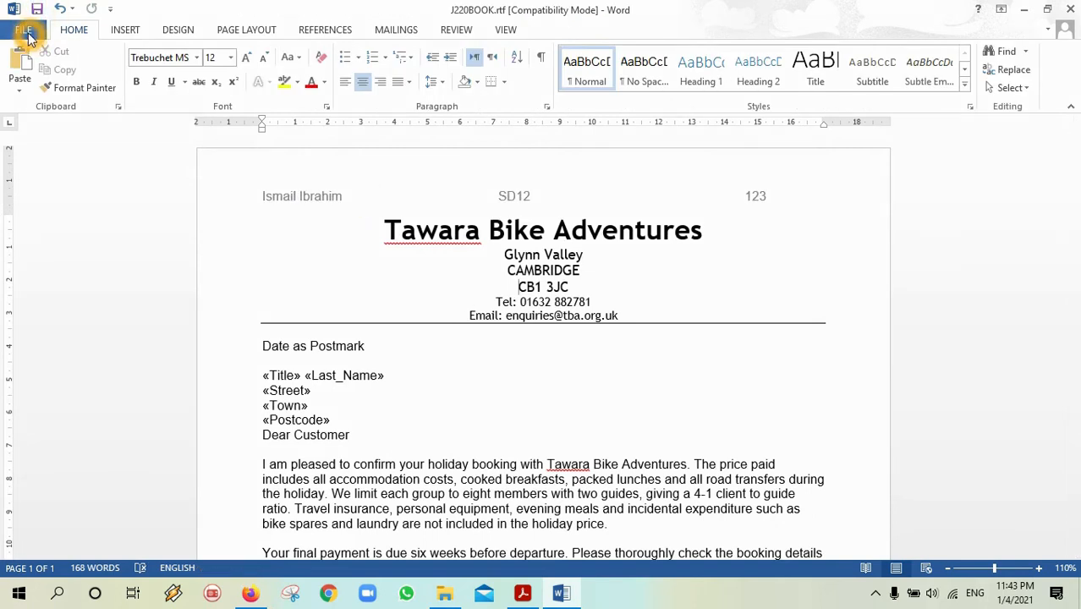
Print the master letter using the Microsoft Print to PDF printer.
click(25, 32)
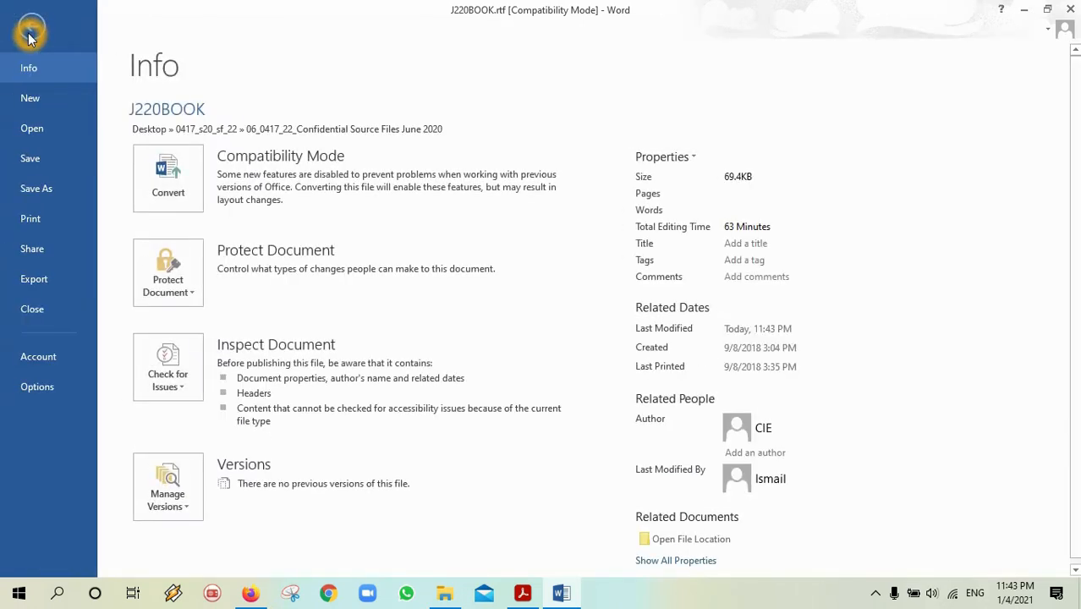
click(44, 218)
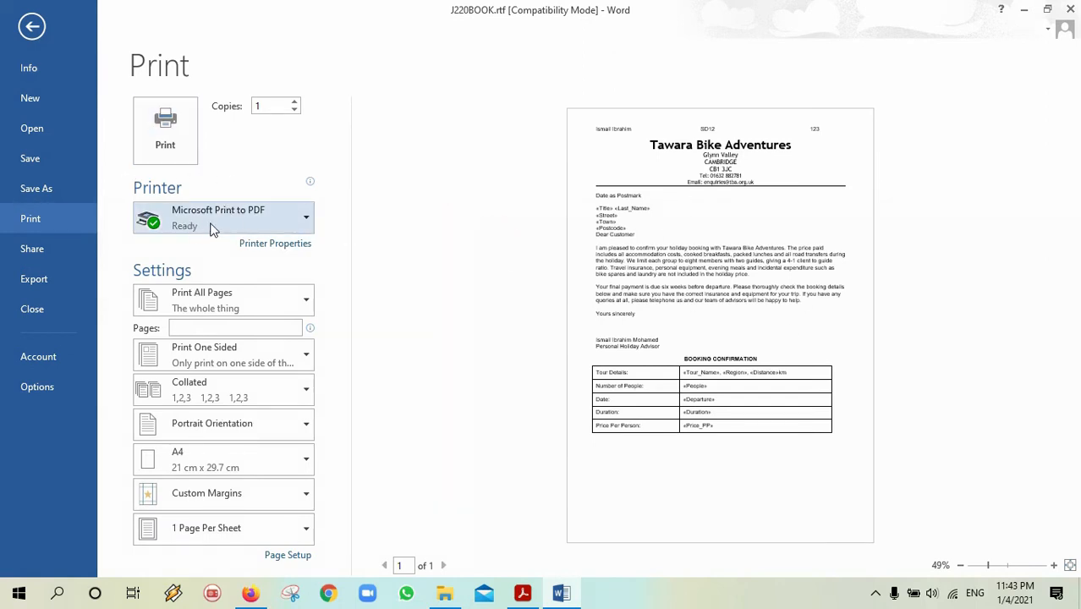
click(175, 150)
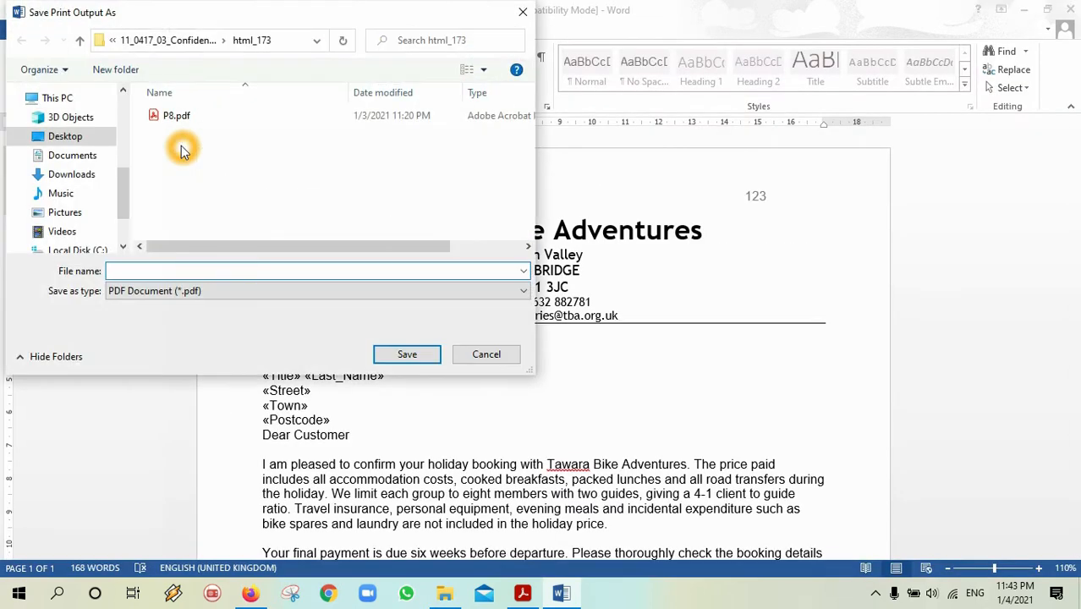
click(637, 341)
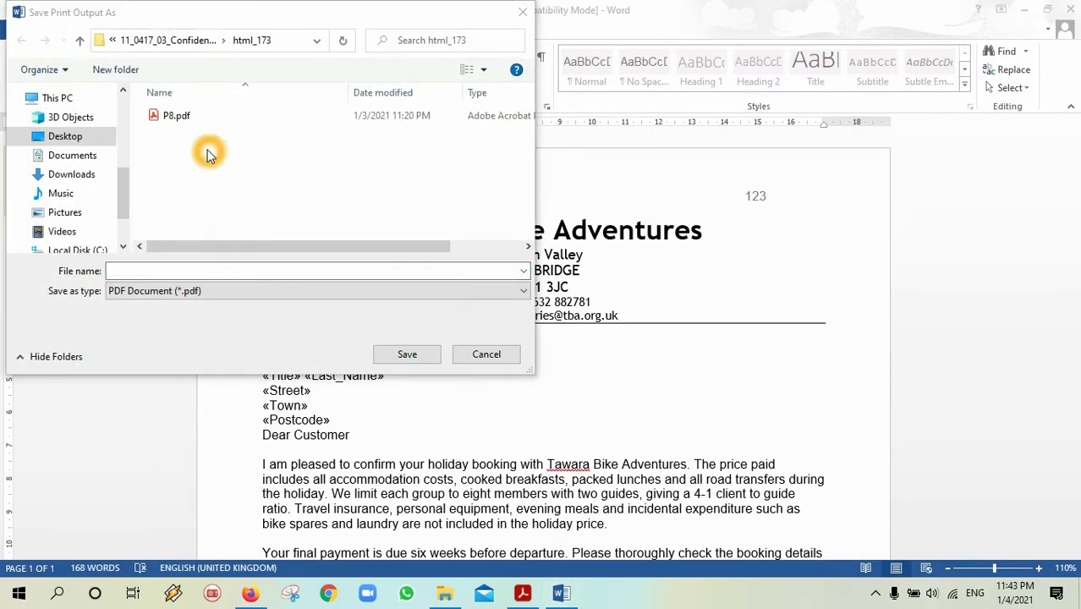
Save the print output as p4 in 0417_s20_sf_22's confidential source files folder.
click(82, 138)
drag(524, 163, 526, 183)
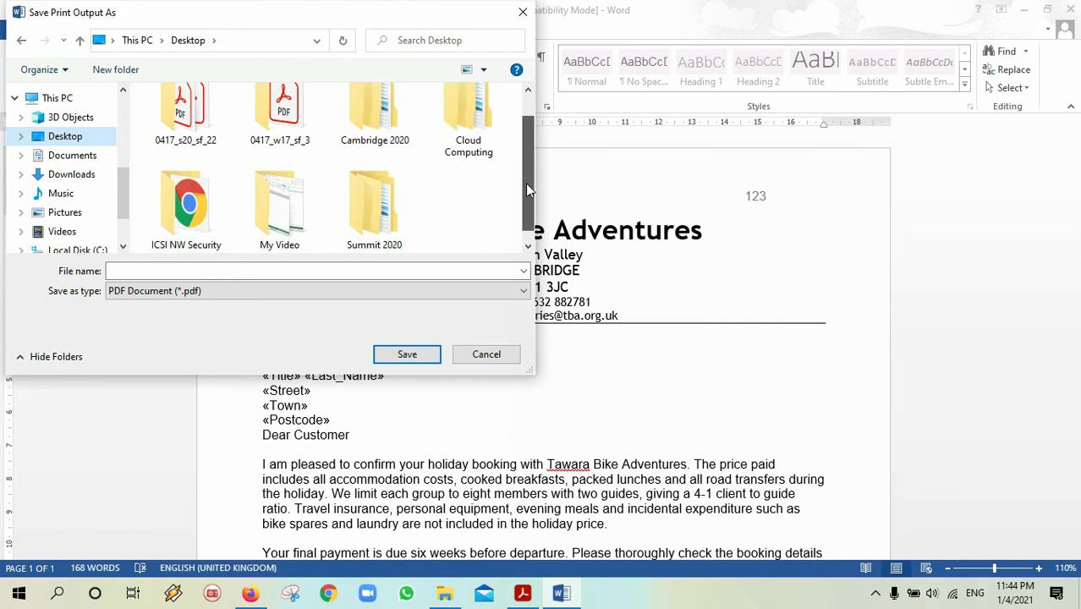
double_click(180, 98)
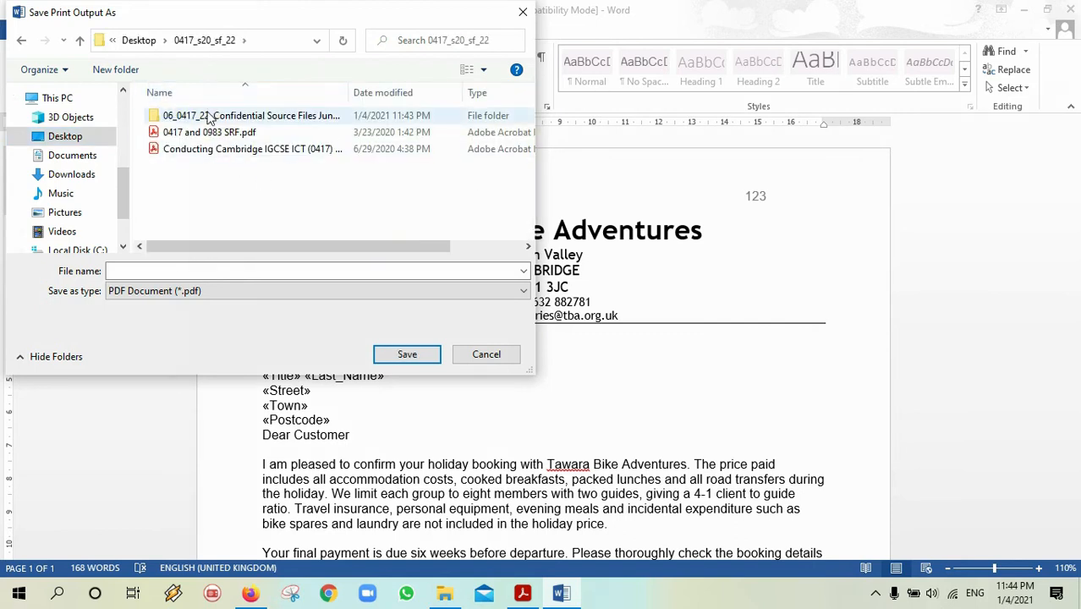
double_click(208, 117)
click(178, 271)
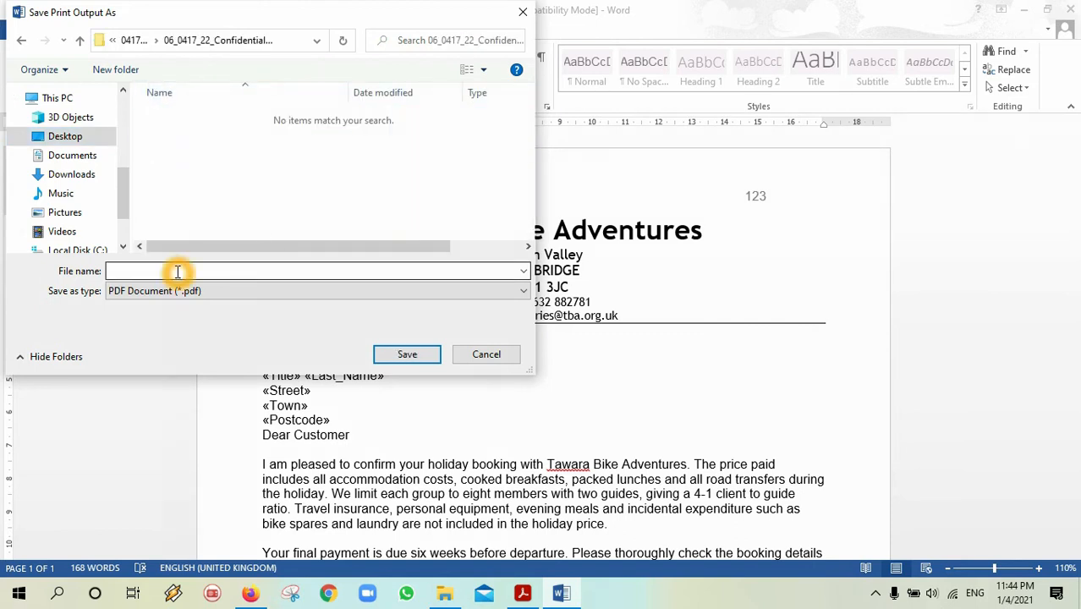
click(517, 602)
click(516, 602)
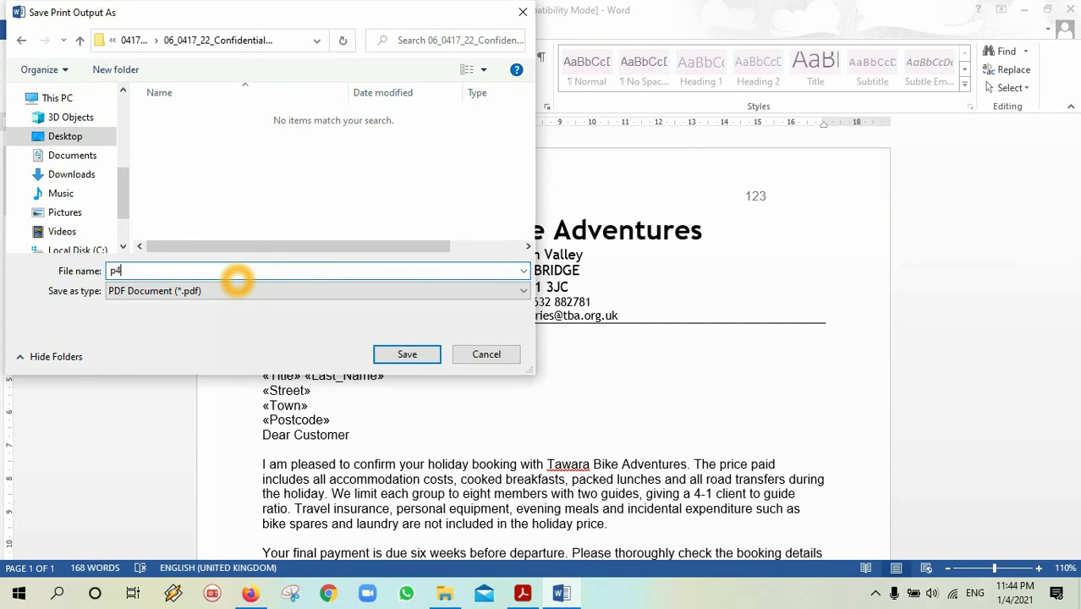
click(424, 352)
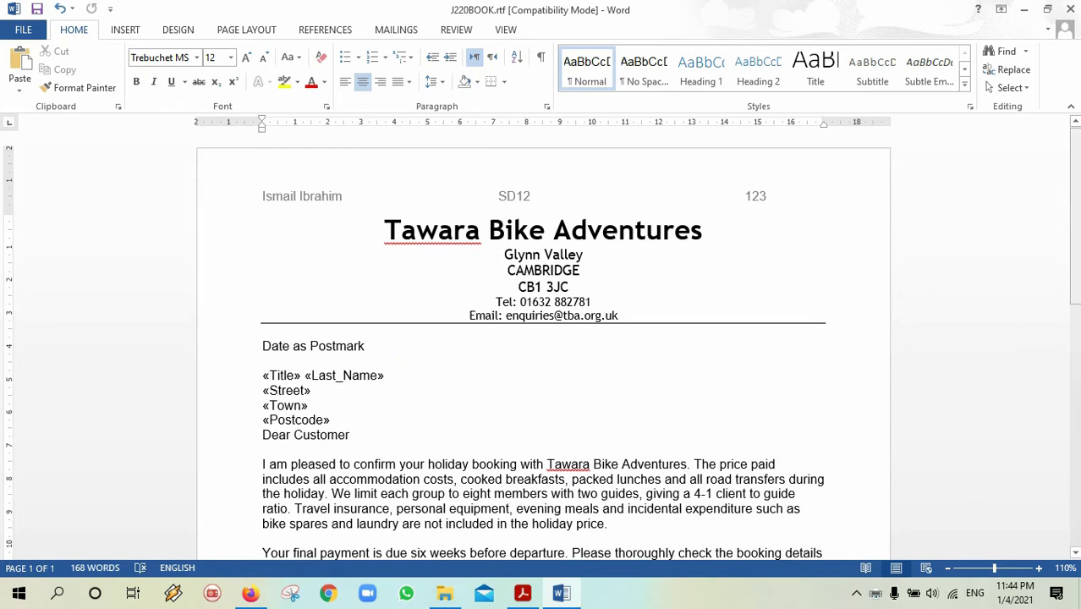
scroll(1058, 508, down, 12)
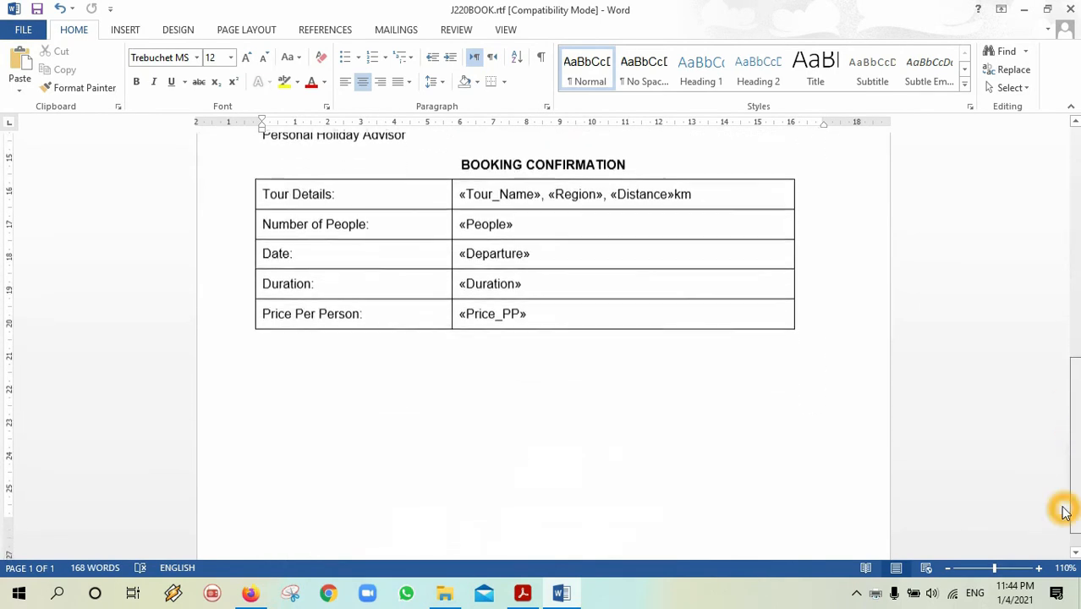
scroll(1066, 473, up, 5)
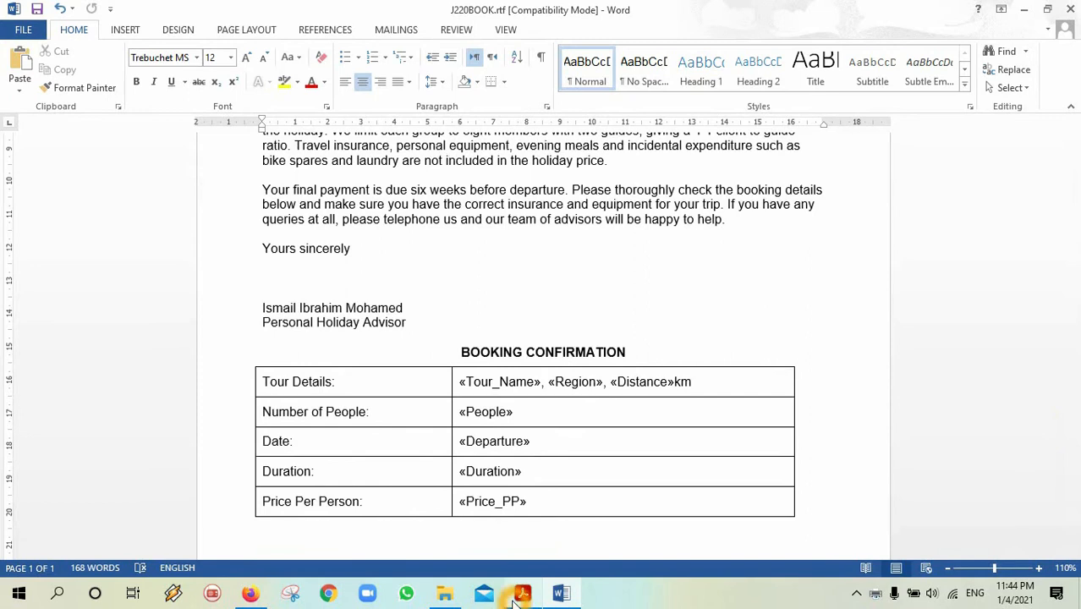
click(519, 595)
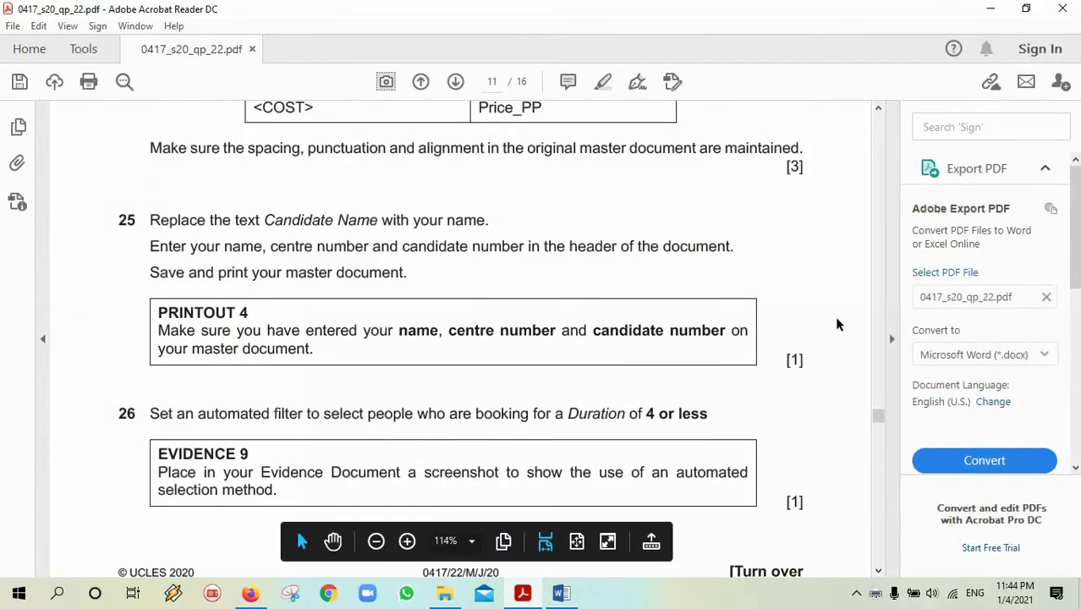
drag(876, 415, 854, 409)
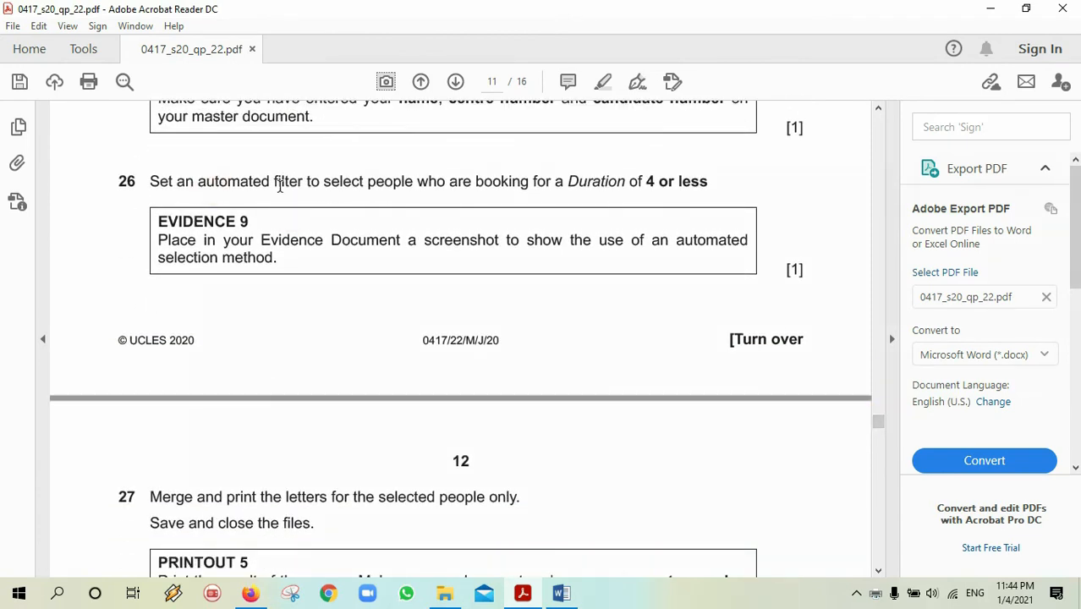
click(566, 181)
drag(622, 186, 688, 186)
drag(566, 181, 699, 193)
click(647, 184)
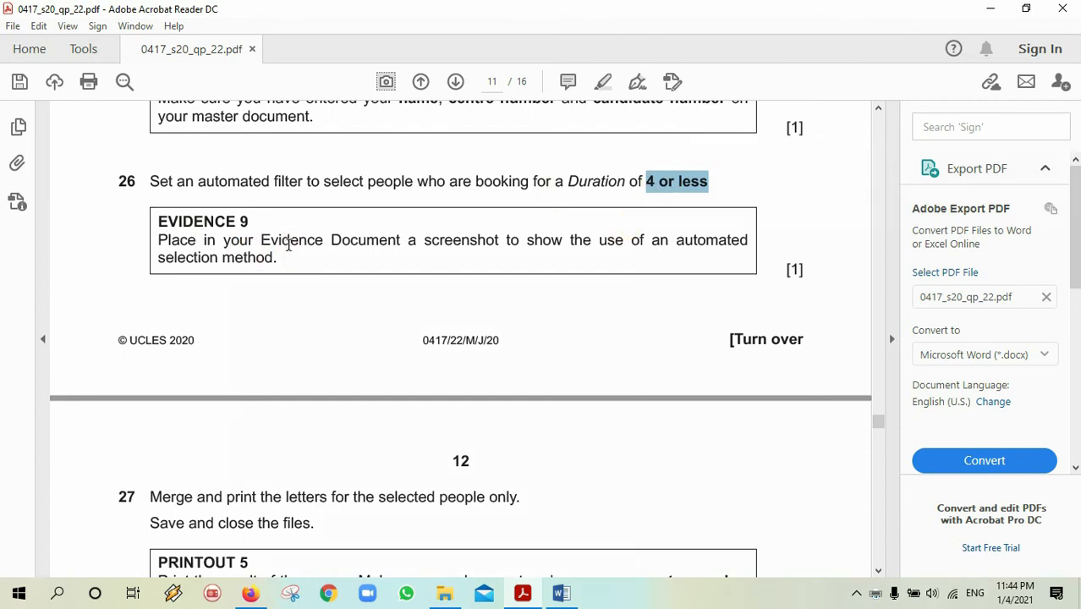
Open the J220BOOK letter's mail merge recipient list from Mailings.
click(559, 595)
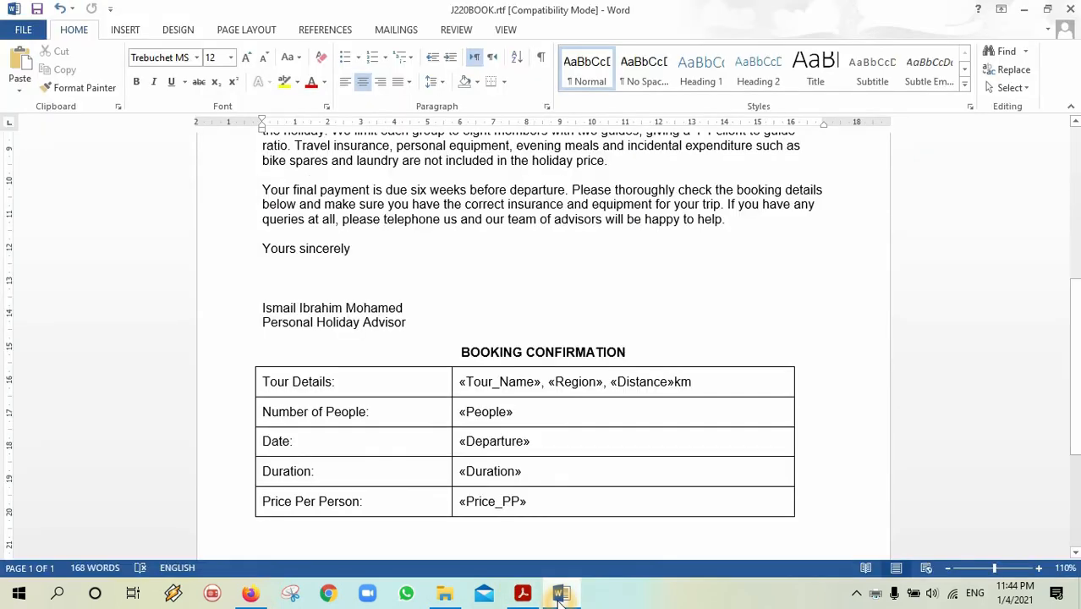
drag(1074, 372, 1057, 256)
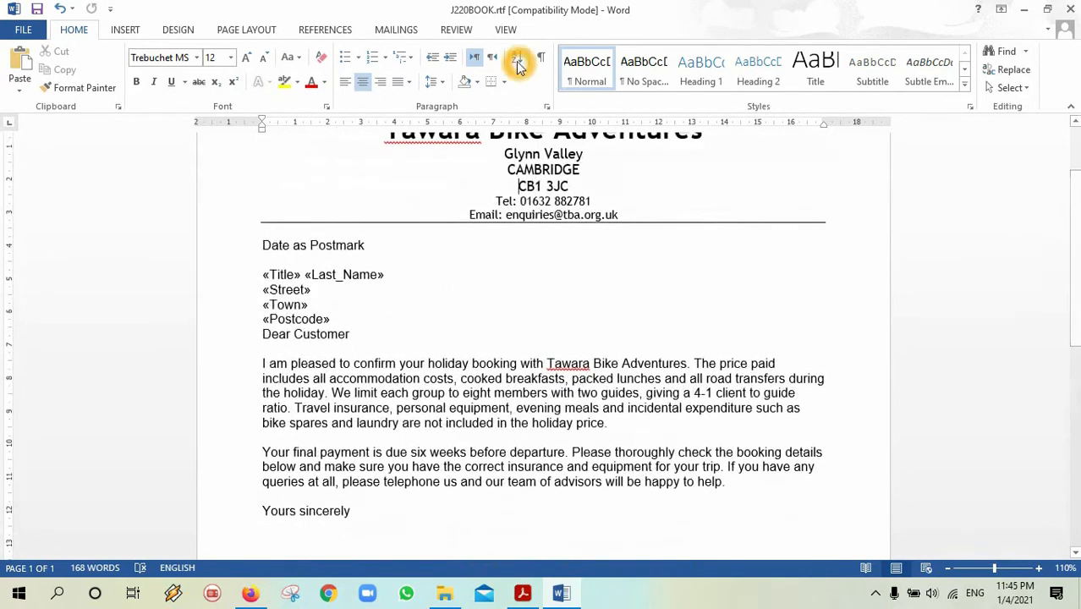
click(394, 29)
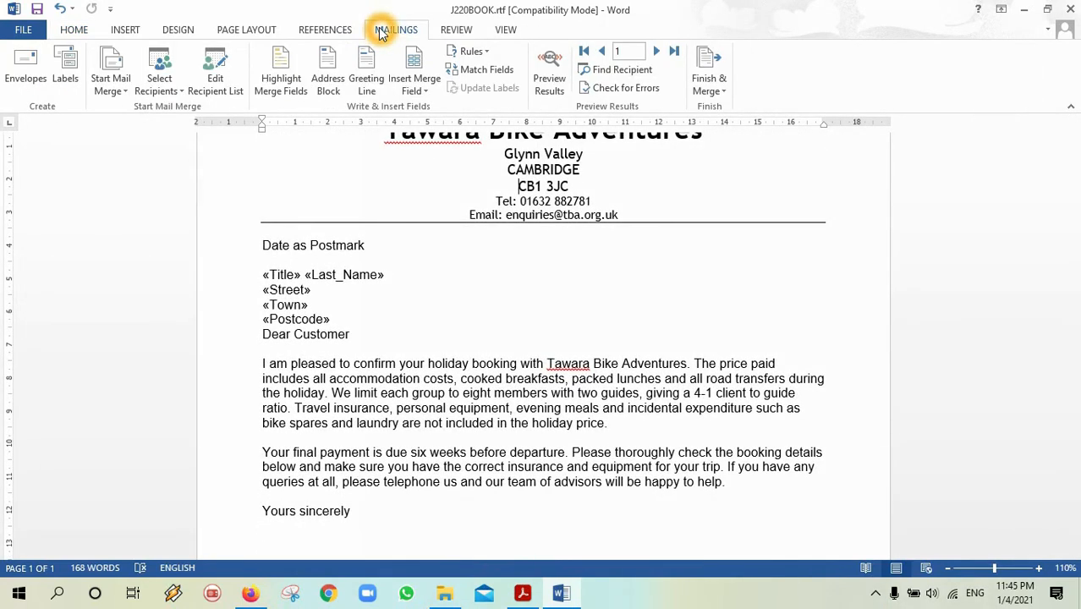
click(215, 76)
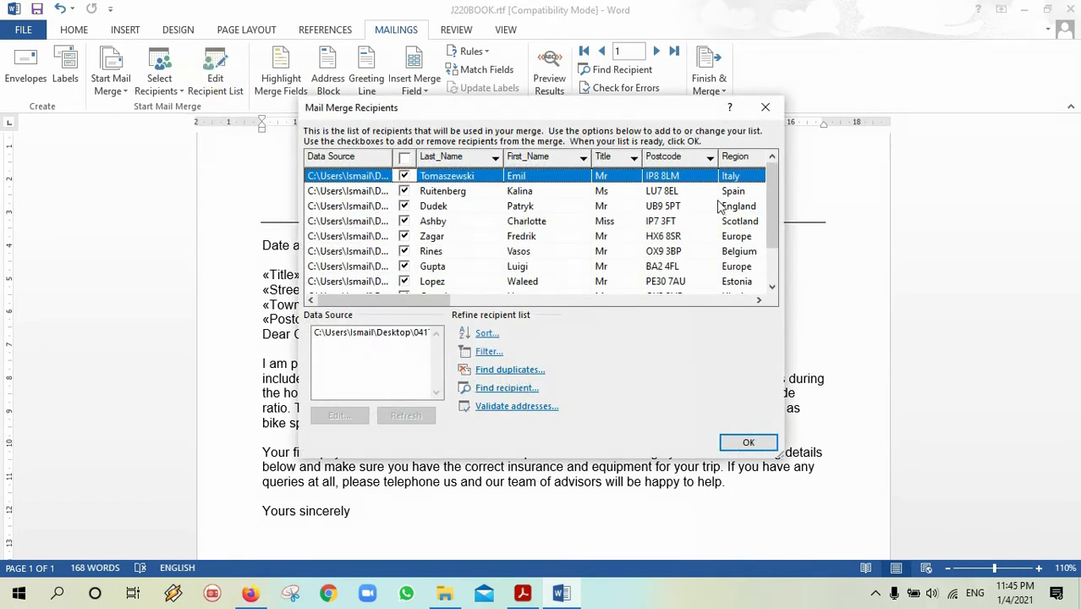
mouse_move(776, 207)
mouse_down()
mouse_move(773, 256)
mouse_move(766, 182)
mouse_move(770, 254)
mouse_move(770, 195)
mouse_up()
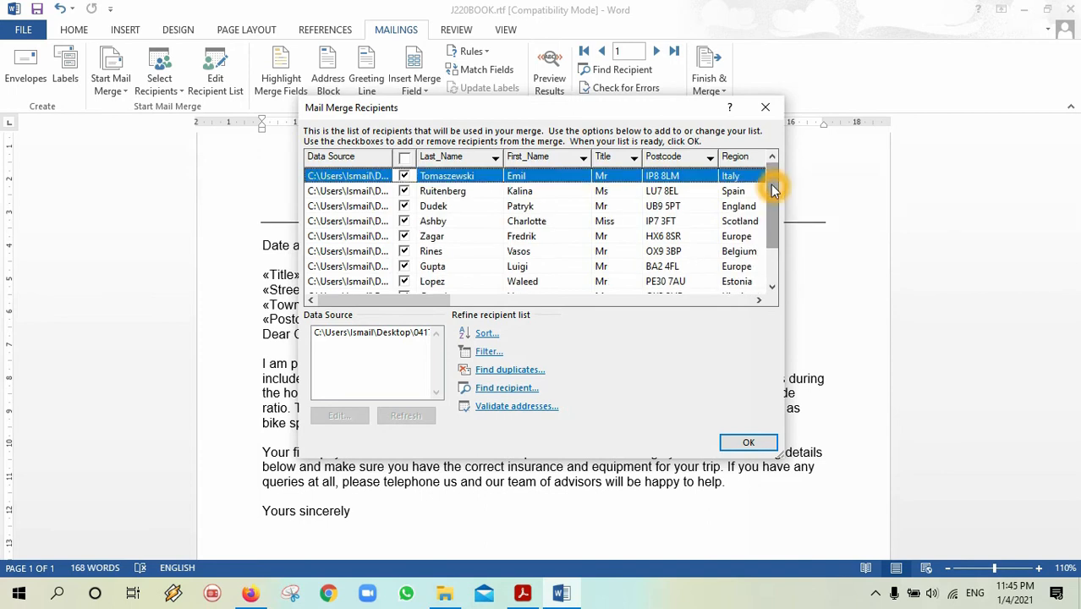
Filter recipients where Duration is less than or equal to 4.
click(492, 351)
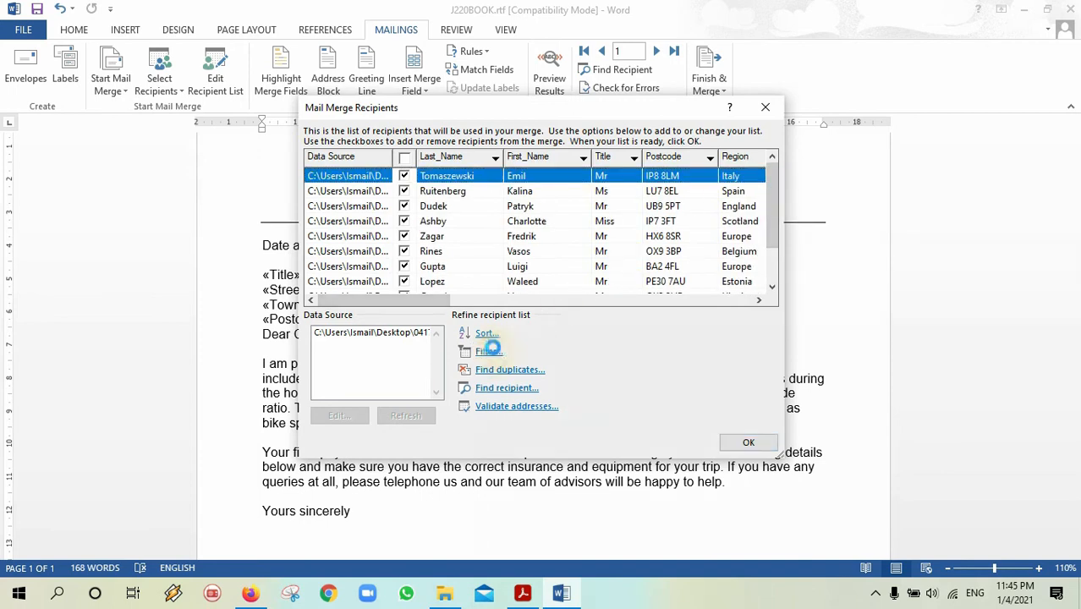
click(491, 306)
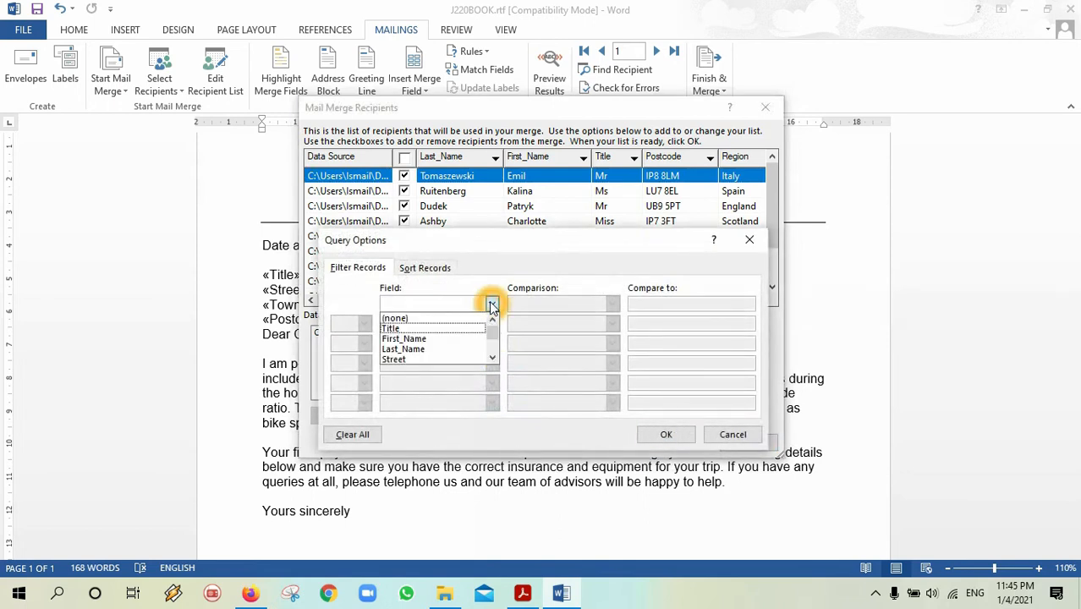
drag(493, 338, 494, 353)
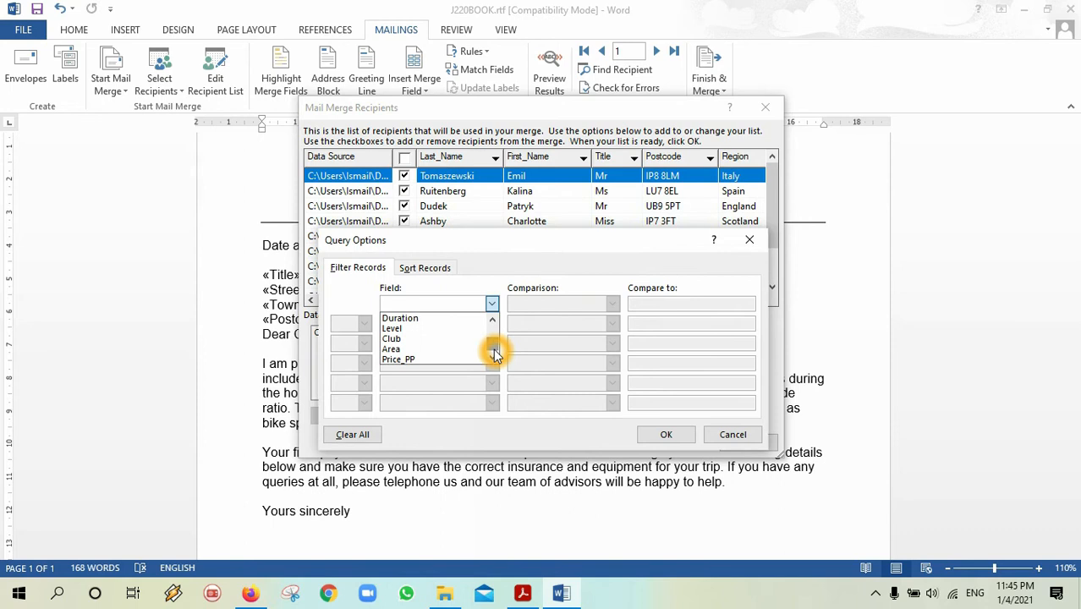
click(431, 317)
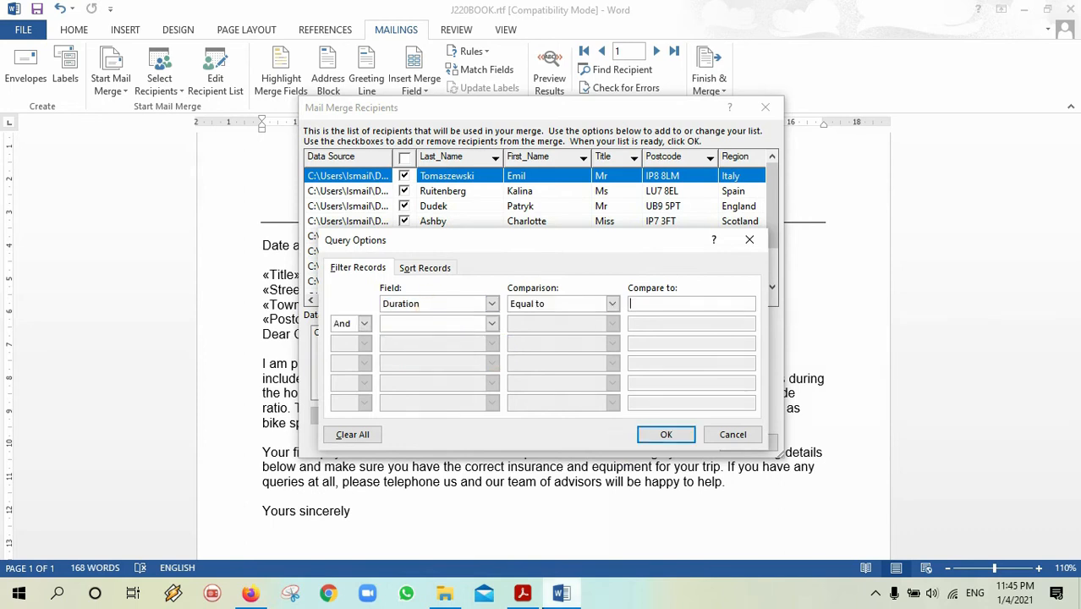
click(535, 598)
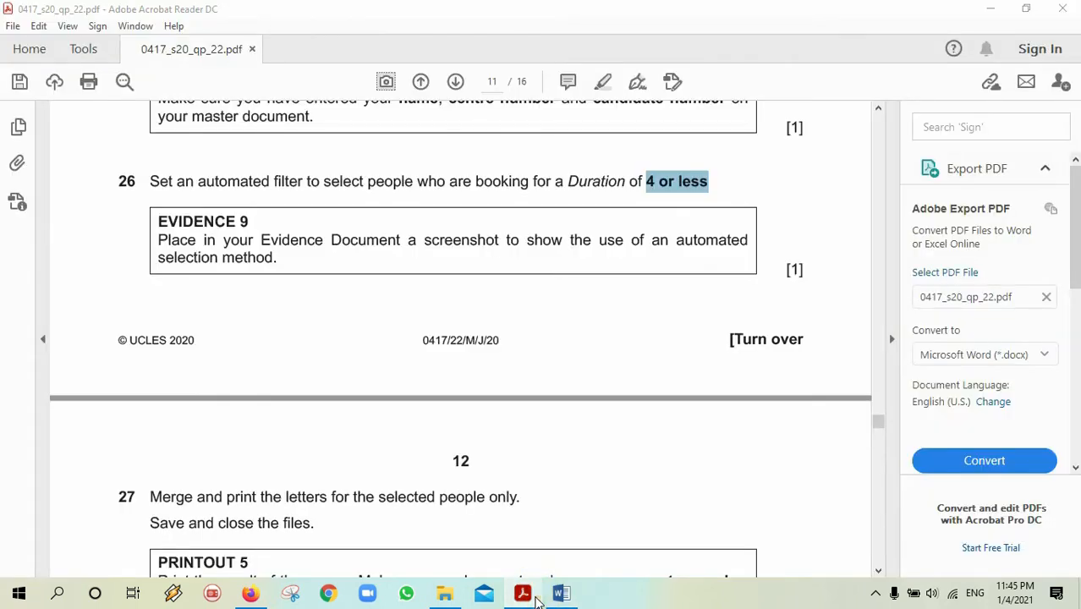
click(536, 598)
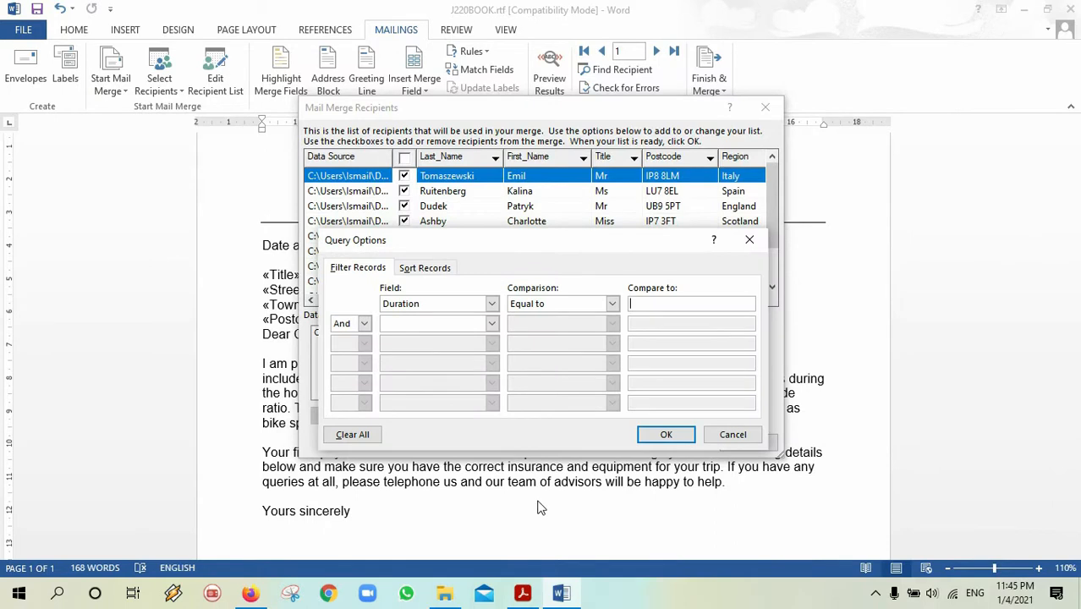
click(613, 305)
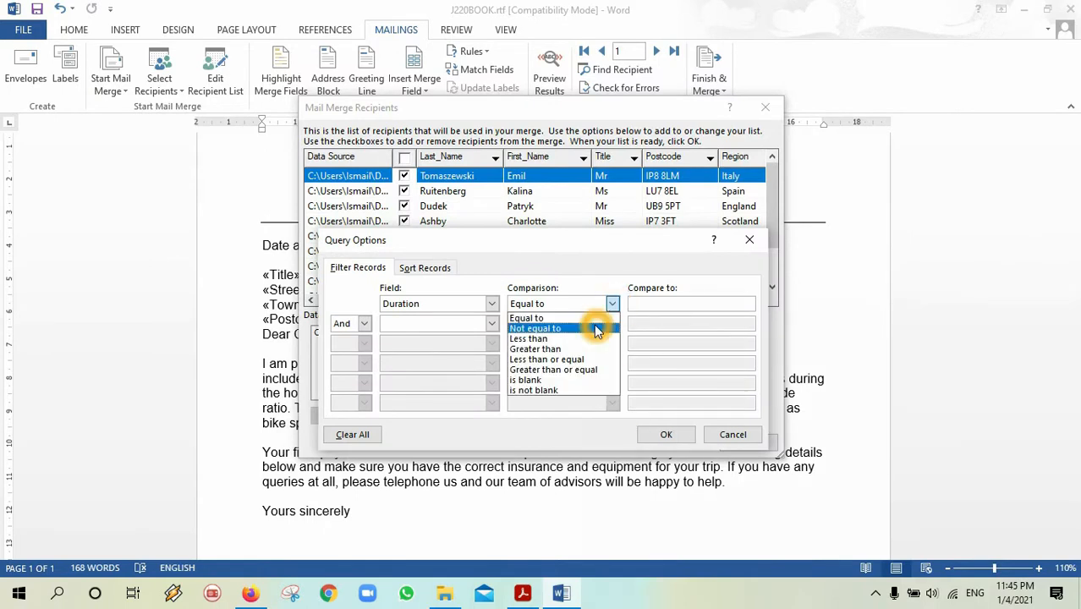
click(562, 360)
click(656, 306)
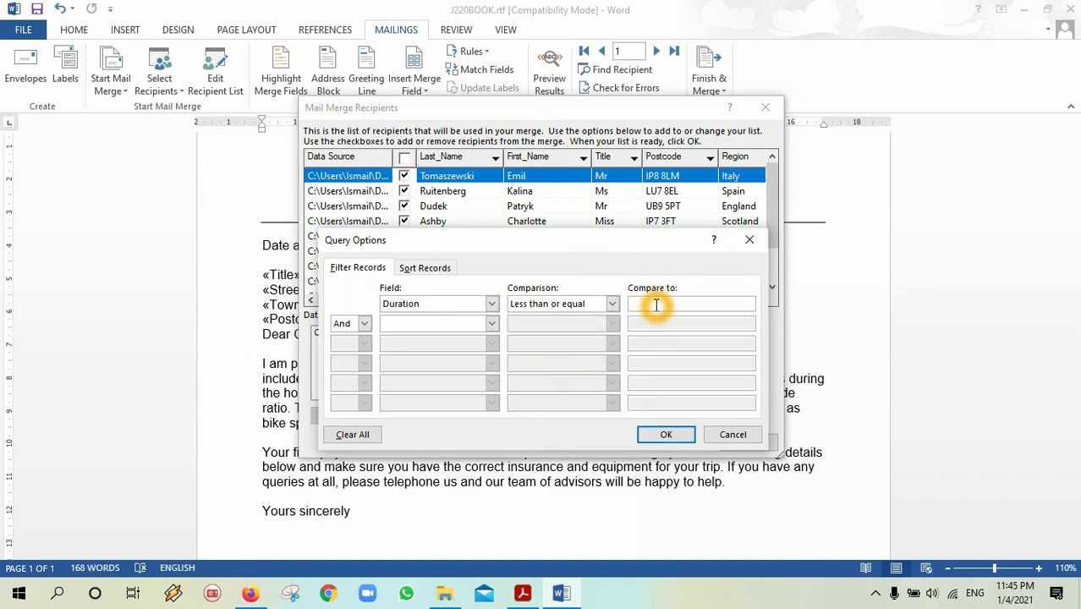
click(664, 436)
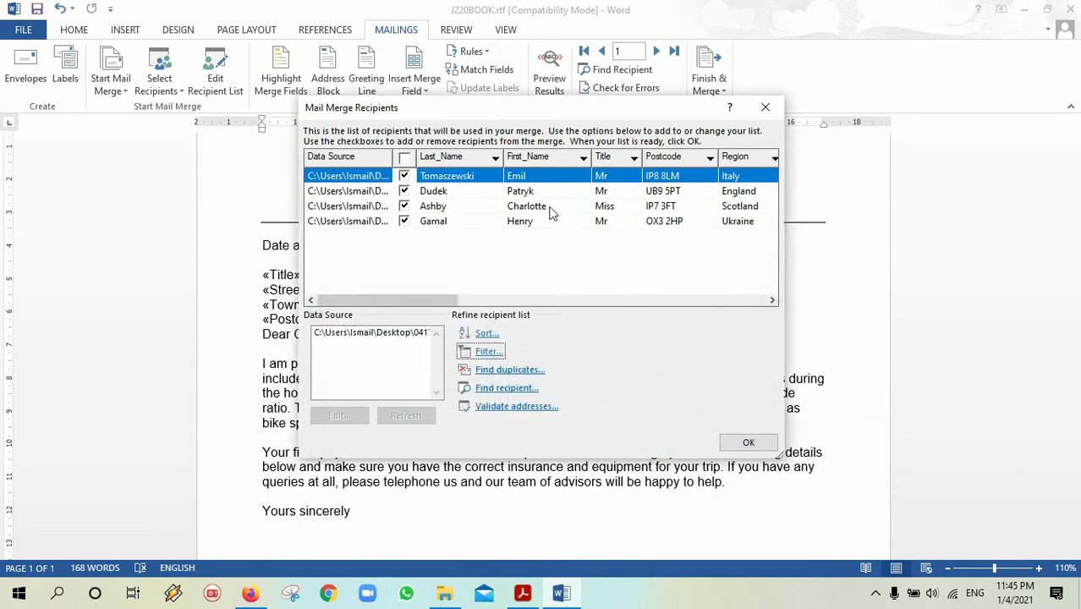
Review the four remaining recipients and close the list, keeping the filter.
click(504, 298)
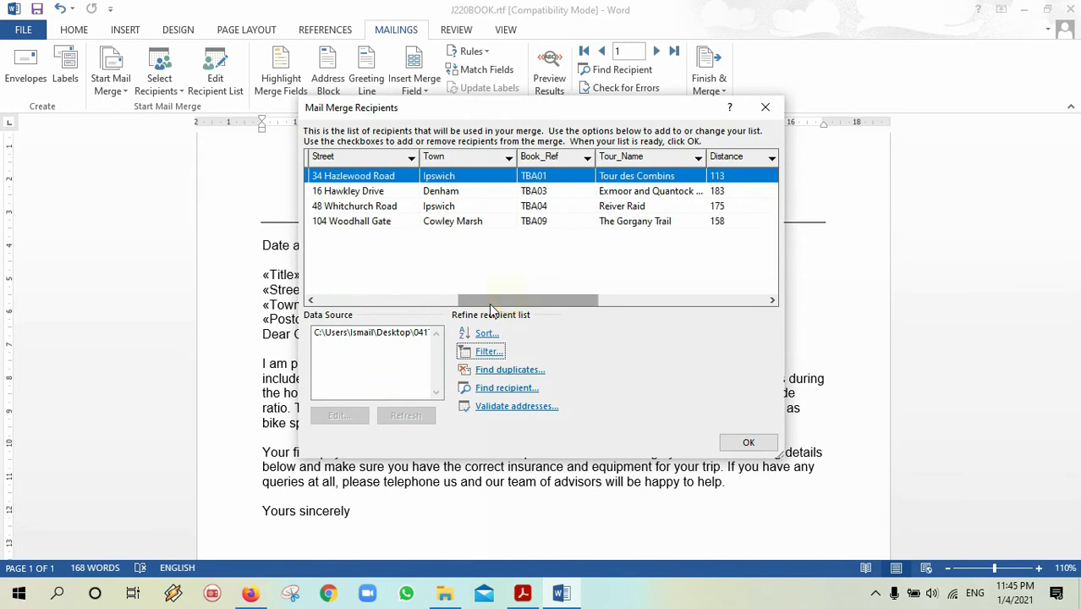
drag(504, 308, 565, 296)
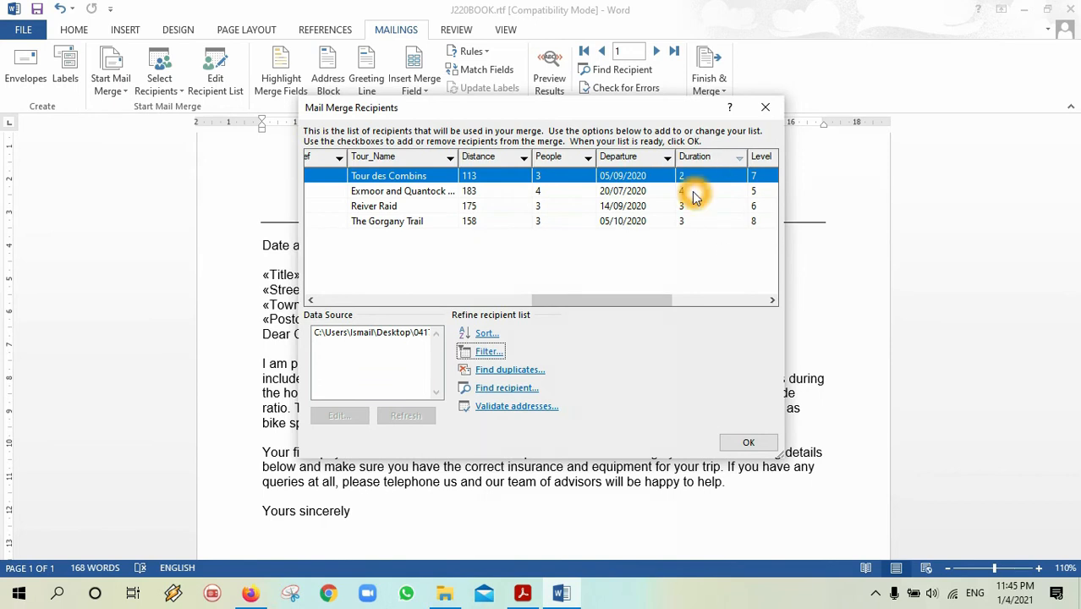
click(749, 441)
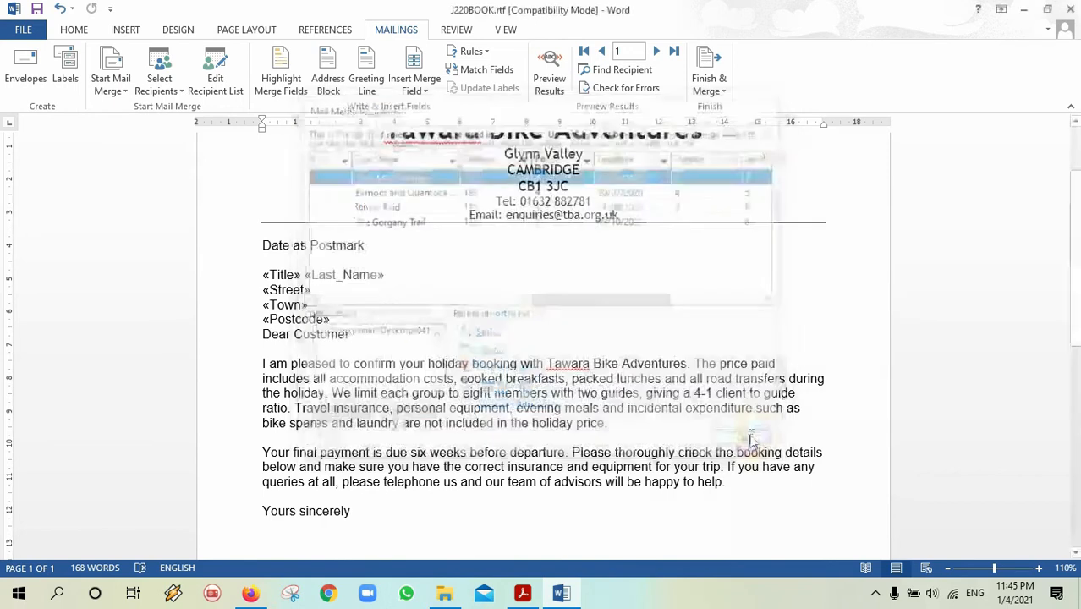
Reopen Query Options over the filtered recipient list, showing the Duration ≤ 4 condition.
click(517, 595)
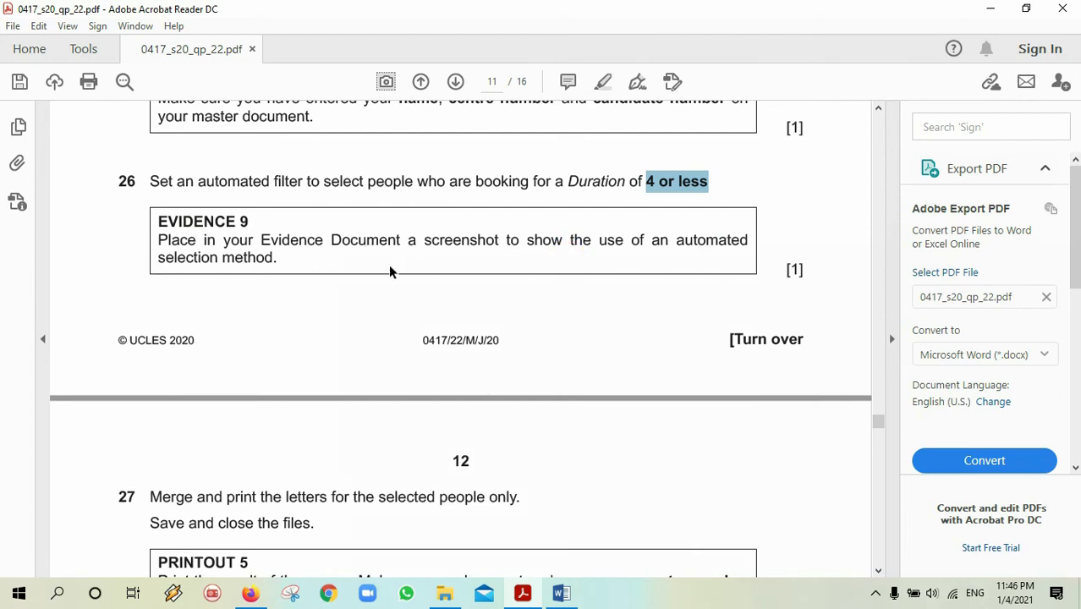
click(560, 594)
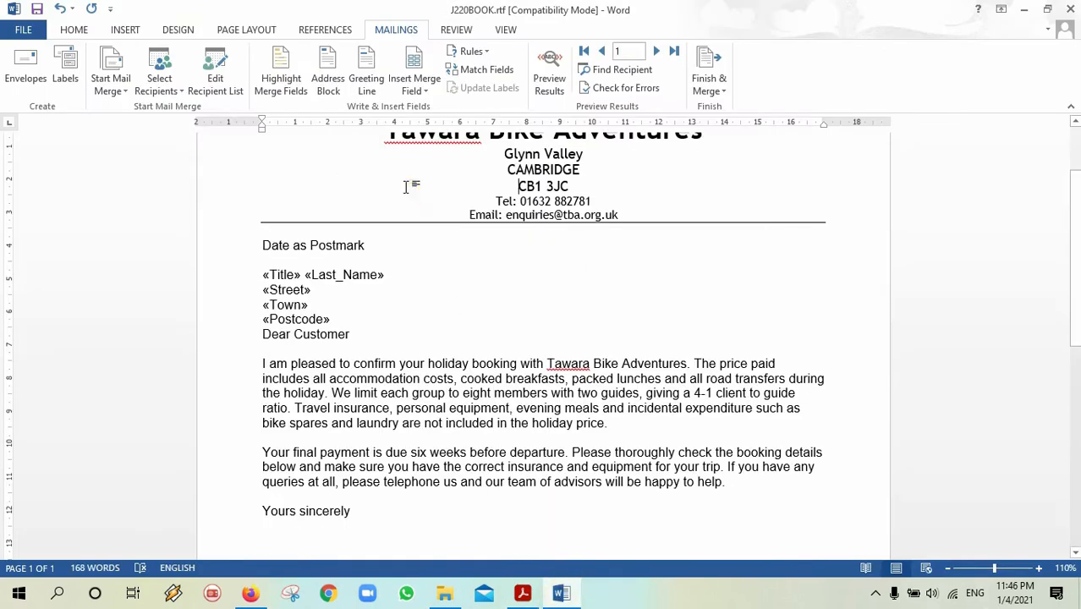
click(209, 101)
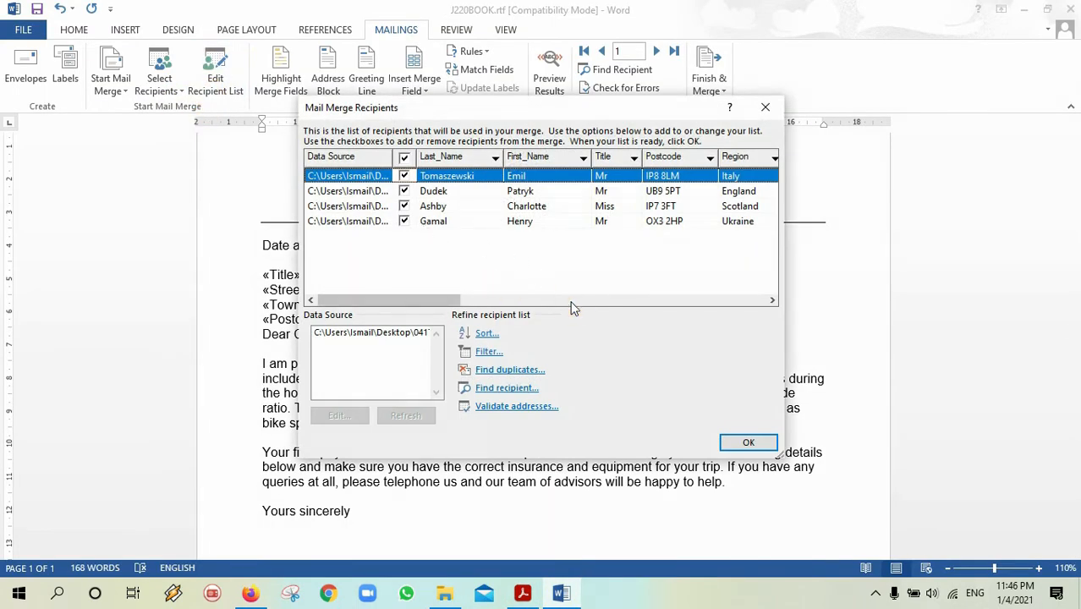
click(489, 352)
mouse_move(511, 250)
mouse_down()
mouse_move(474, 342)
mouse_move(512, 242)
mouse_move(502, 265)
mouse_up()
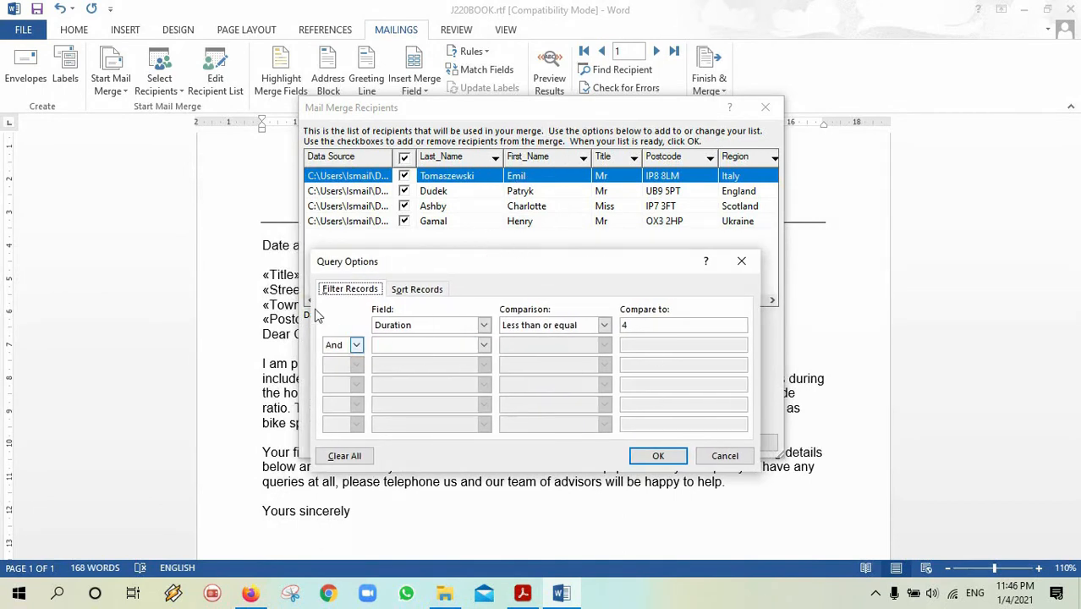
Capture and copy a screenshot of the recipient list and Duration filter settings.
click(288, 594)
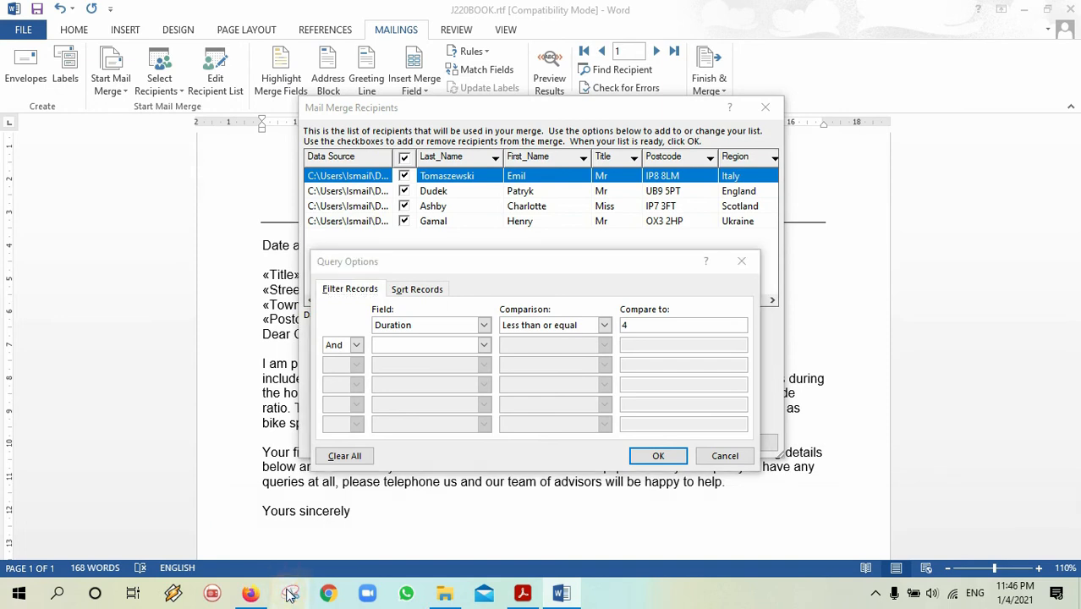
click(215, 308)
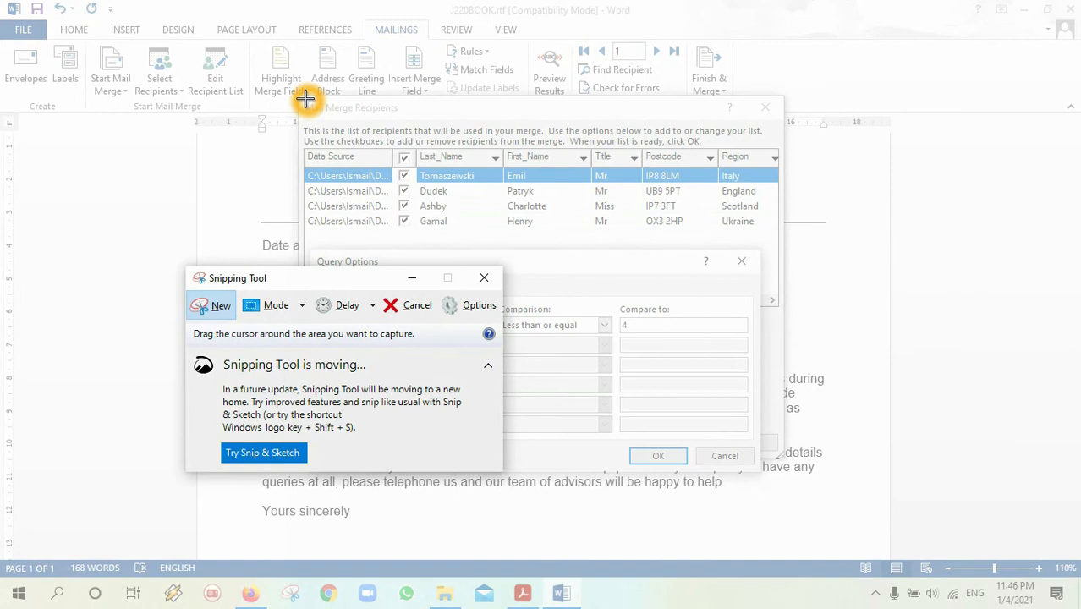
drag(301, 98, 780, 470)
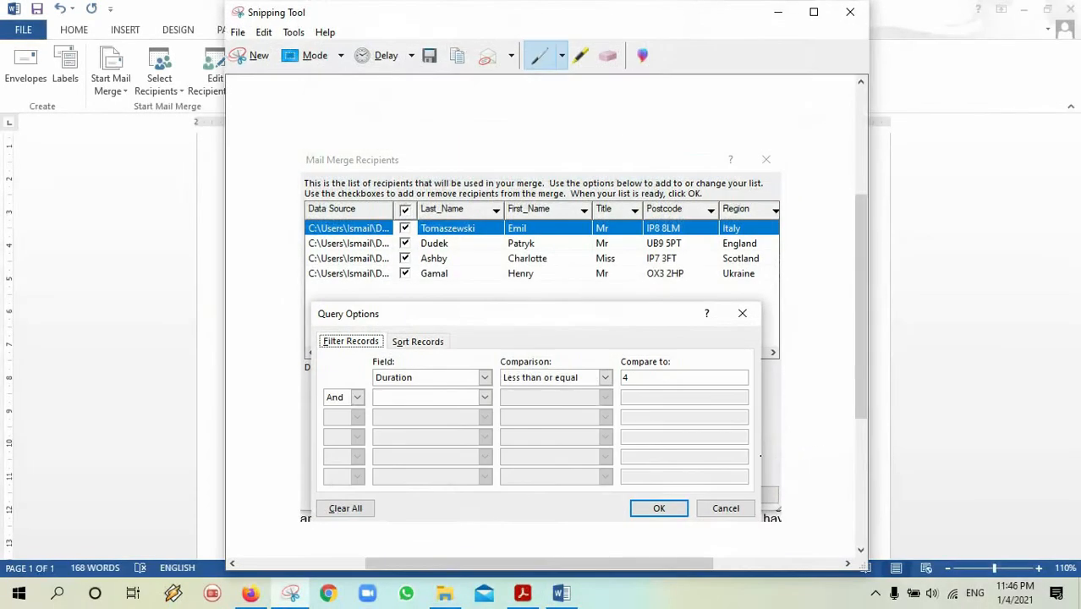
click(456, 55)
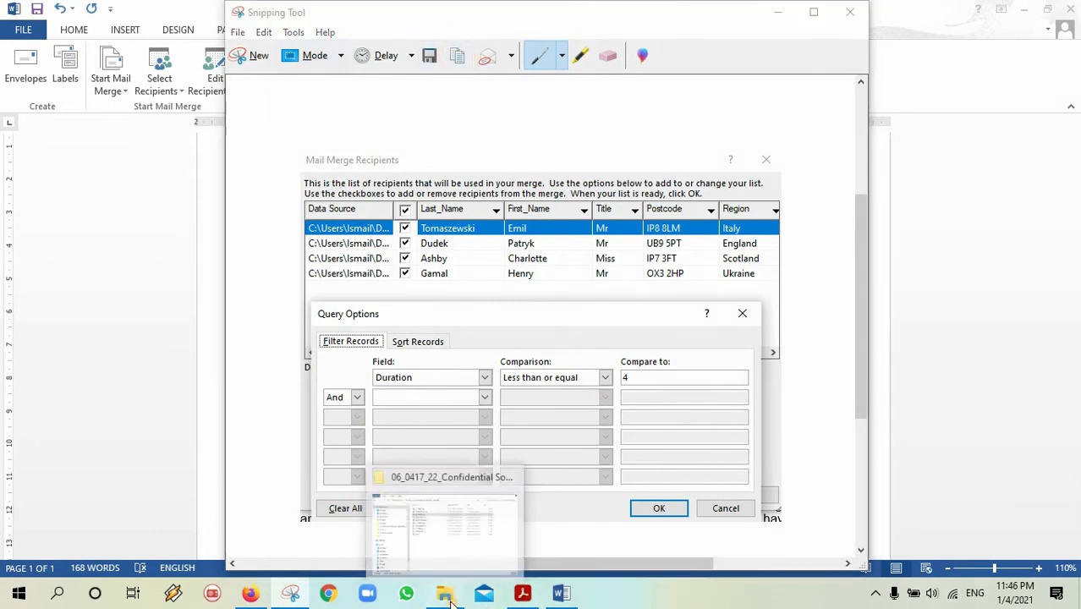
Confirm Query Options and the recipient list, then open J220EVIDENCE.rtf from the source folder.
click(438, 526)
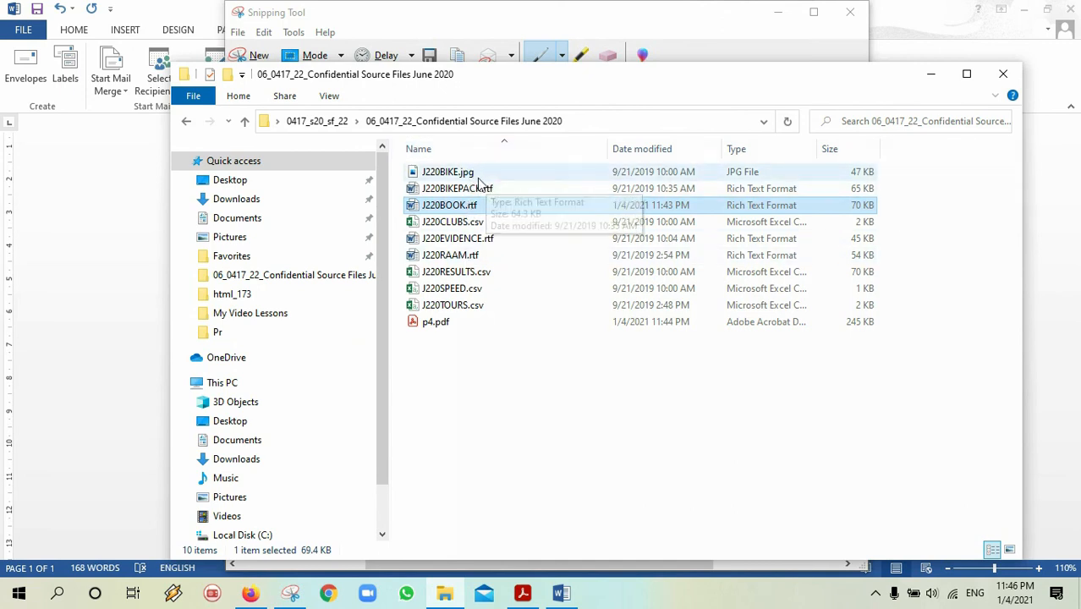
double_click(473, 241)
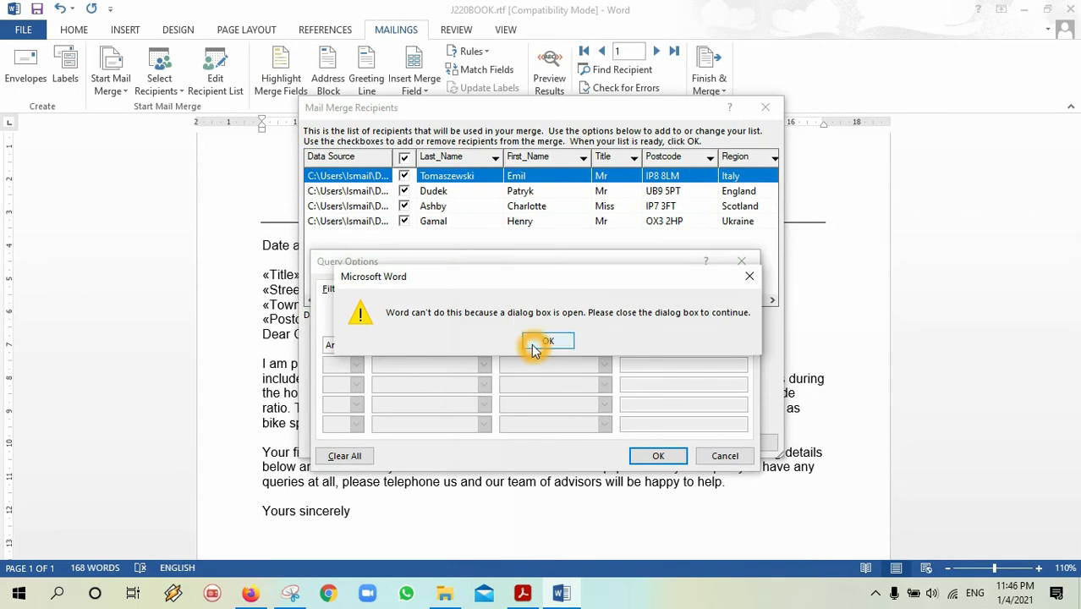
click(534, 341)
click(655, 454)
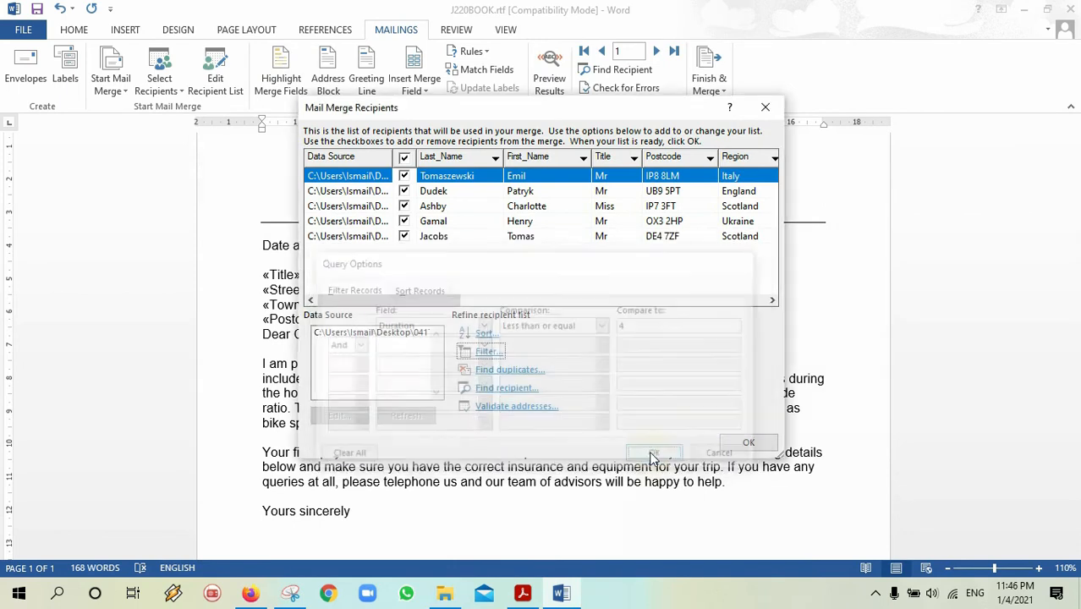
click(747, 443)
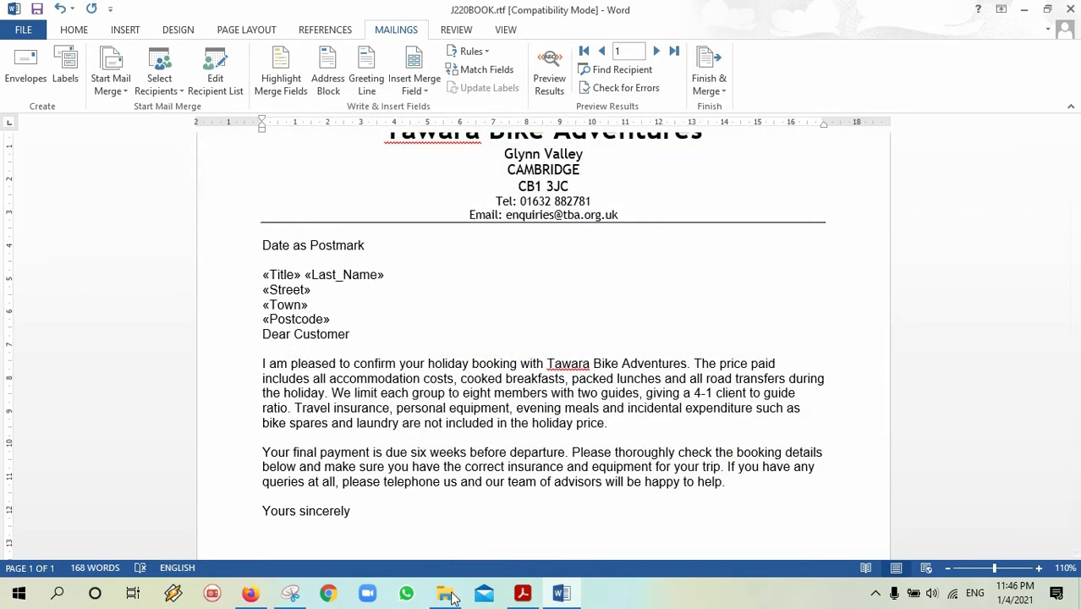
click(446, 595)
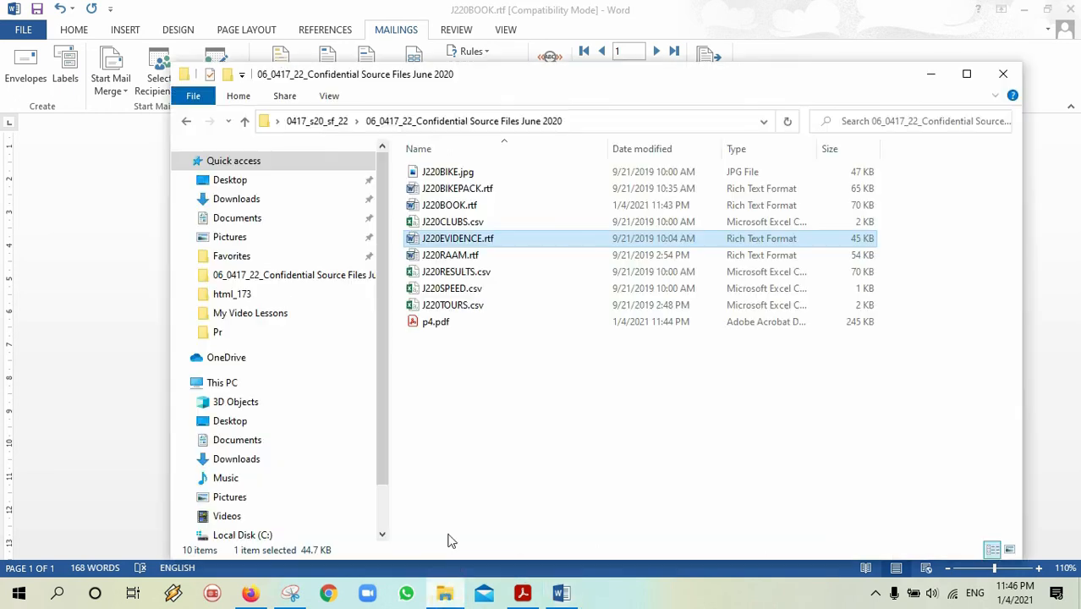
double_click(457, 240)
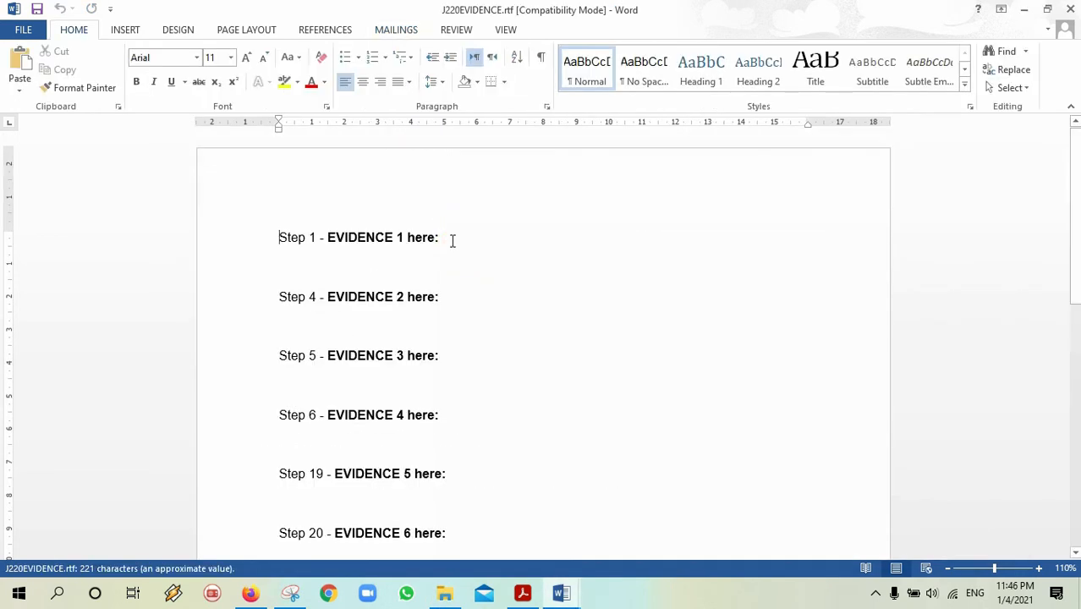
Type the candidate's name, centre number and candidate number into the evidence document header.
double_click(365, 192)
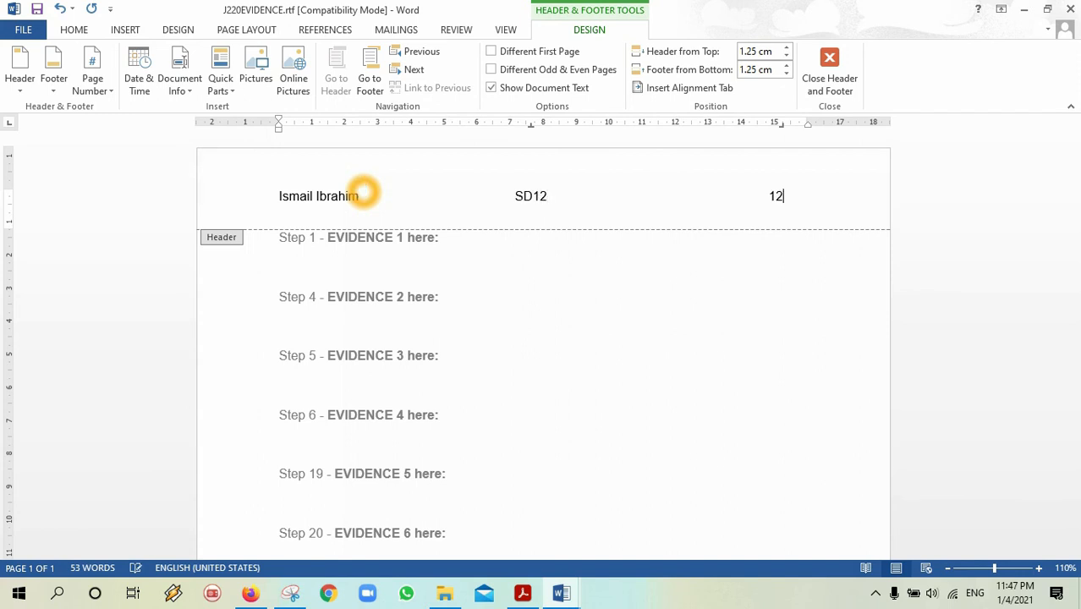
click(321, 249)
Place the mail merge filter screenshot under Step 26 in the evidence document.
double_click(385, 336)
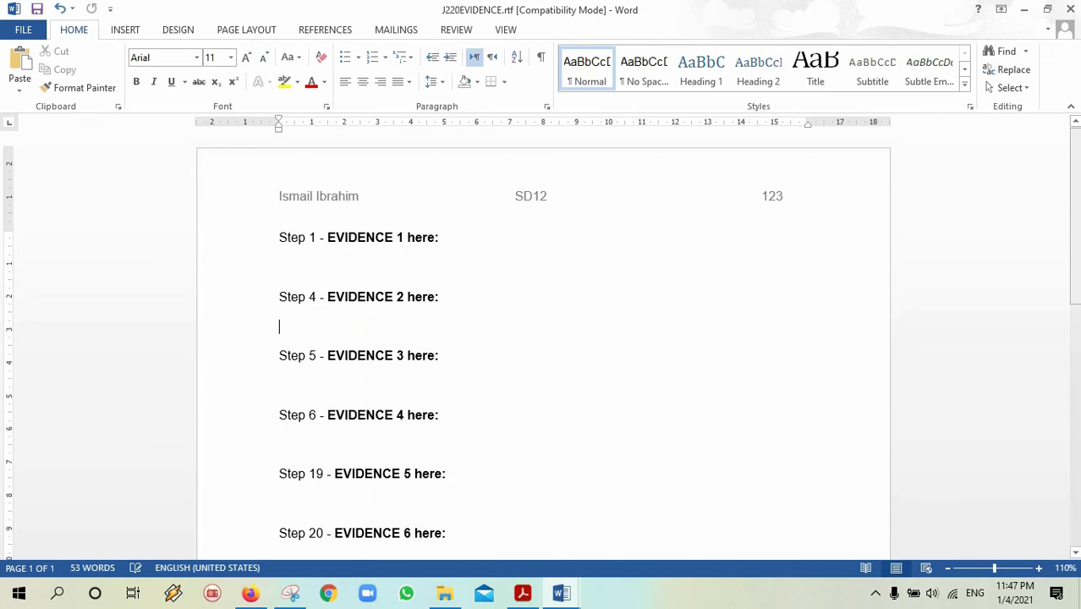
drag(1074, 189, 1068, 264)
click(689, 252)
drag(1075, 305, 1070, 333)
click(470, 466)
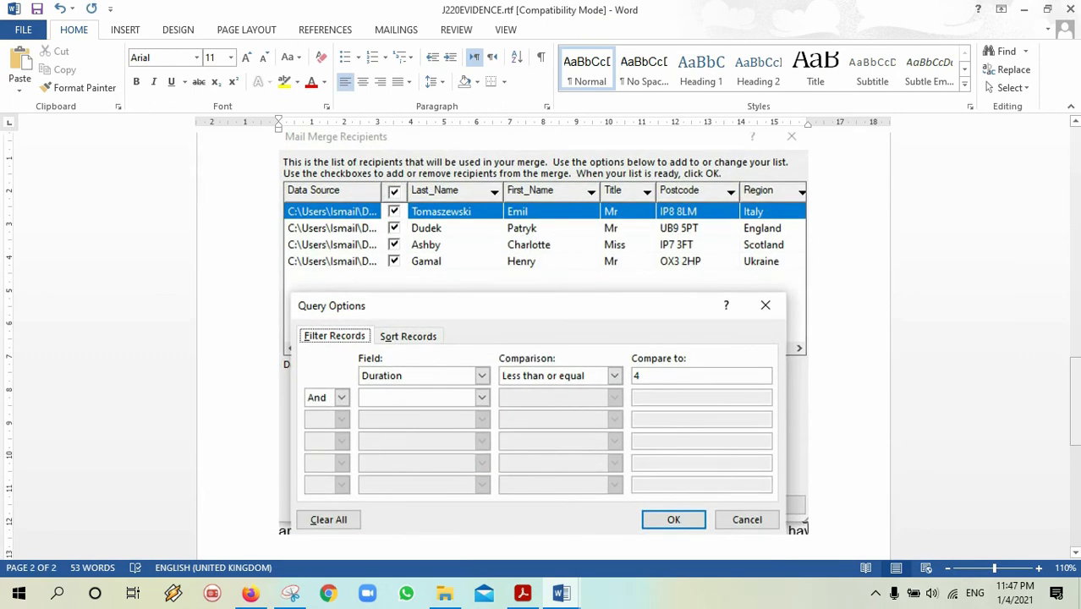
scroll(712, 379, up, 1)
click(712, 379)
Highlight the words 'people only' in question 27 in yellow.
click(531, 593)
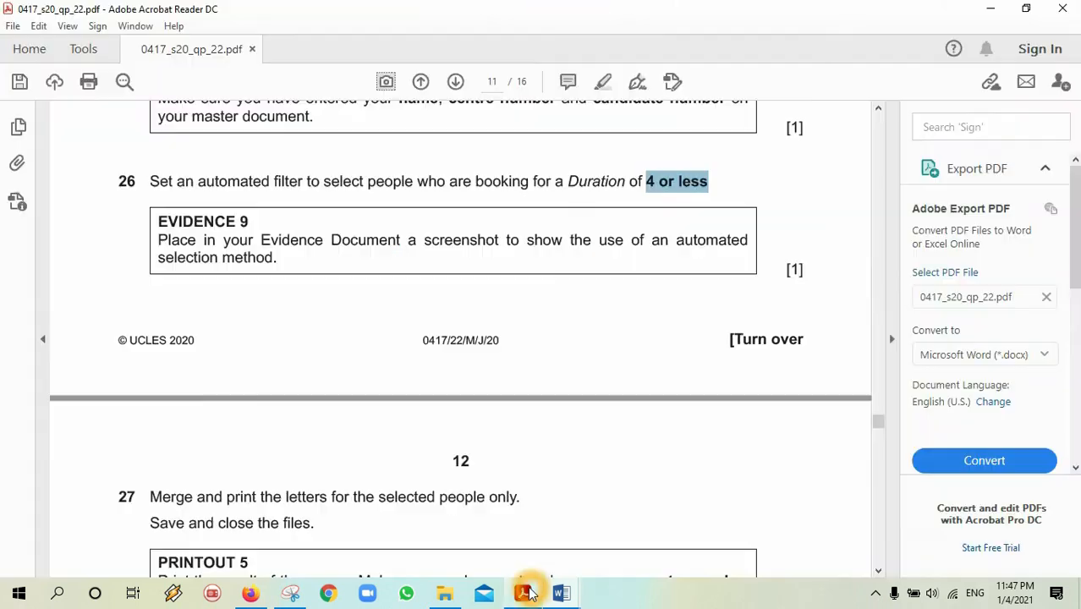
drag(876, 423, 876, 428)
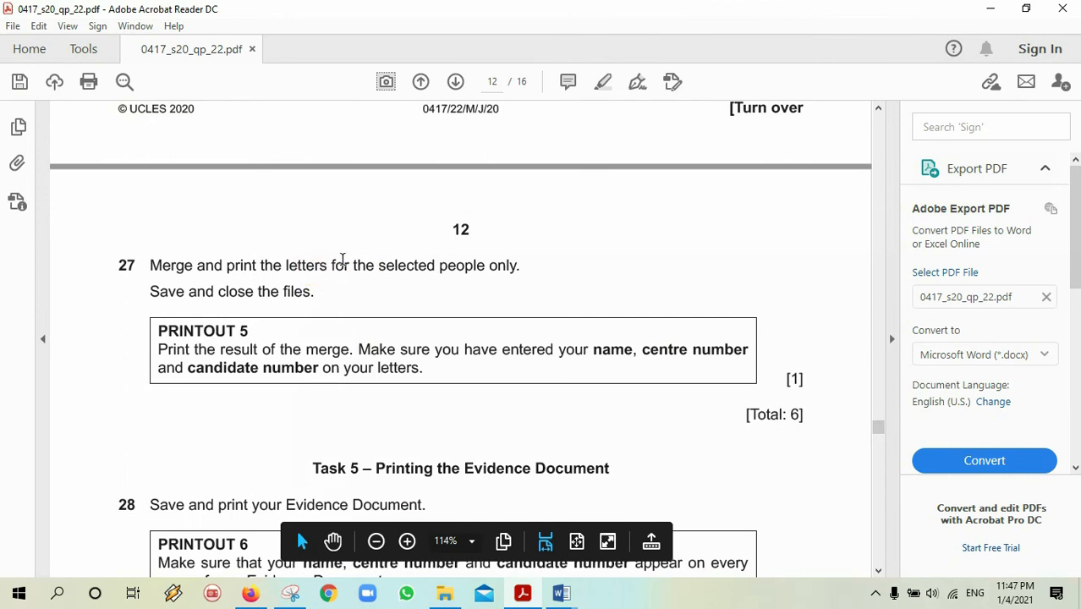
drag(439, 265, 501, 267)
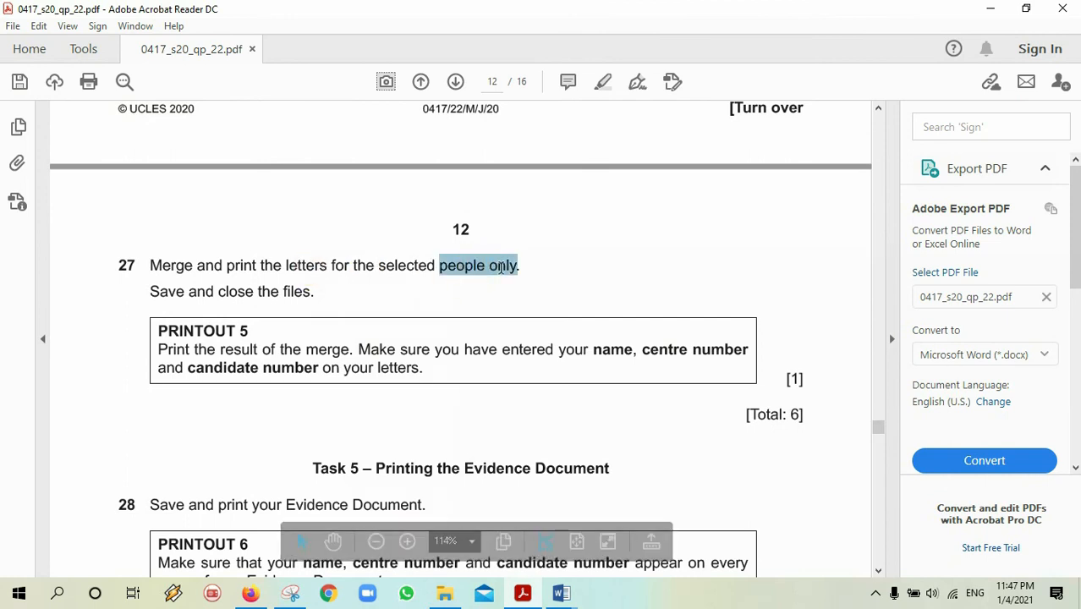
click(603, 81)
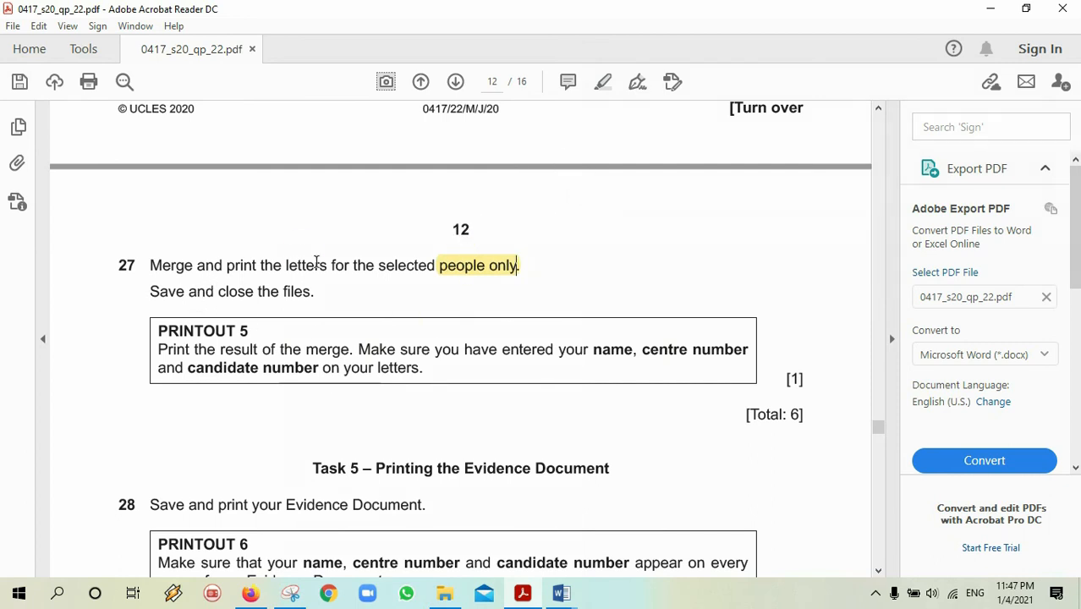
Review question 27 in Acrobat, then return to the J220BOOK letter in Word.
click(251, 300)
click(251, 352)
click(264, 347)
click(449, 347)
click(641, 346)
click(747, 321)
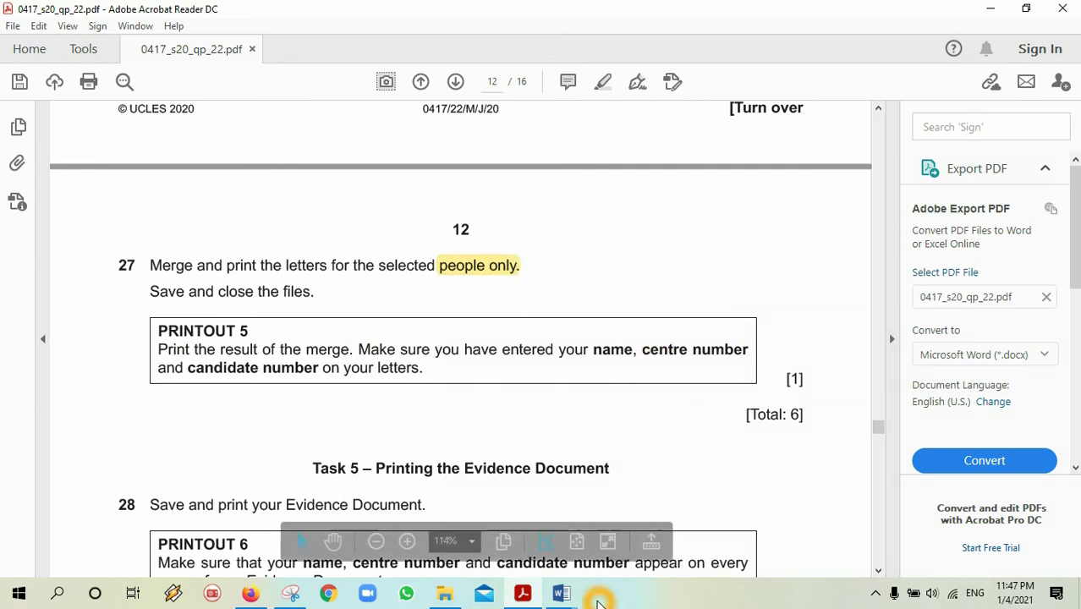
click(566, 600)
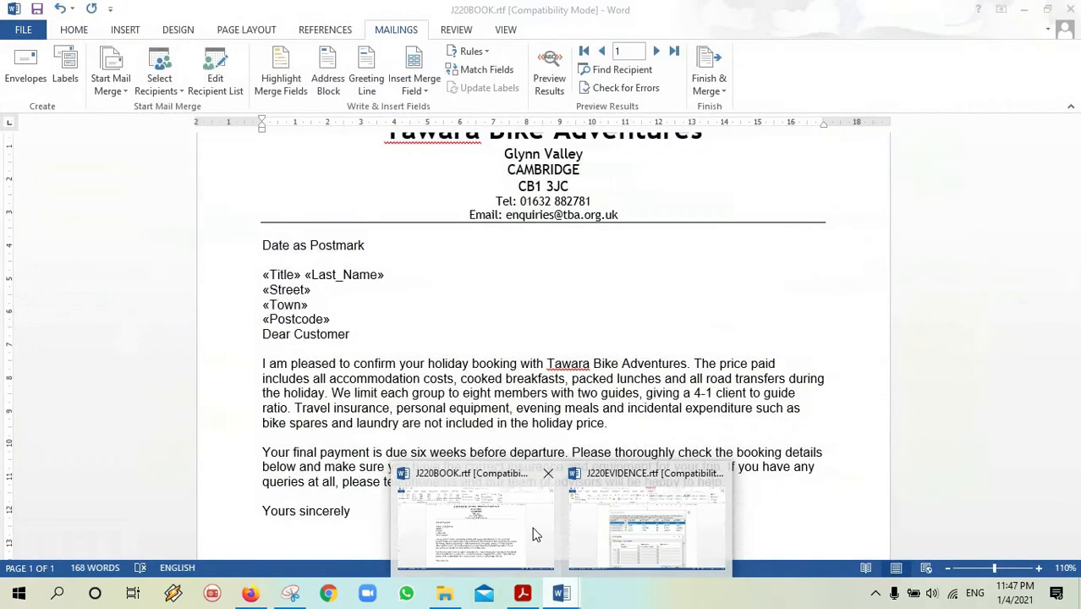
click(531, 526)
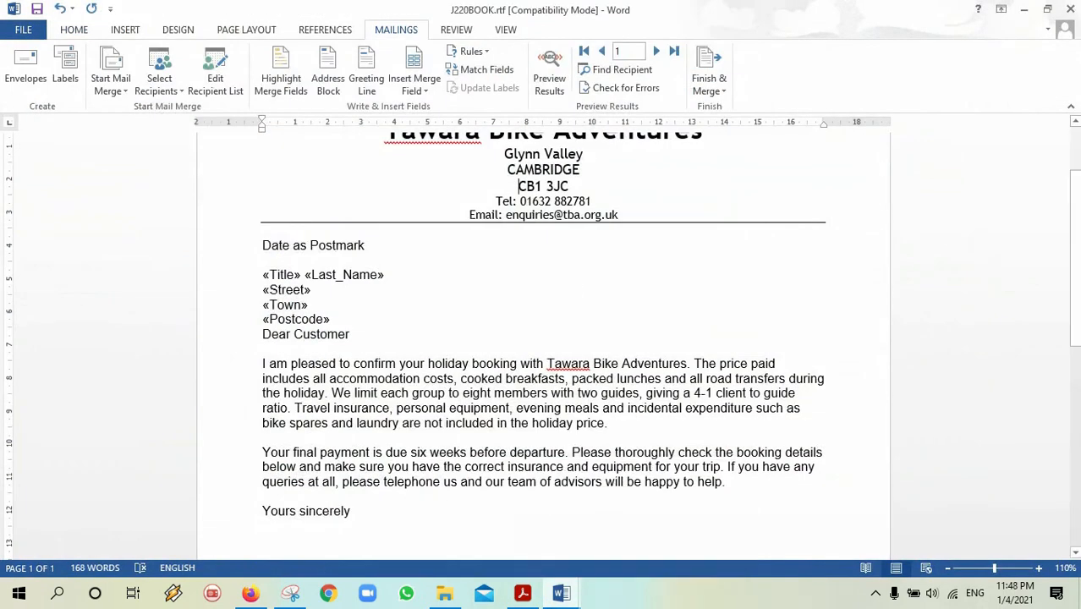
Merge all filtered records via Print Documents to Microsoft Print to PDF, saving as p5.
click(718, 90)
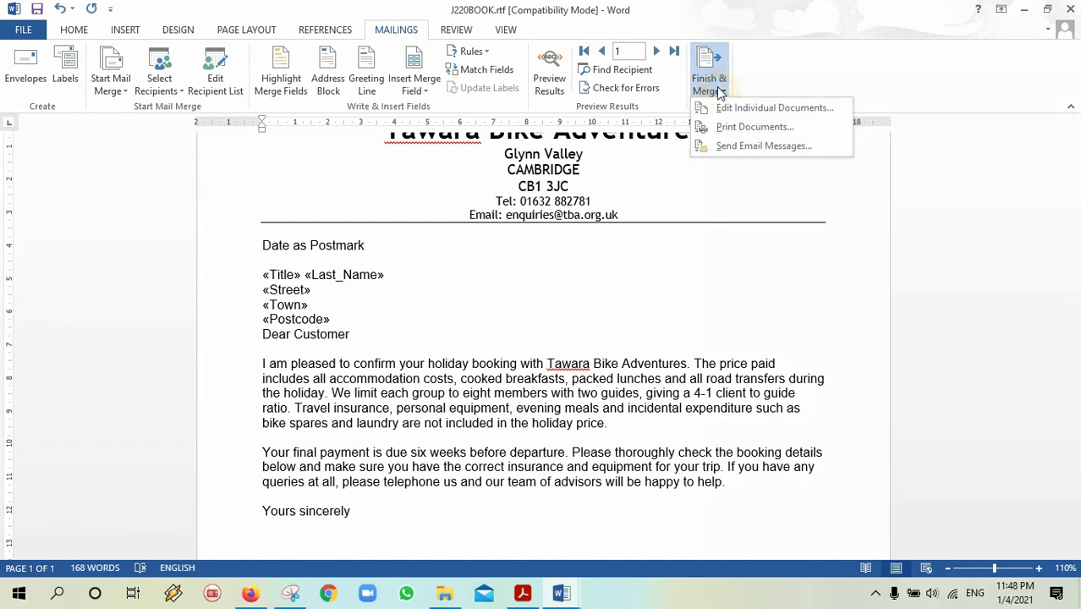
click(748, 128)
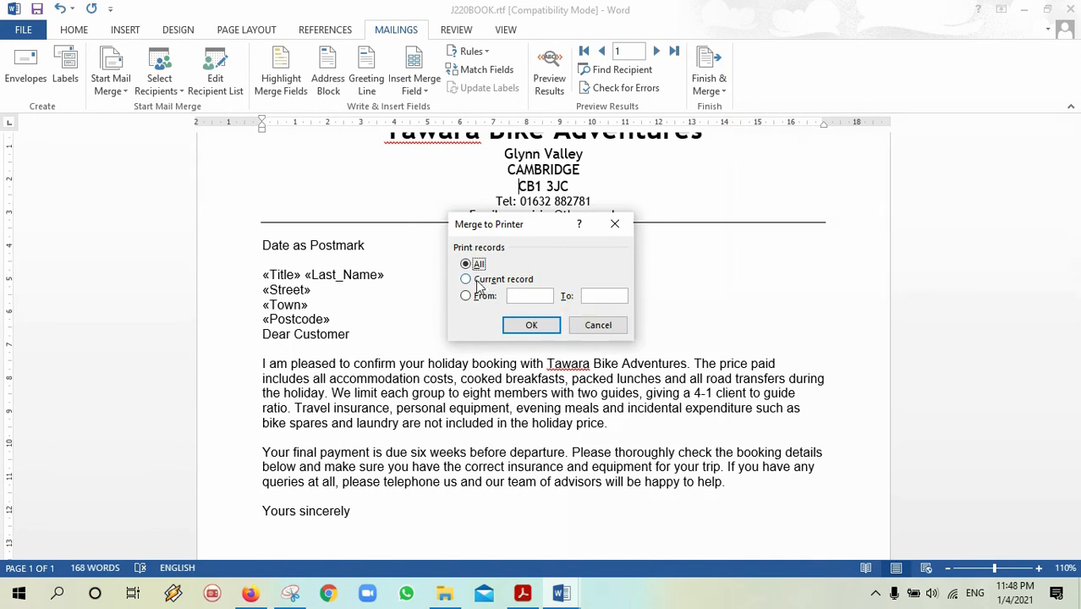
click(535, 325)
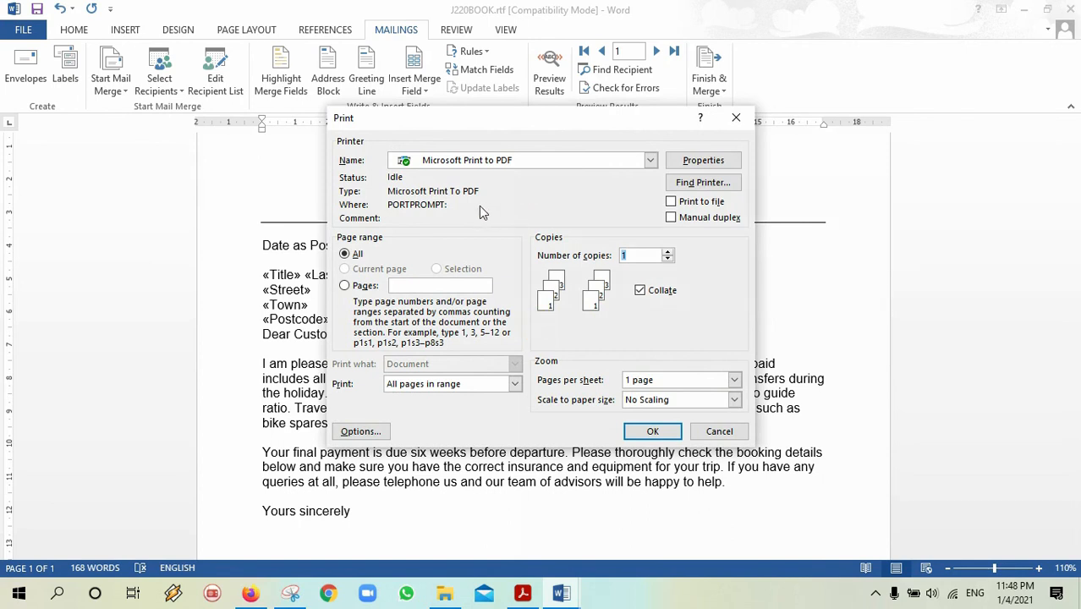
click(652, 431)
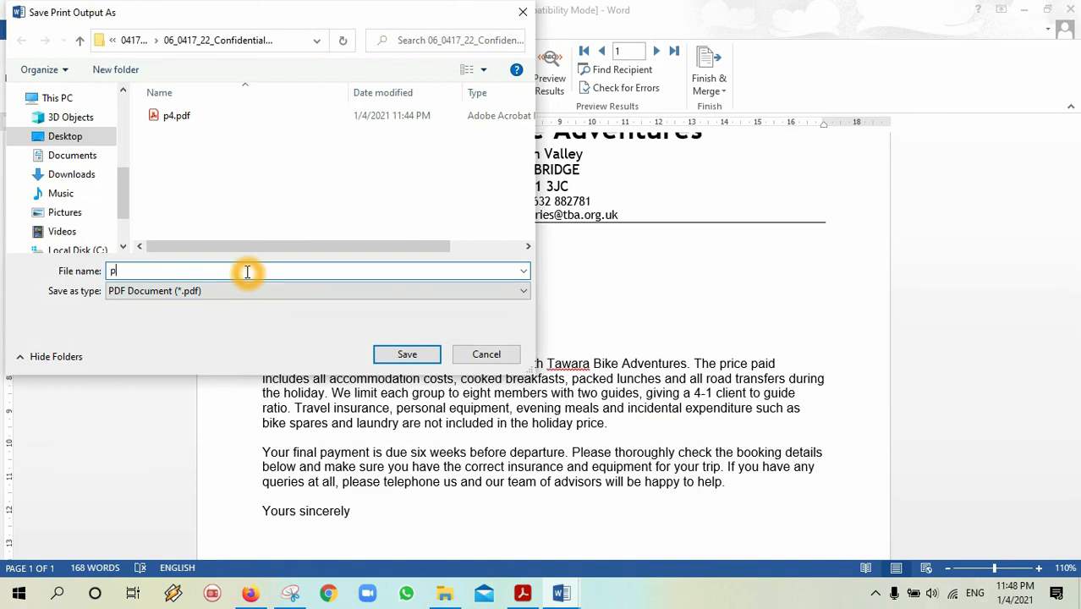
text(p)
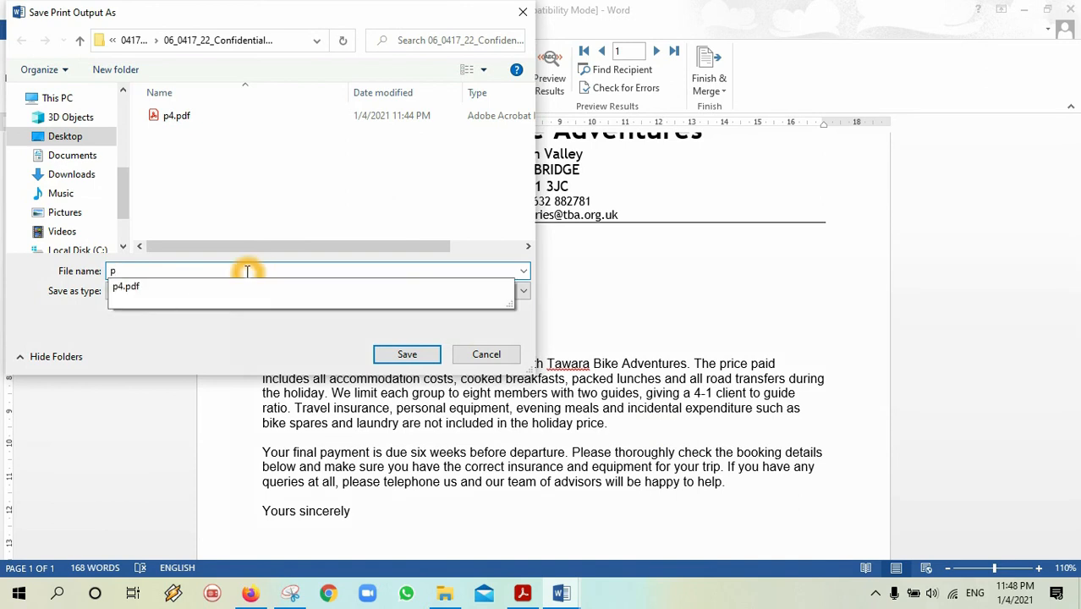
text(5)
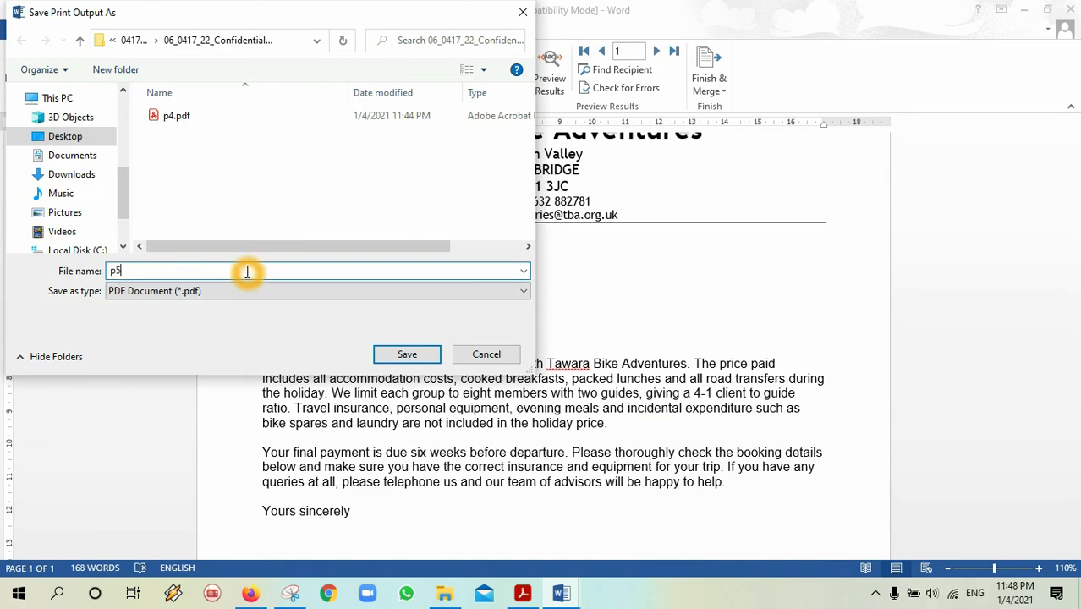
click(520, 595)
click(520, 594)
click(437, 354)
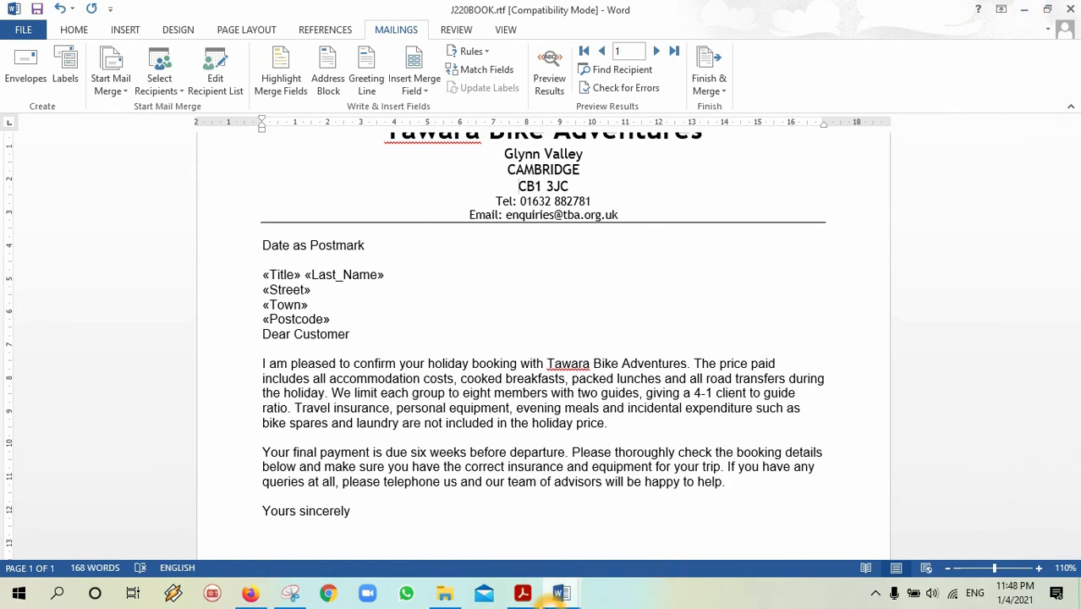
Open the earlier p4.pdf to compare, then cancel closing tabs and minimise Acrobat.
click(444, 593)
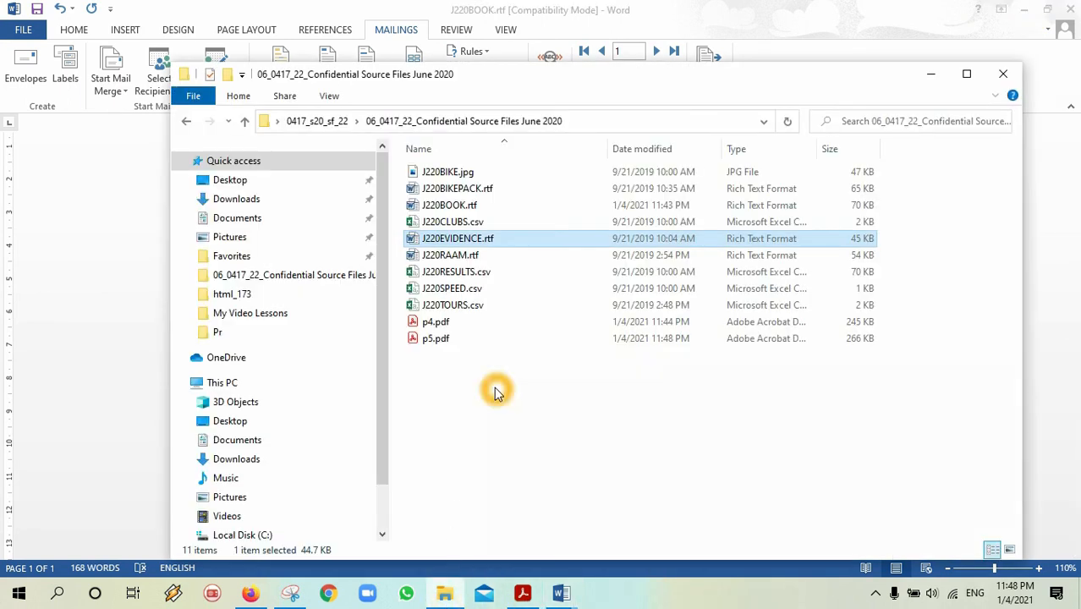
double_click(441, 328)
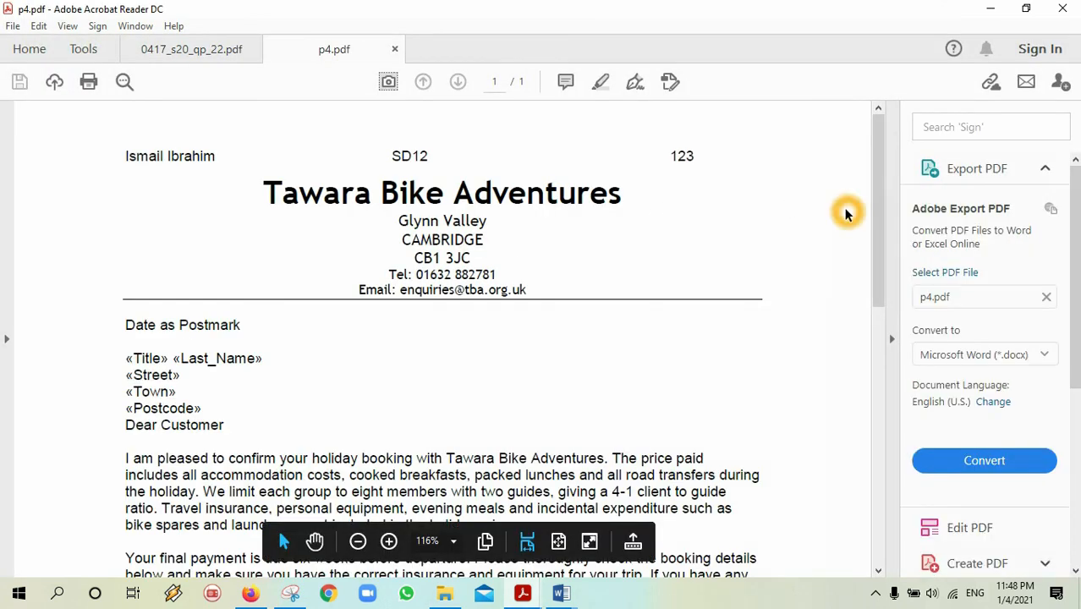
mouse_move(874, 211)
mouse_down()
mouse_move(895, 294)
mouse_move(891, 479)
mouse_move(900, 338)
mouse_move(965, 212)
mouse_up()
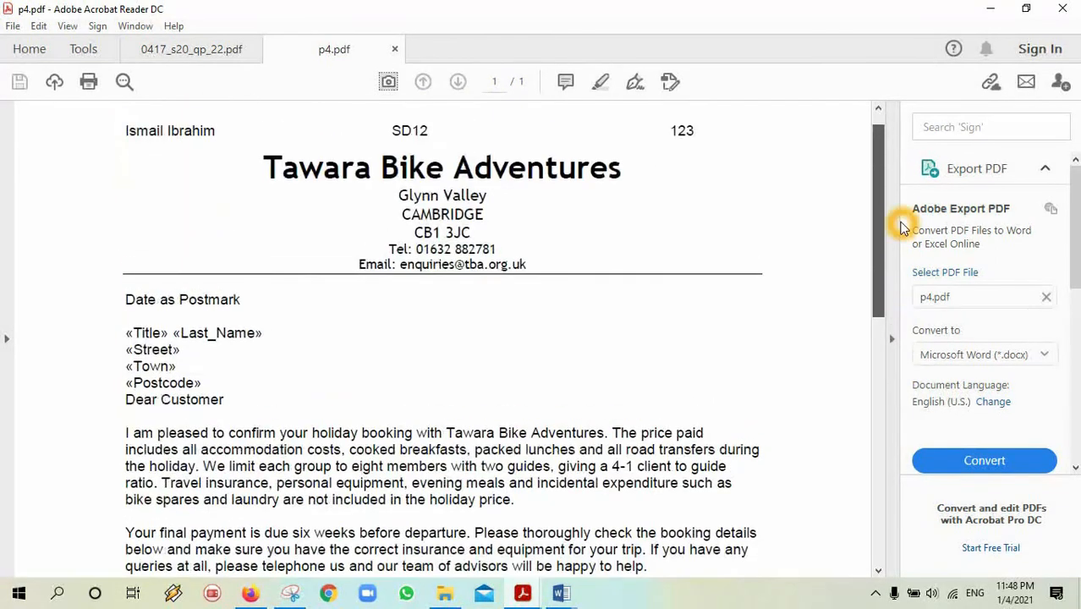
click(1064, 10)
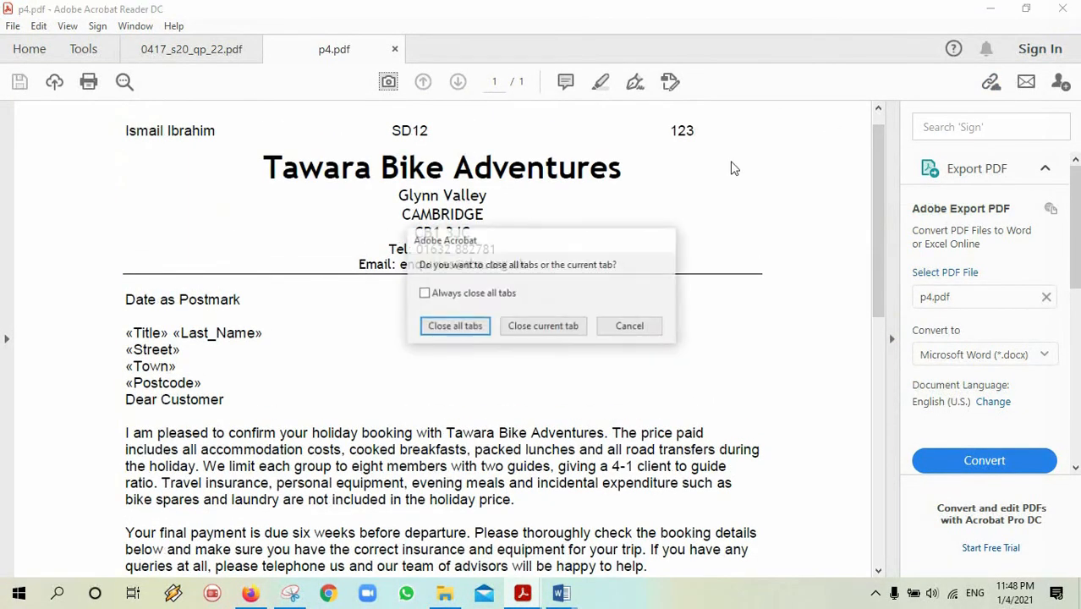
click(630, 327)
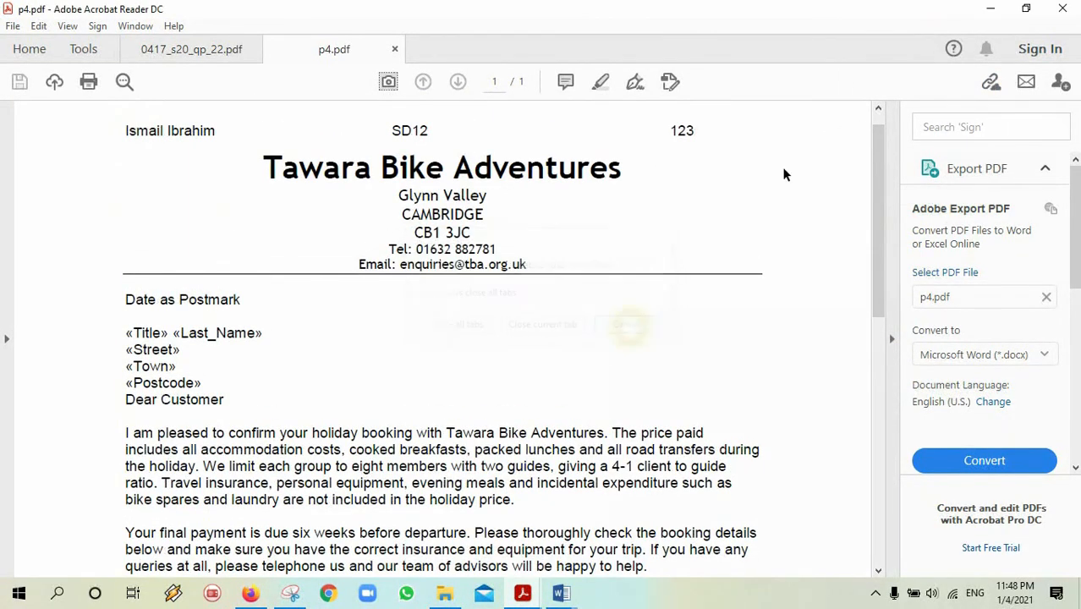
click(987, 9)
Open p5.pdf and scroll through its pages, checking each letter's header and recipient address.
double_click(453, 339)
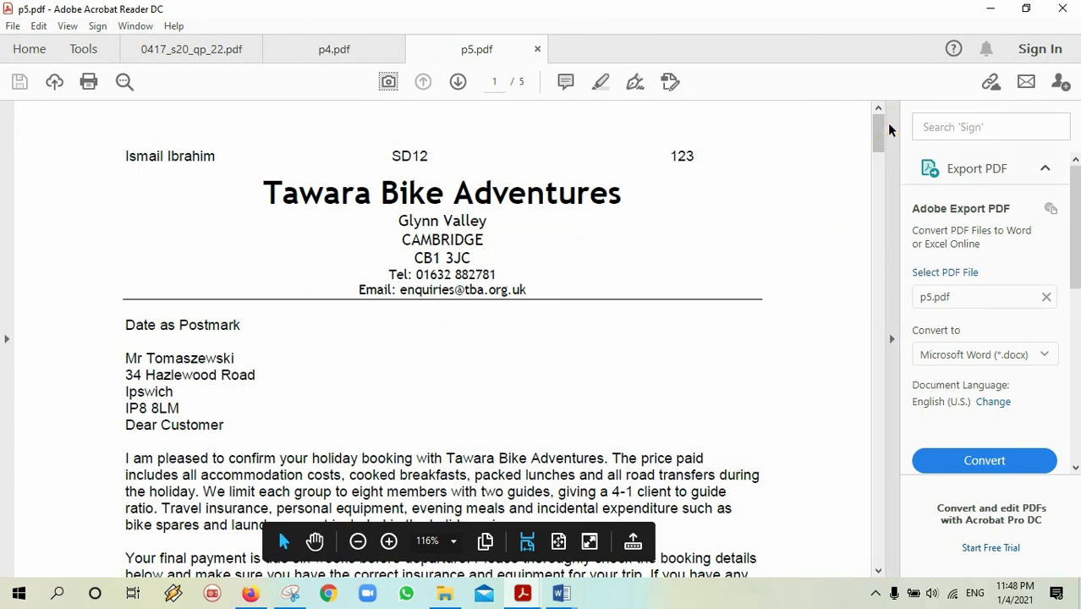
drag(878, 133, 875, 150)
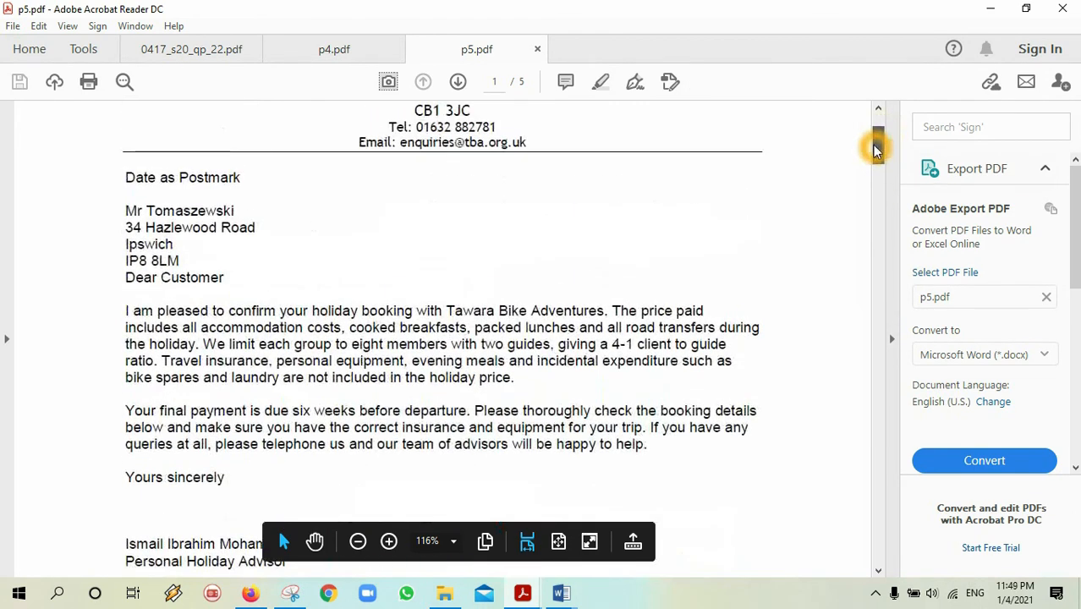
drag(225, 204, 235, 210)
drag(880, 154, 872, 423)
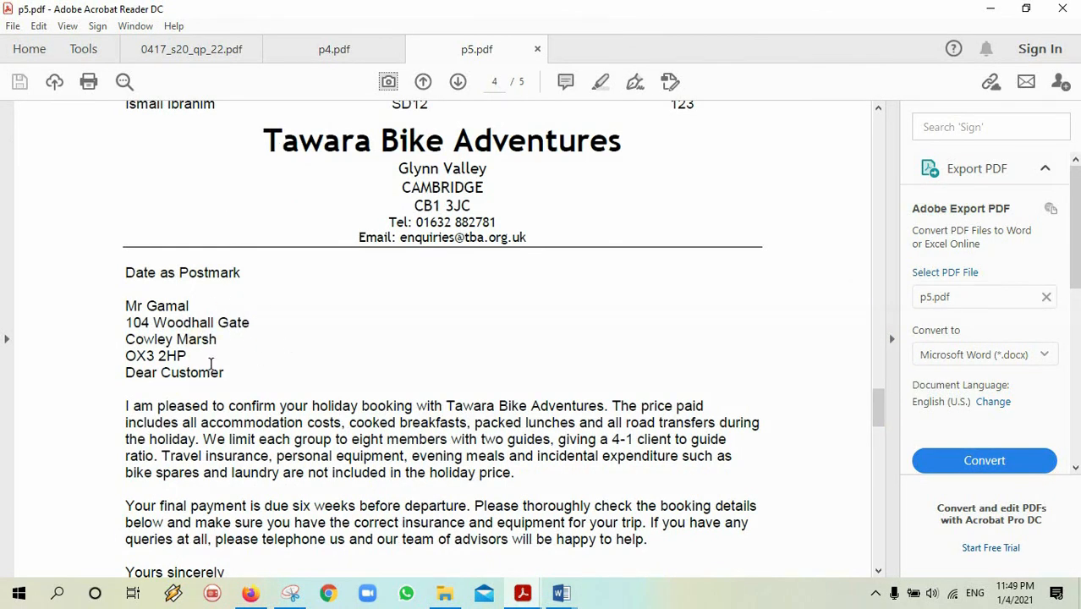
click(258, 306)
drag(881, 403, 889, 85)
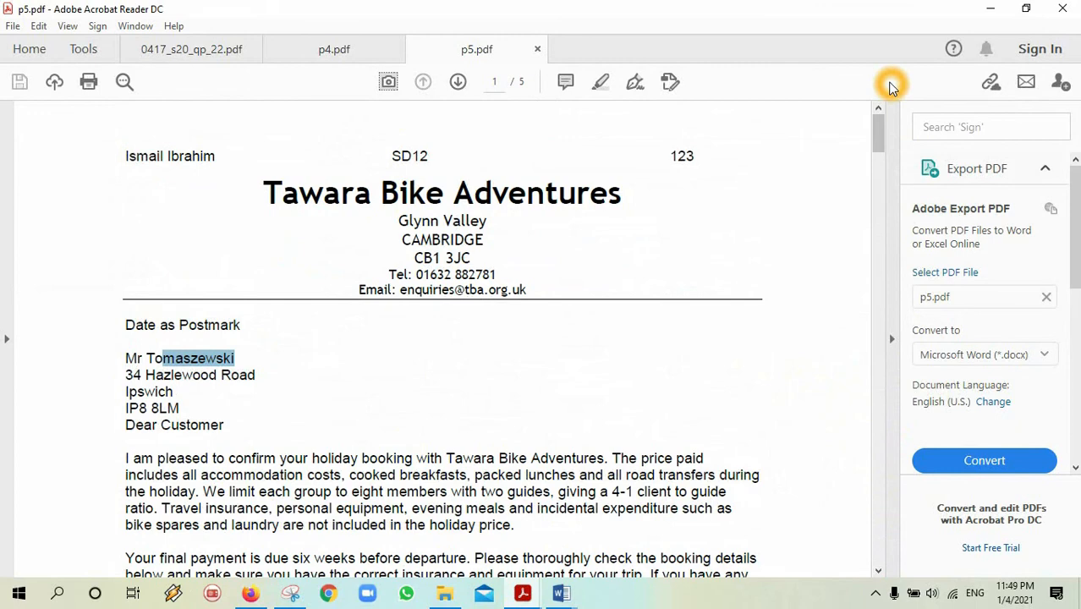